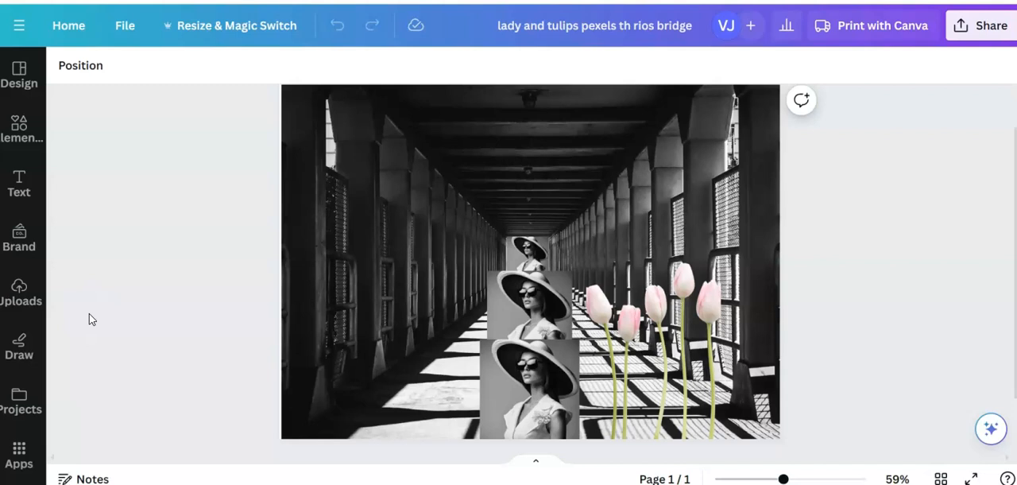
{"action": "left_click", "coordinate": [92, 318]}
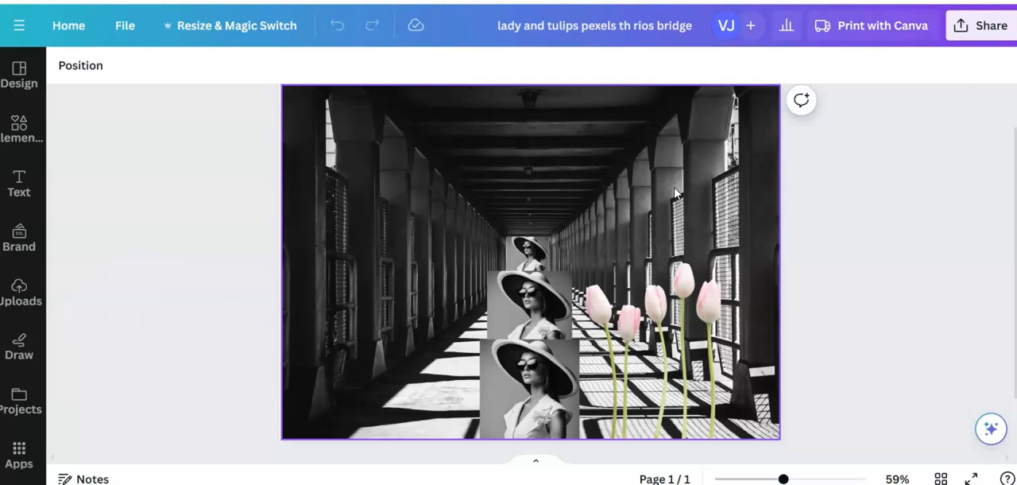
{"action": "left_click", "coordinate": [227, 254]}
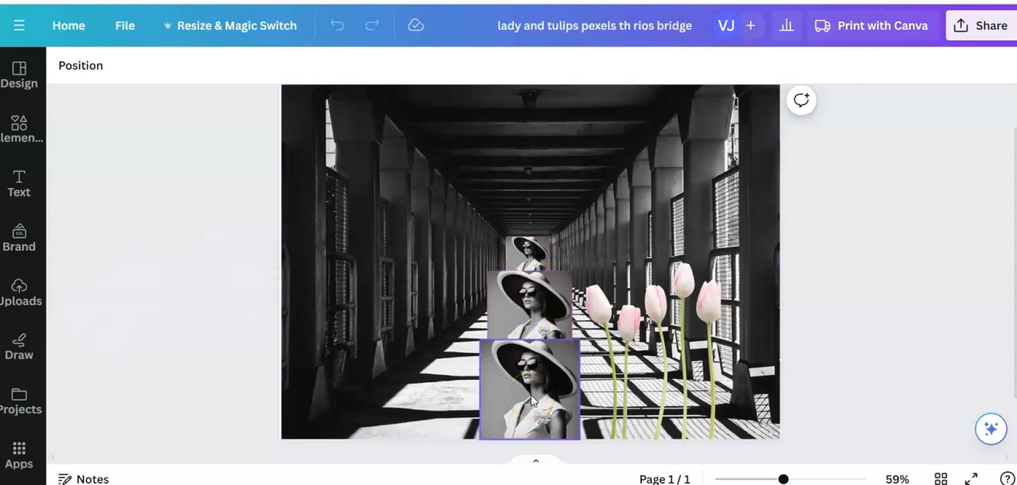
{"action": "left_click", "coordinate": [182, 298]}
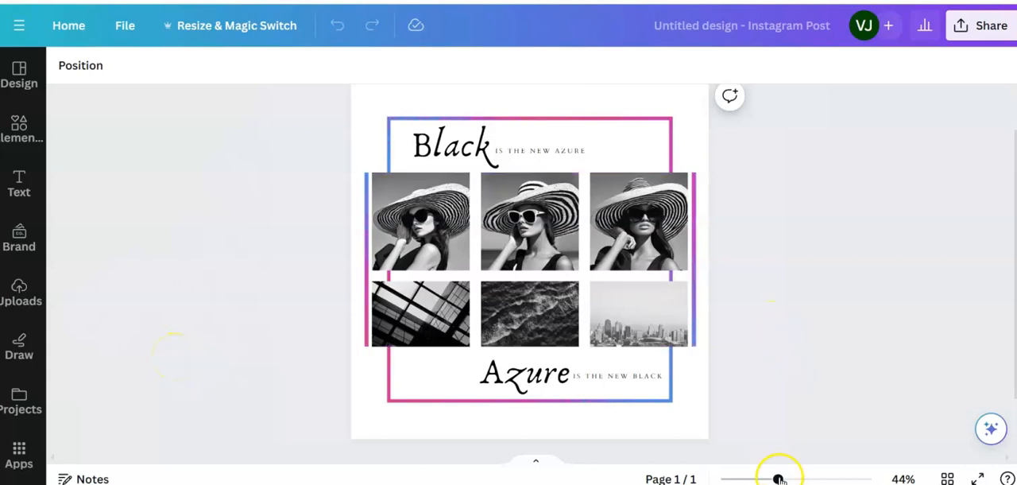
{"action": "left_click_drag", "start_coordinate": [778, 478], "coordinate": [786, 478]}
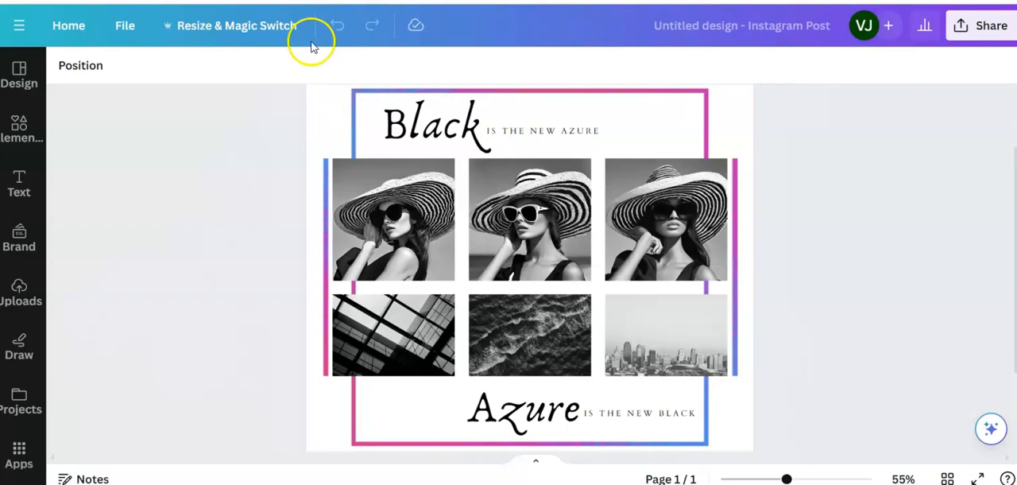
{"action": "left_click", "coordinate": [300, 1]}
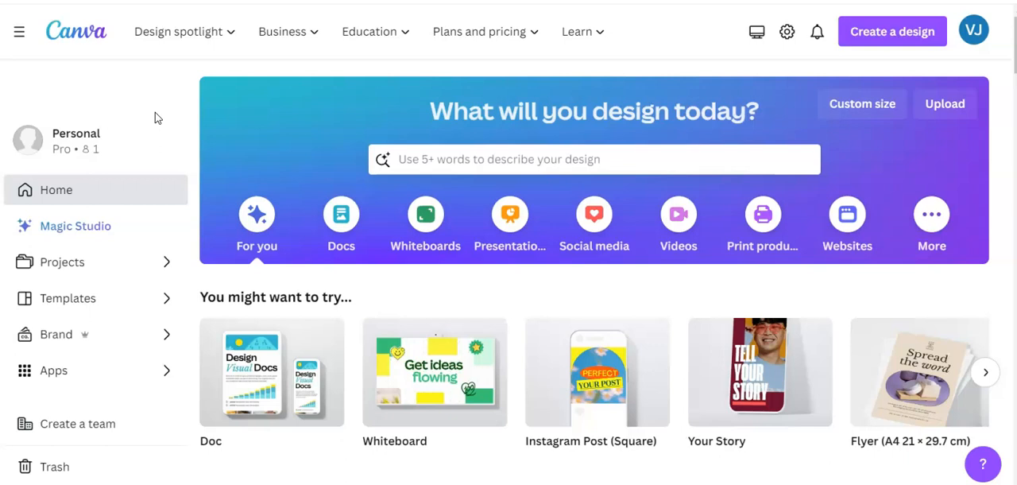
- Search the design types for A4 landscape and create a blank Document (A4 Landscape)
{"action": "left_click", "coordinate": [872, 30]}
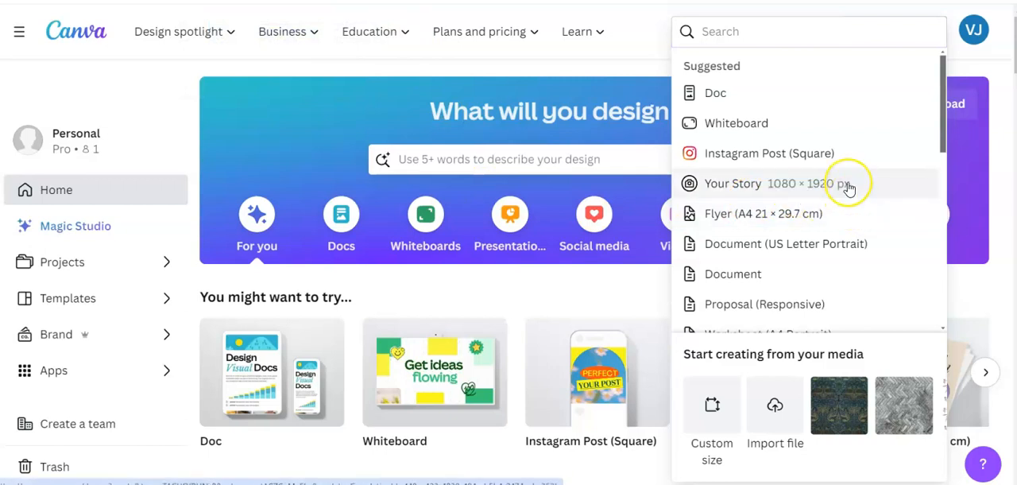
{"action": "left_click", "coordinate": [783, 216]}
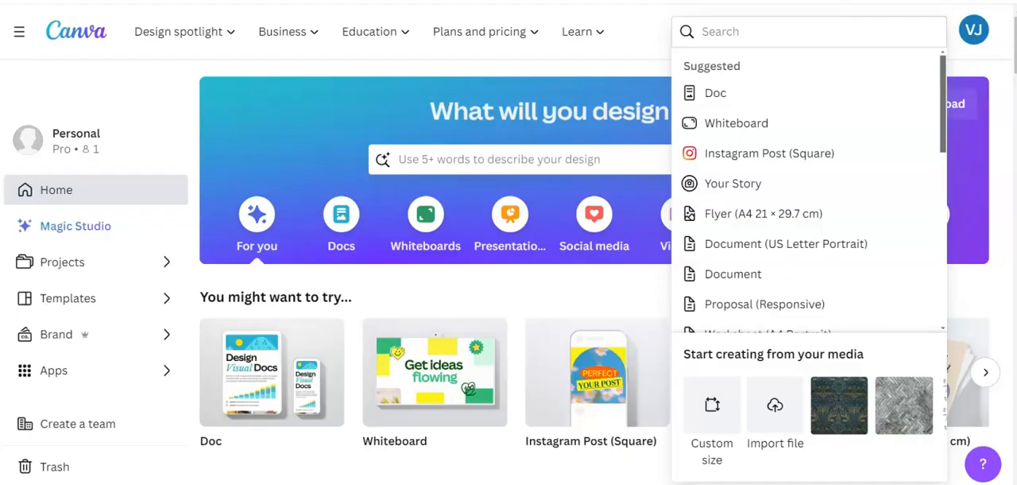
{"action": "left_click", "coordinate": [707, 31]}
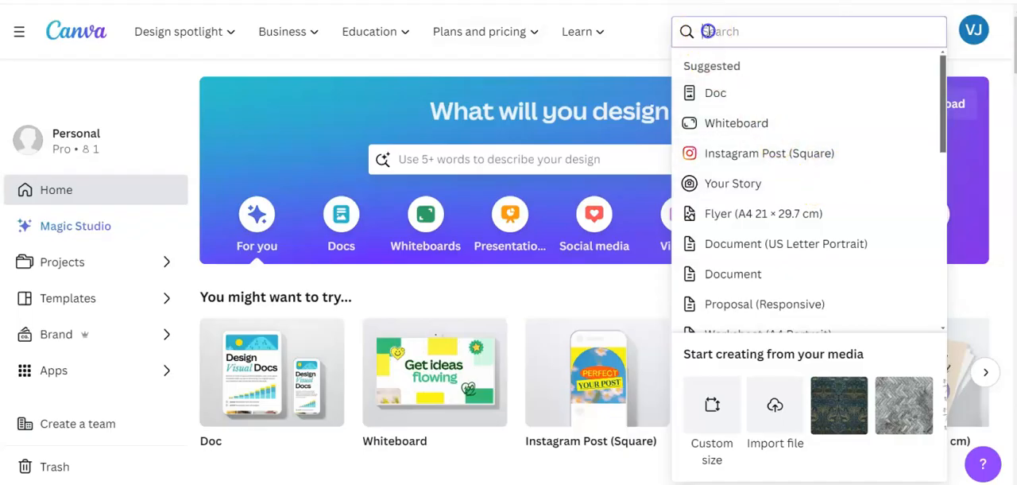
{"action": "type", "text": "A4 land"}
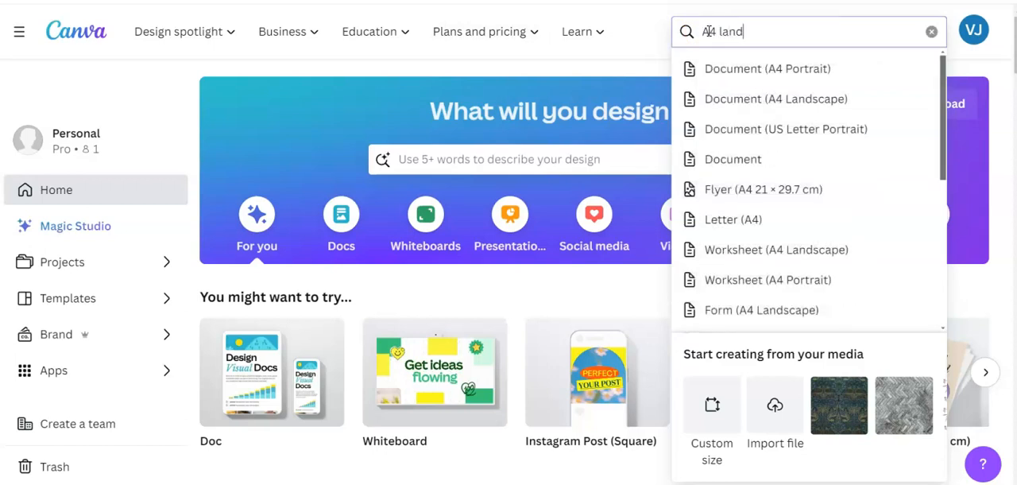
{"action": "type", "text": "sca"}
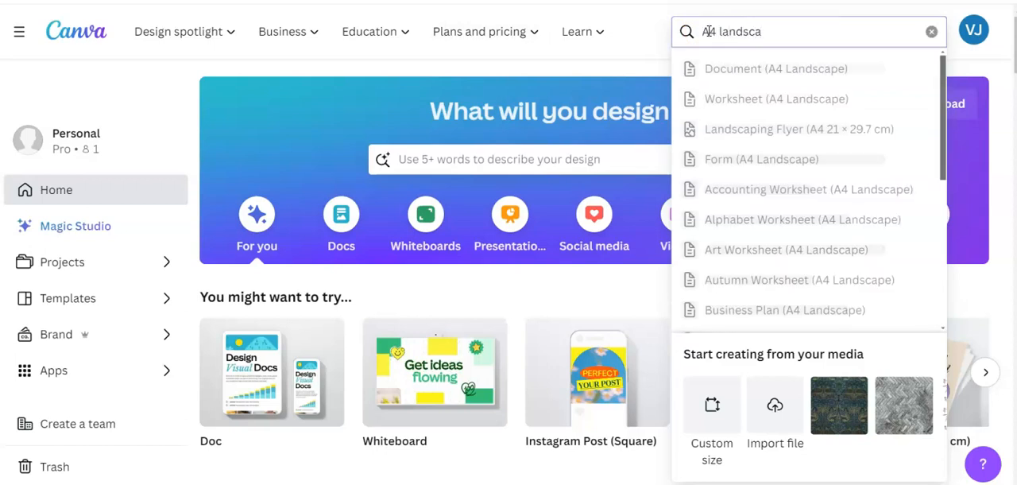
{"action": "left_click", "coordinate": [763, 68]}
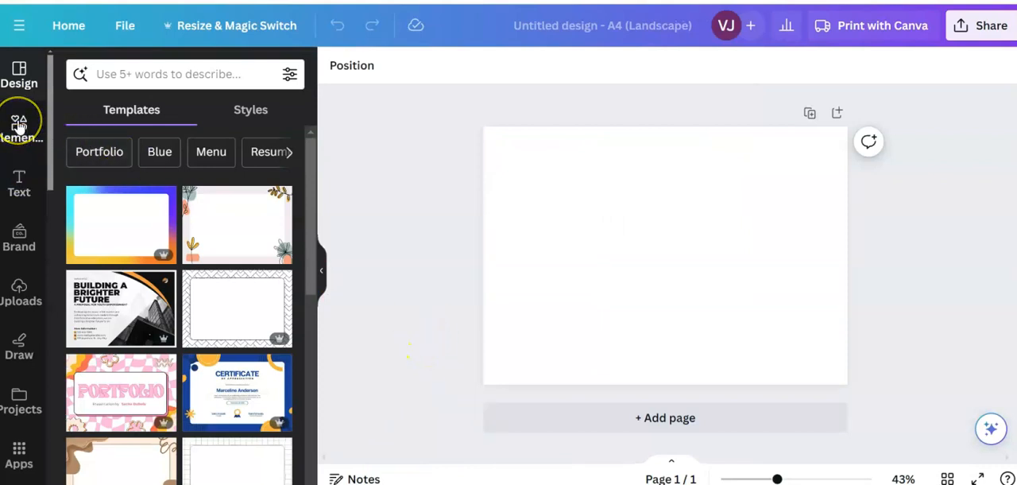
- Search the elements library for "black and white photos"
{"action": "scroll", "coordinate": [19, 127], "scroll_direction": "down", "scroll_amount": 3}
{"action": "scroll", "coordinate": [19, 127], "scroll_direction": "up", "scroll_amount": 3}
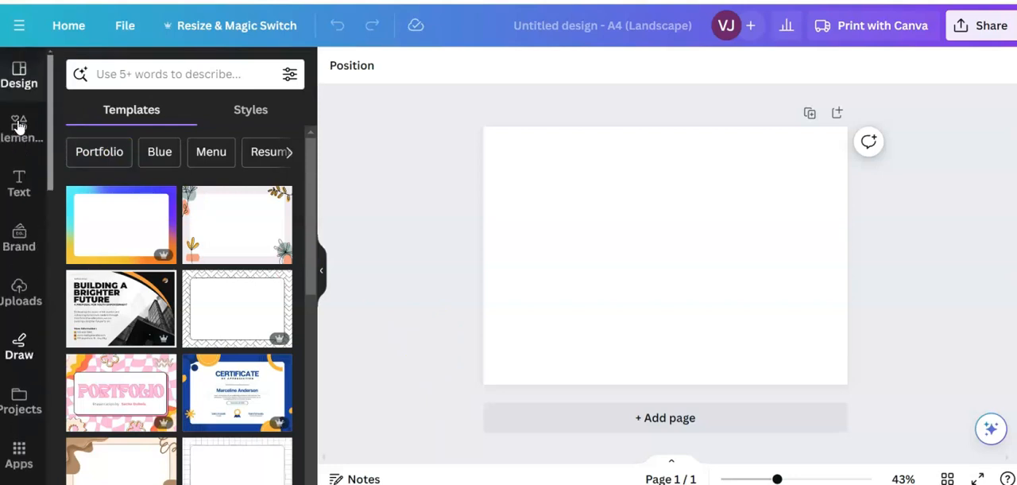
{"action": "left_click", "coordinate": [19, 127]}
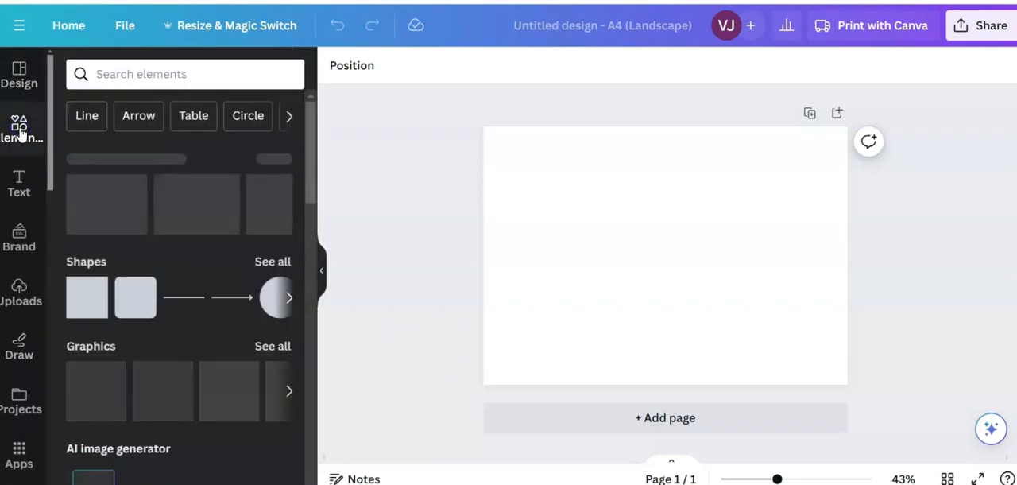
{"action": "left_click", "coordinate": [100, 73]}
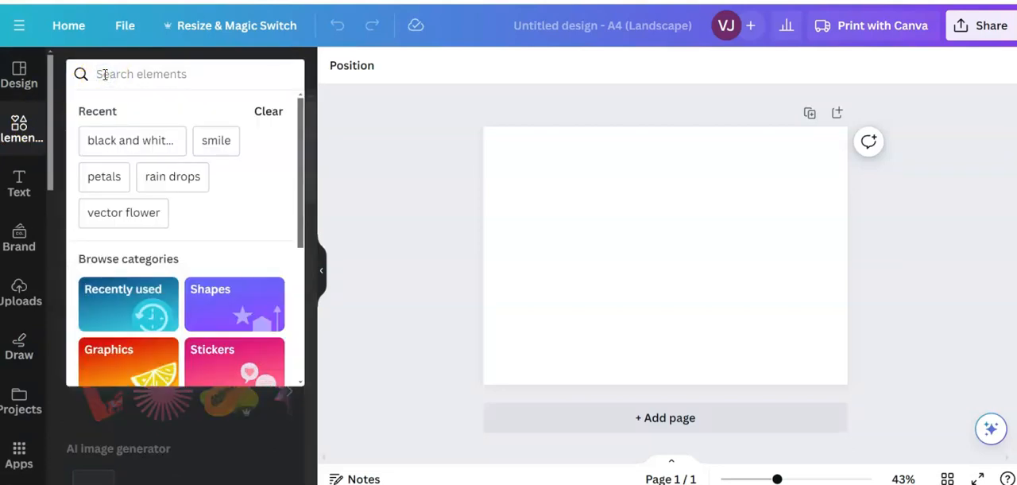
{"action": "type", "text": "black and whi9te"}
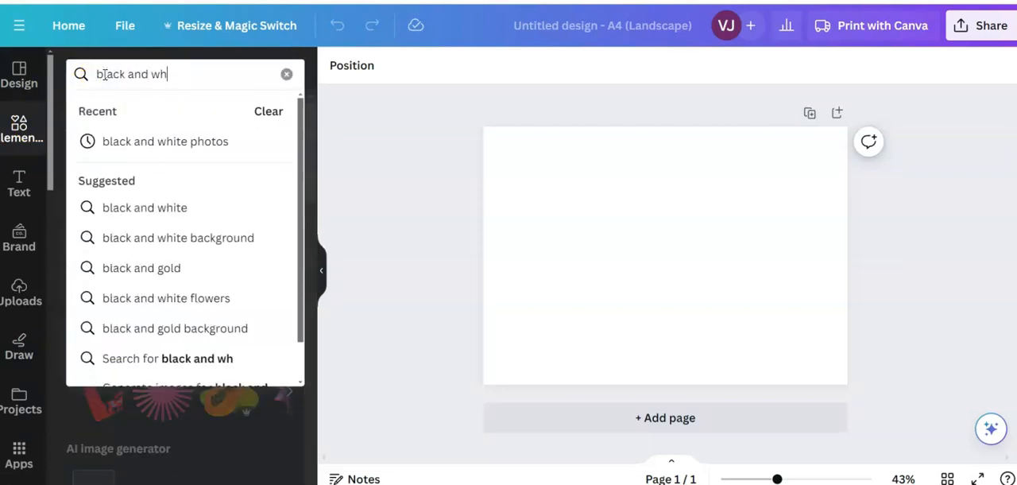
{"action": "key", "text": "BackSpace"}
{"action": "key", "text": "BackSpace"}
{"action": "key", "text": "BackSpace"}
{"action": "type", "text": "te photos"}
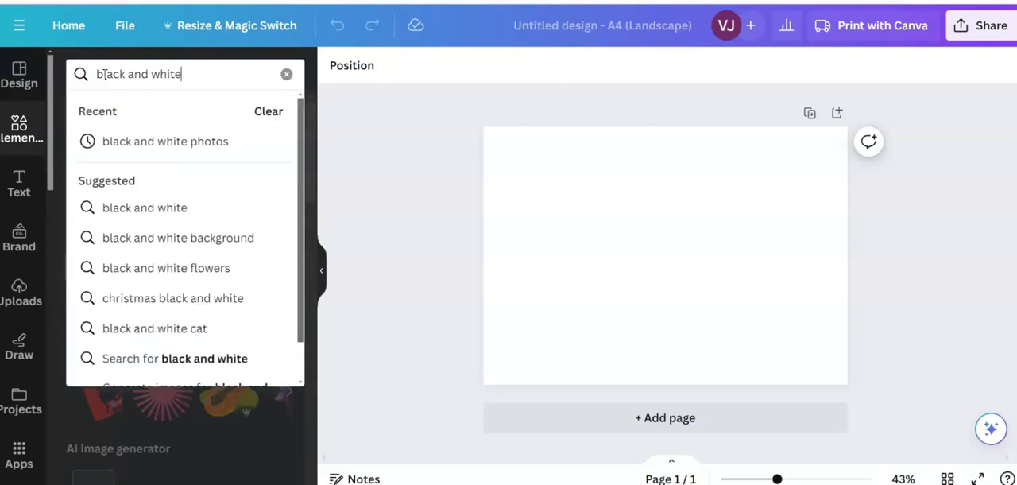
{"action": "key", "text": "Return"}
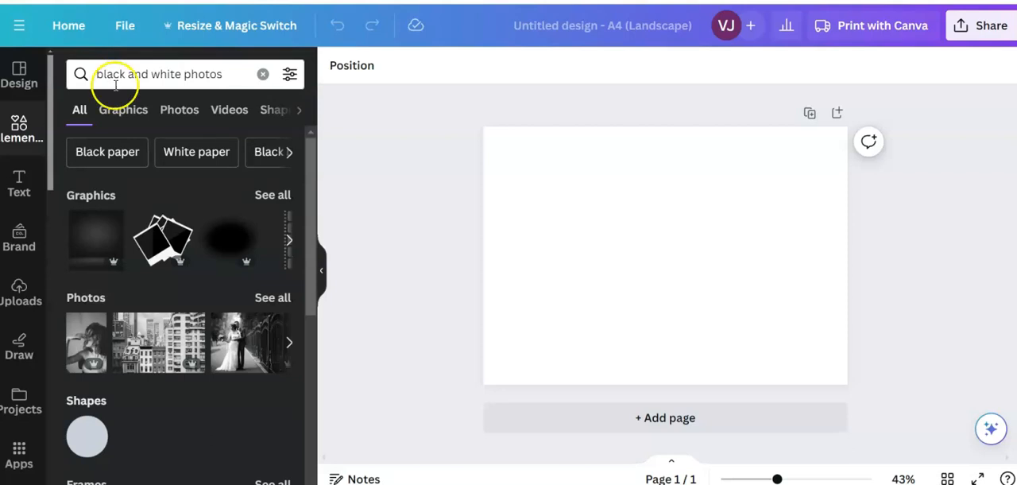
- Filter the black and white photo results to show only free content
{"action": "left_click", "coordinate": [290, 73]}
{"action": "scroll", "coordinate": [241, 280], "scroll_direction": "down", "scroll_amount": 2}
{"action": "scroll", "coordinate": [241, 280], "scroll_direction": "down", "scroll_amount": 2}
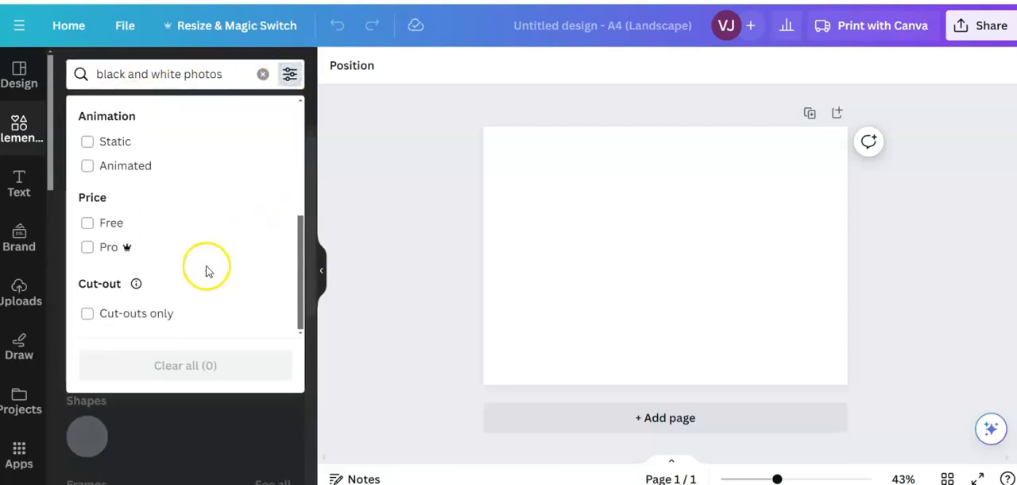
{"action": "left_click", "coordinate": [86, 222]}
{"action": "left_click", "coordinate": [205, 415]}
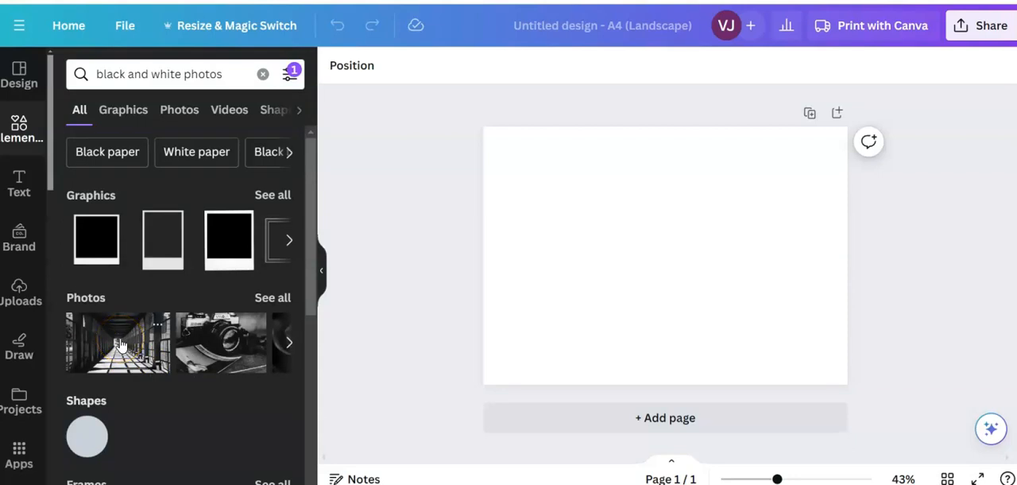
- Check the details and licensing terms of the black and white footbridge photo, then return to the search results
{"action": "left_click", "coordinate": [156, 324]}
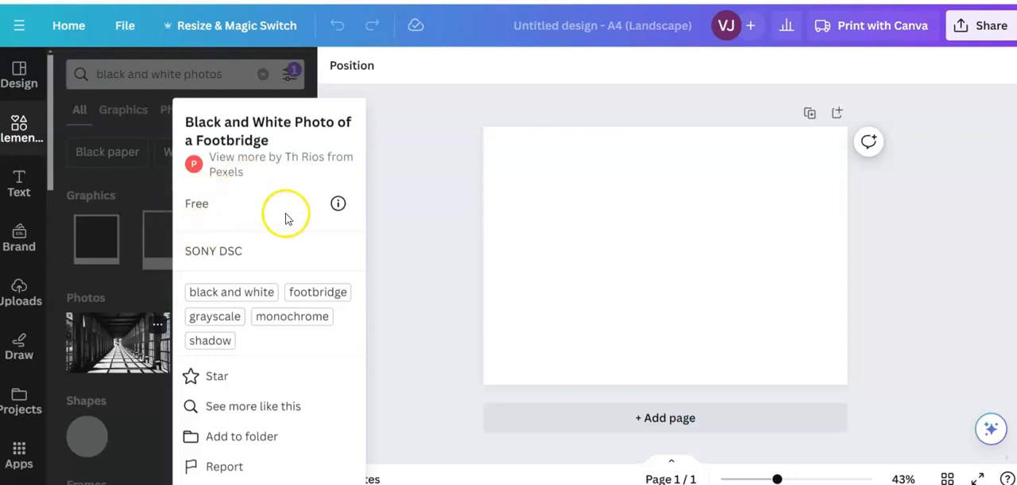
{"action": "left_click", "coordinate": [338, 204]}
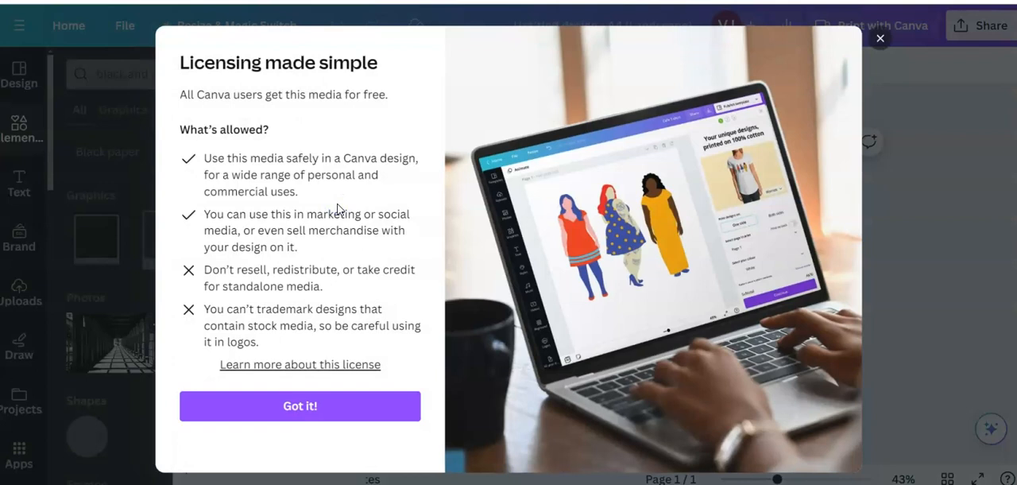
{"action": "left_click", "coordinate": [880, 39]}
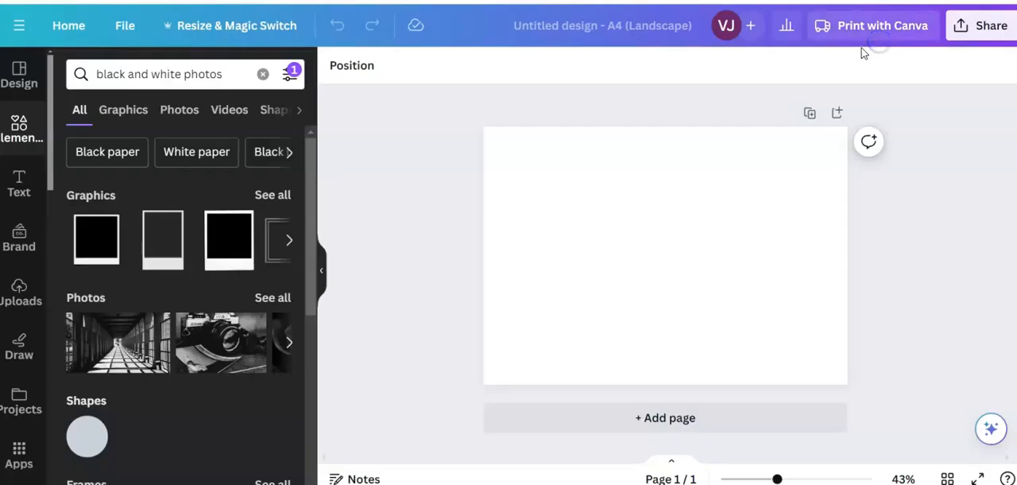
- Add the black and white footbridge photo to the page and stretch it to cover the whole page
{"action": "left_click", "coordinate": [116, 346]}
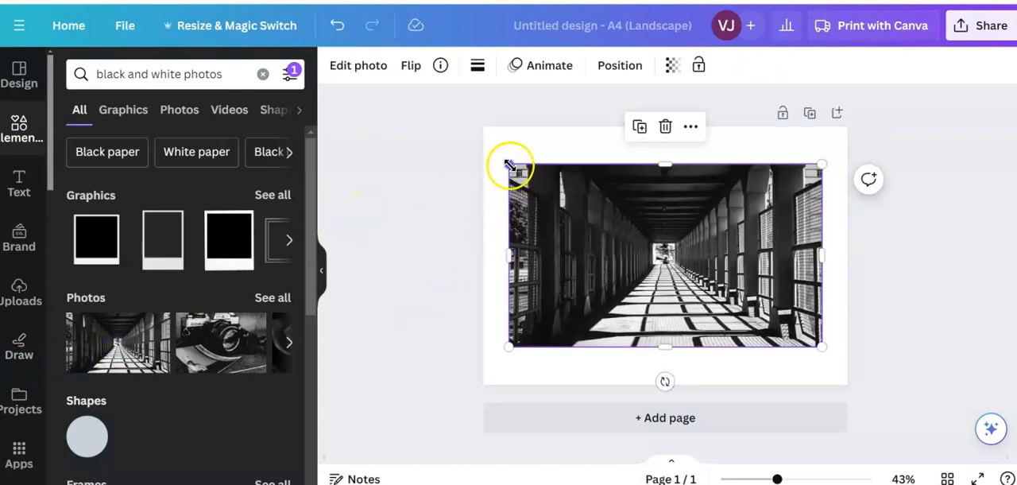
{"action": "left_click_drag", "start_coordinate": [510, 165], "coordinate": [490, 141]}
{"action": "left_click_drag", "start_coordinate": [820, 150], "coordinate": [847, 134]}
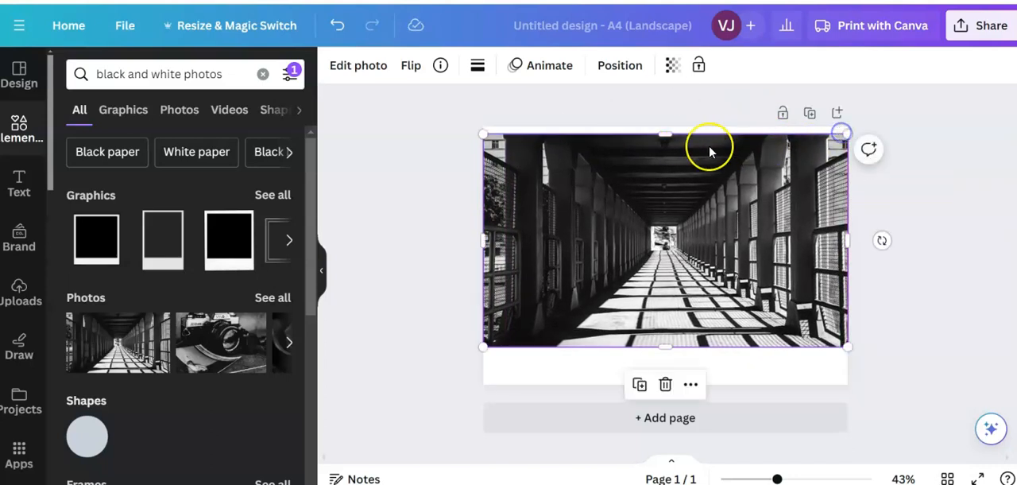
{"action": "left_click_drag", "start_coordinate": [670, 132], "coordinate": [668, 127]}
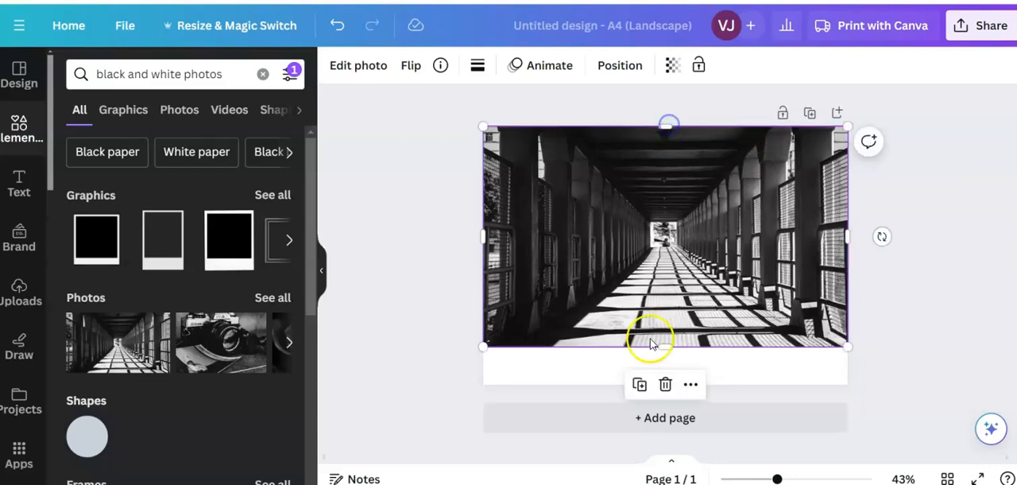
{"action": "left_click_drag", "start_coordinate": [665, 345], "coordinate": [673, 381]}
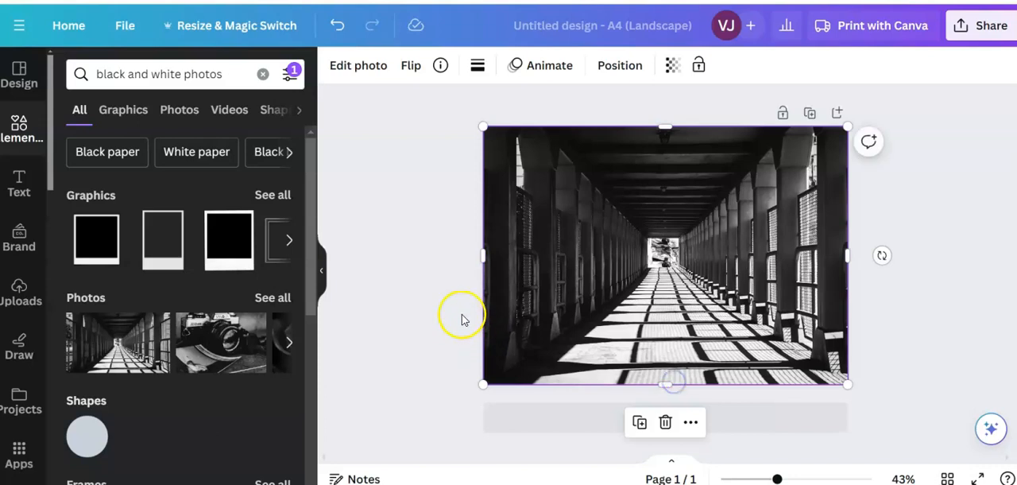
{"action": "left_click", "coordinate": [461, 315]}
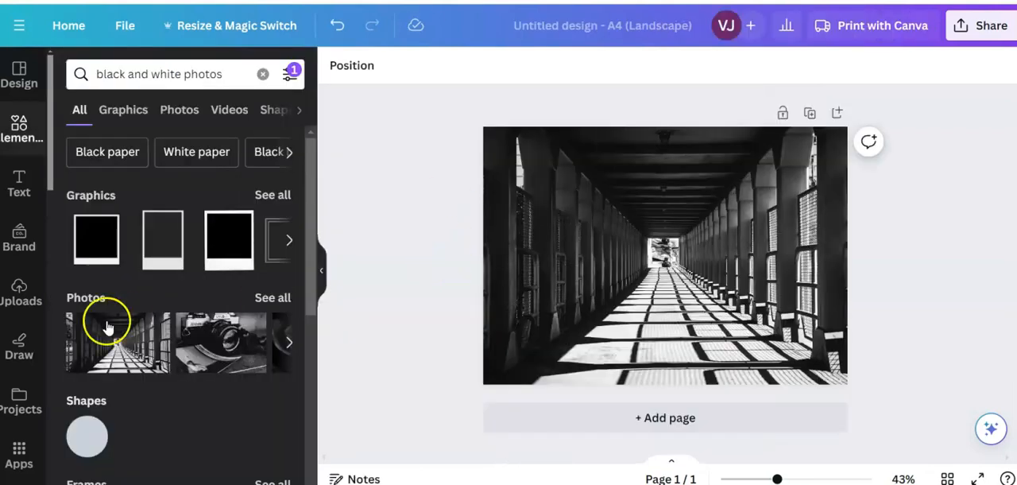
- Insert the uploaded black and white photo of the woman in a wide-brimmed hat and white sleeveless top
{"action": "left_click", "coordinate": [19, 290]}
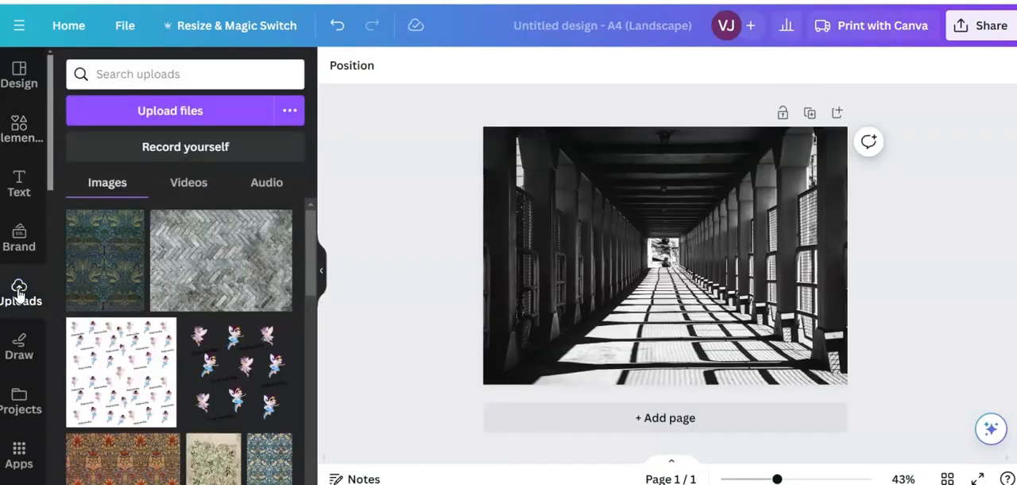
{"action": "scroll", "coordinate": [220, 287], "scroll_direction": "down", "scroll_amount": 3}
{"action": "scroll", "coordinate": [220, 290], "scroll_direction": "down", "scroll_amount": 5}
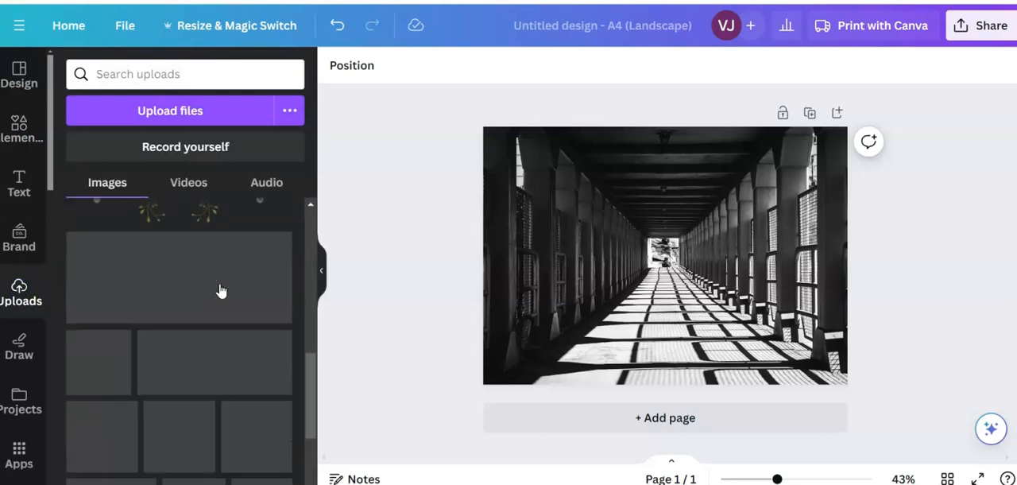
{"action": "scroll", "coordinate": [221, 289], "scroll_direction": "down", "scroll_amount": 1}
{"action": "scroll", "coordinate": [220, 288], "scroll_direction": "down", "scroll_amount": 5}
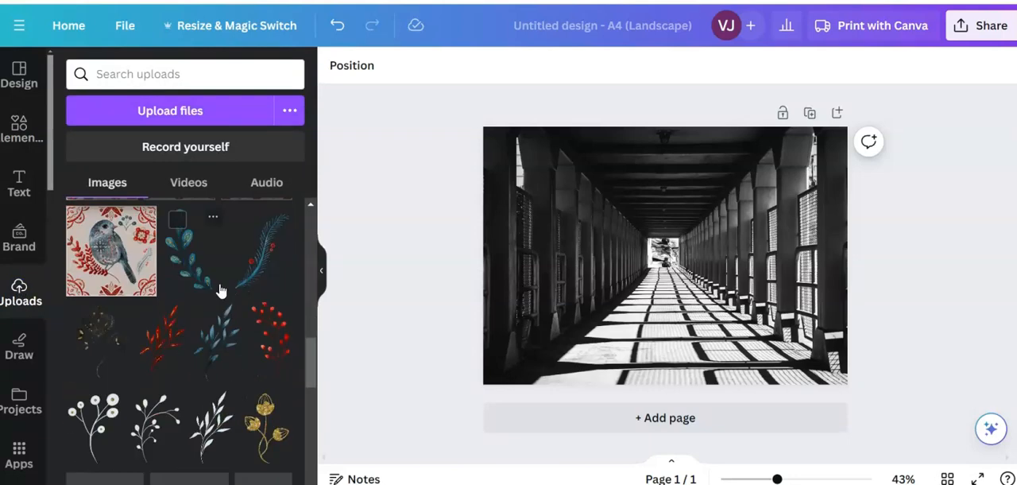
{"action": "scroll", "coordinate": [220, 289], "scroll_direction": "down", "scroll_amount": 5}
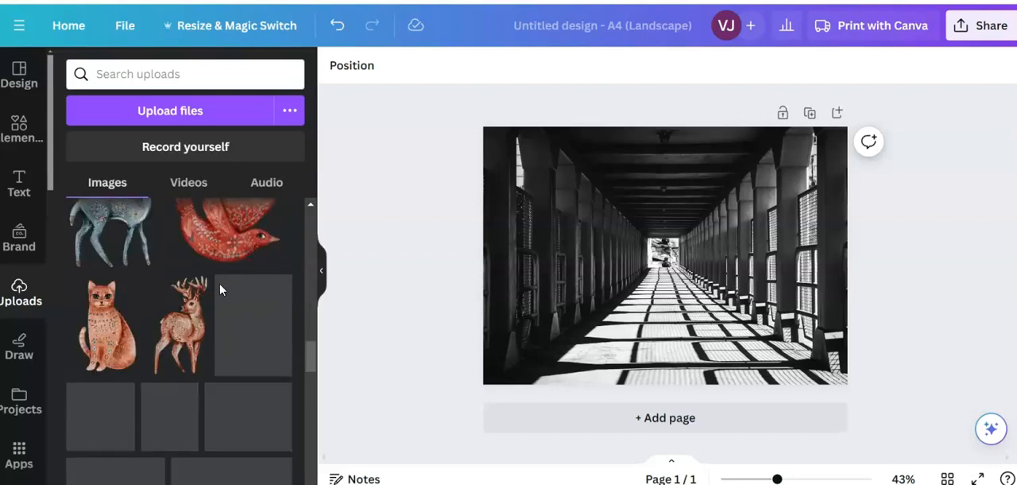
{"action": "scroll", "coordinate": [221, 288], "scroll_direction": "down", "scroll_amount": 5}
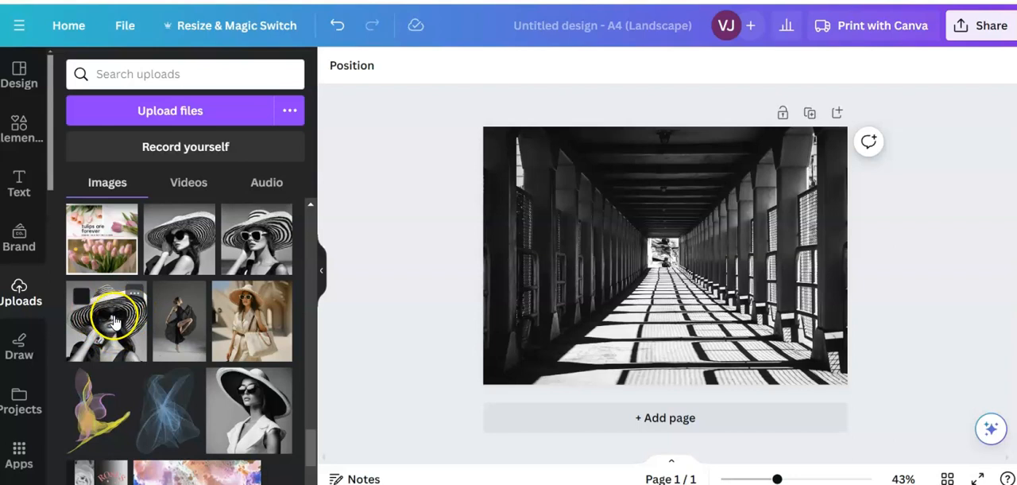
{"action": "left_click", "coordinate": [251, 411]}
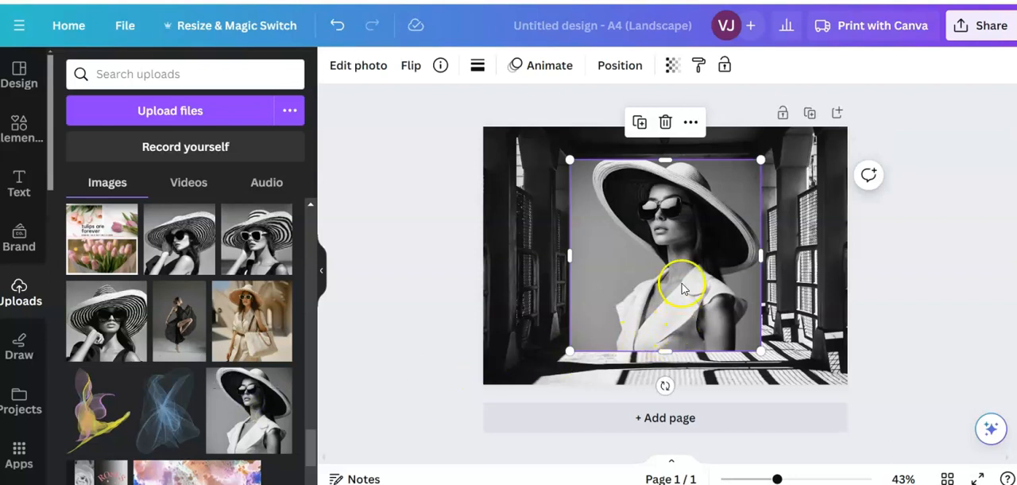
- Align the woman's photo with the page's bottom edge and shrink it from its upper corner
{"action": "left_click_drag", "start_coordinate": [681, 287], "coordinate": [685, 314]}
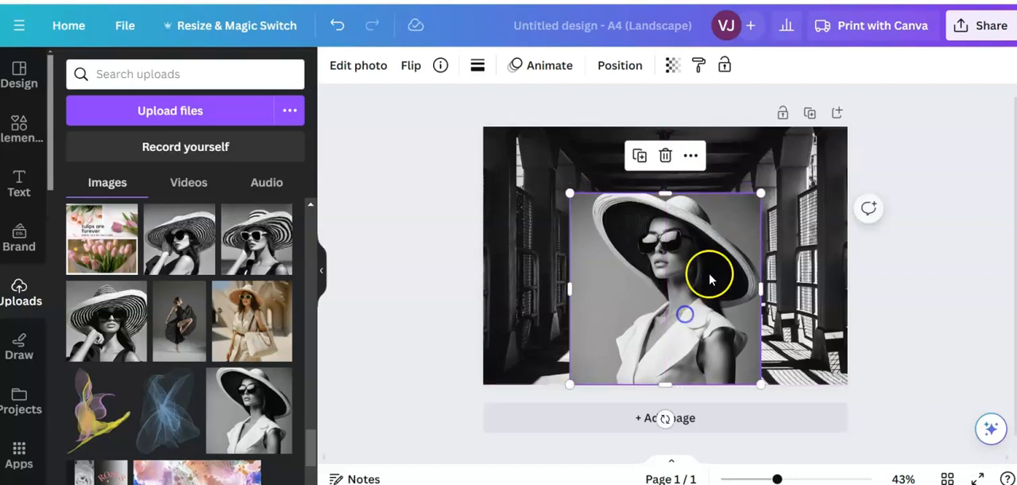
{"action": "left_click_drag", "start_coordinate": [759, 191], "coordinate": [706, 324]}
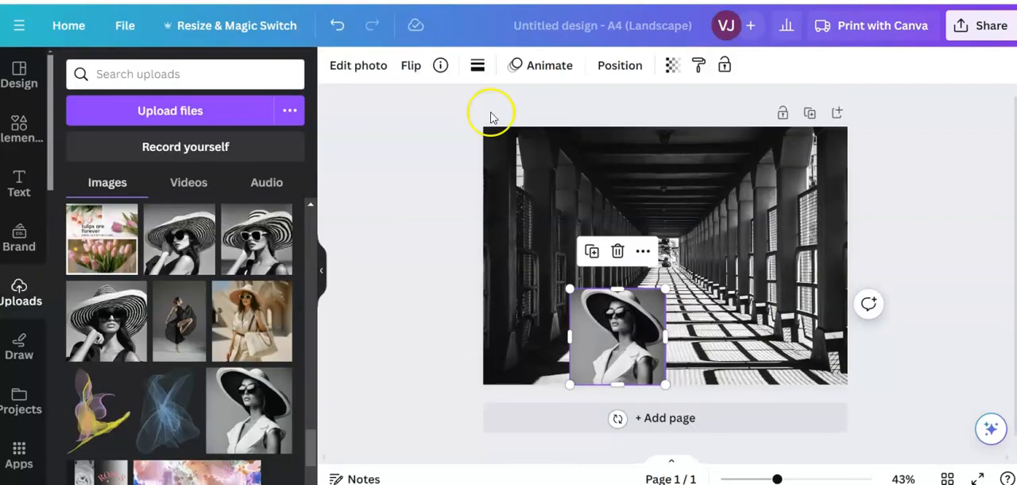
- Centre the woman's photo horizontally on the page's bottom edge and shrink it slightly to about 7.7 cm square
{"action": "left_click_drag", "start_coordinate": [602, 341], "coordinate": [652, 341]}
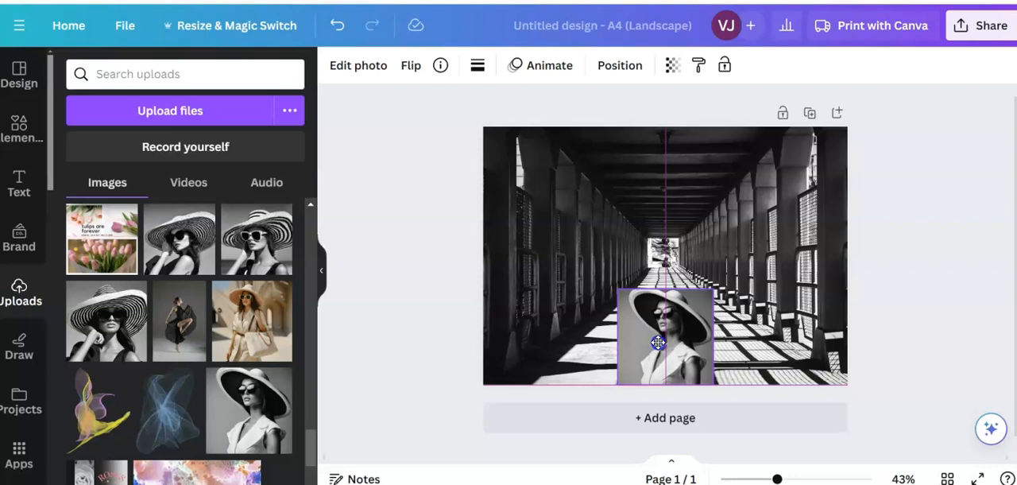
{"action": "left_click_drag", "start_coordinate": [658, 342], "coordinate": [658, 341]}
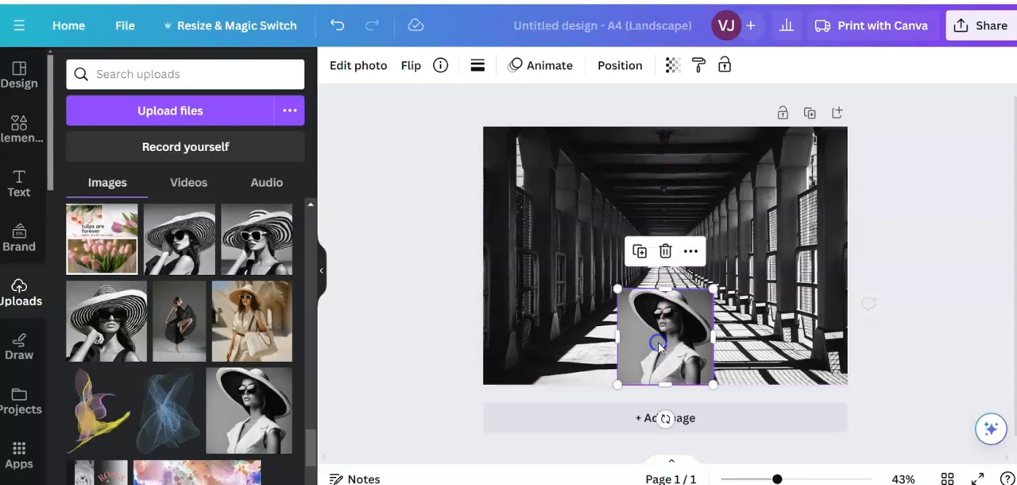
{"action": "left_click_drag", "start_coordinate": [617, 288], "coordinate": [619, 290]}
{"action": "left_click_drag", "start_coordinate": [666, 352], "coordinate": [670, 350]}
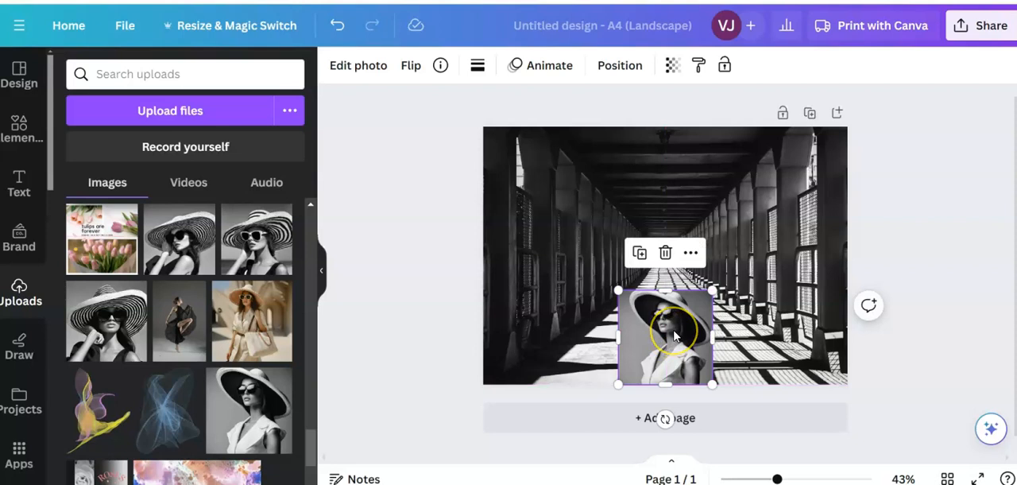
- Copy the woman's photo and paste a second one onto the page
{"action": "left_click", "coordinate": [671, 326]}
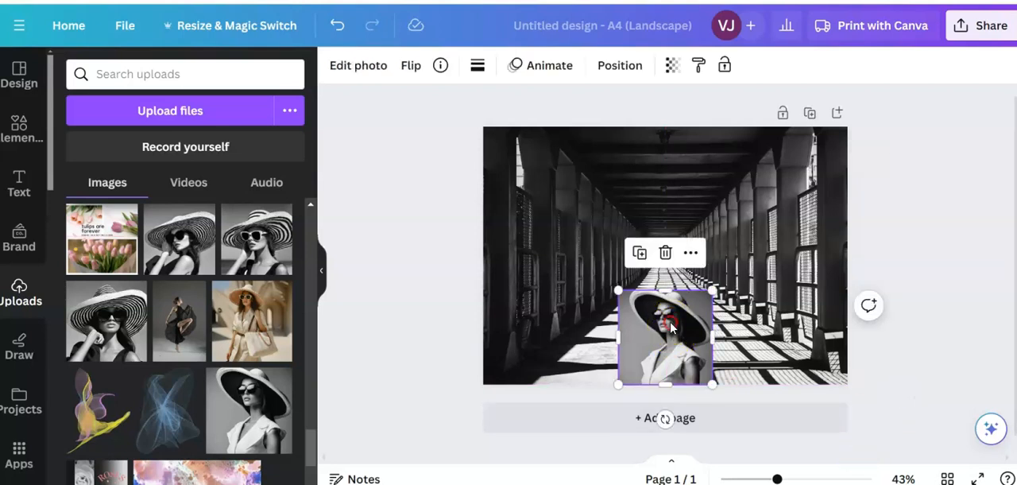
{"action": "right_click", "coordinate": [671, 326]}
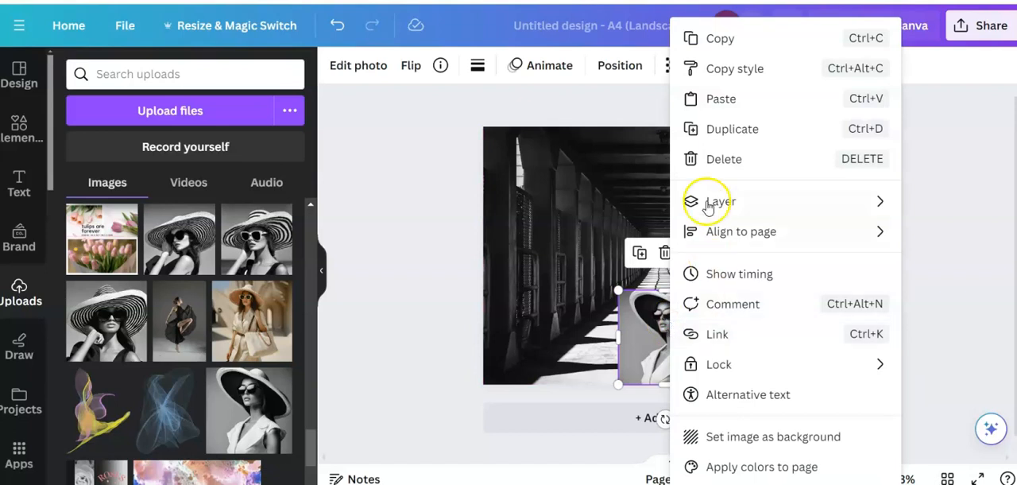
{"action": "left_click", "coordinate": [692, 39]}
{"action": "left_click", "coordinate": [760, 268]}
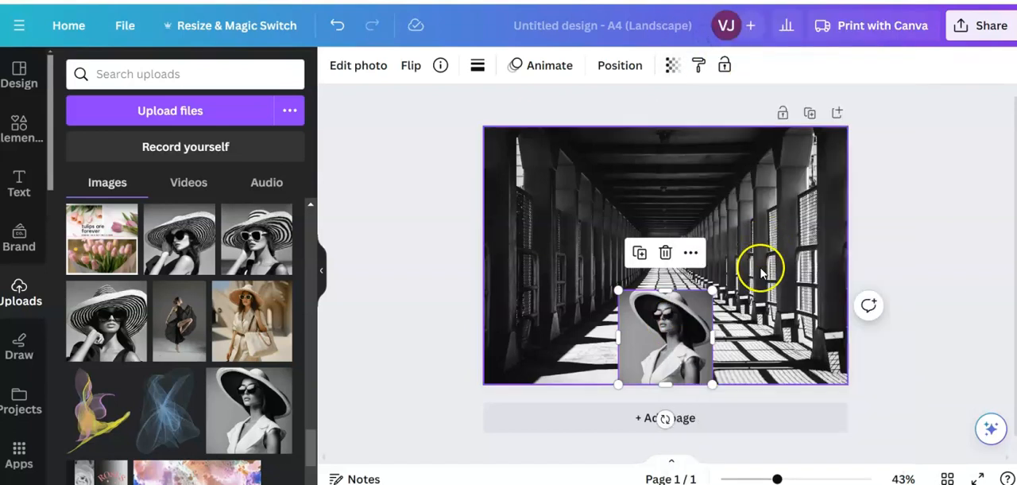
{"action": "right_click", "coordinate": [759, 268]}
{"action": "left_click", "coordinate": [784, 137]}
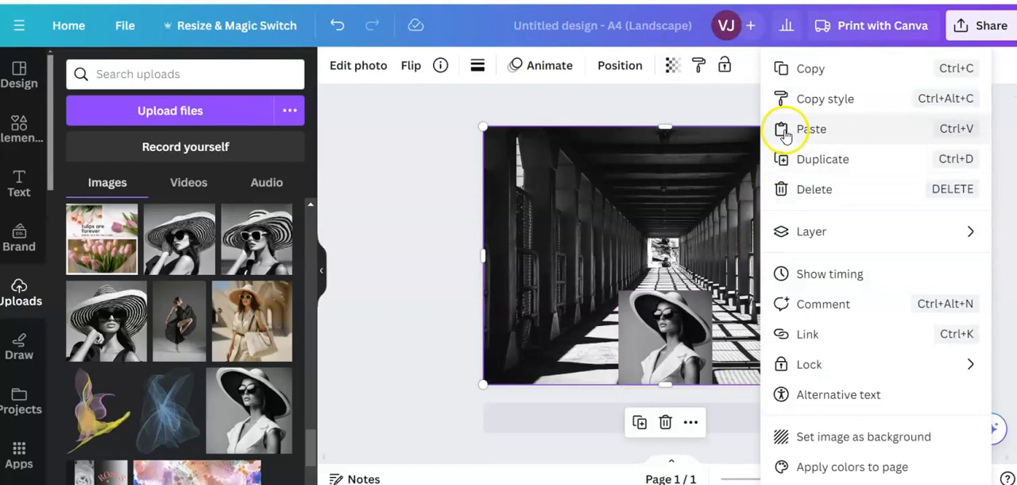
- Shrink the pasted photo to about 5.9 cm square and centre it above the first one, overlapping its upper part
{"action": "left_click_drag", "start_coordinate": [667, 338], "coordinate": [665, 286]}
{"action": "left_click_drag", "start_coordinate": [617, 241], "coordinate": [639, 264]}
{"action": "left_click_drag", "start_coordinate": [686, 323], "coordinate": [674, 308]}
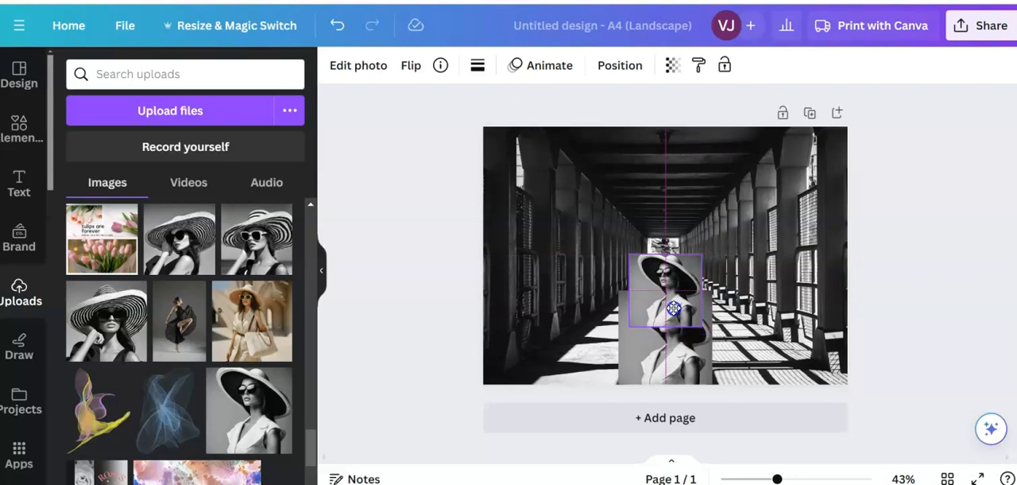
{"action": "left_click_drag", "start_coordinate": [674, 308], "coordinate": [672, 314]}
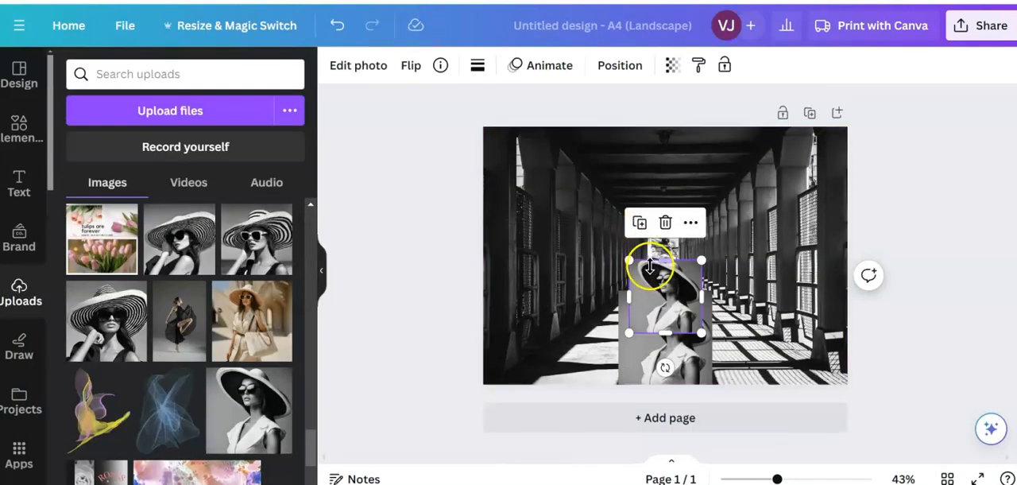
- Send the smaller photo one layer backward, behind the larger one, and raise it to about 9.5 cm from the page top
{"action": "left_click", "coordinate": [619, 66]}
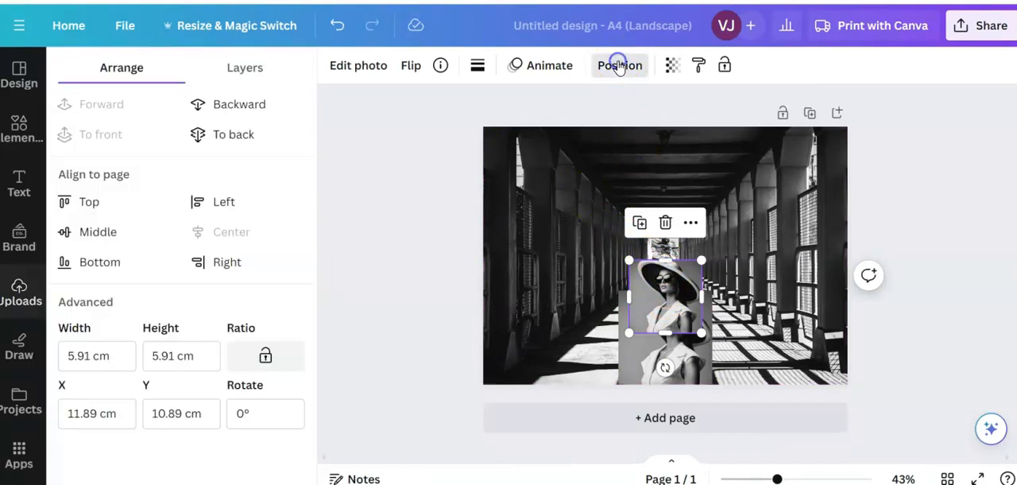
{"action": "left_click", "coordinate": [241, 104]}
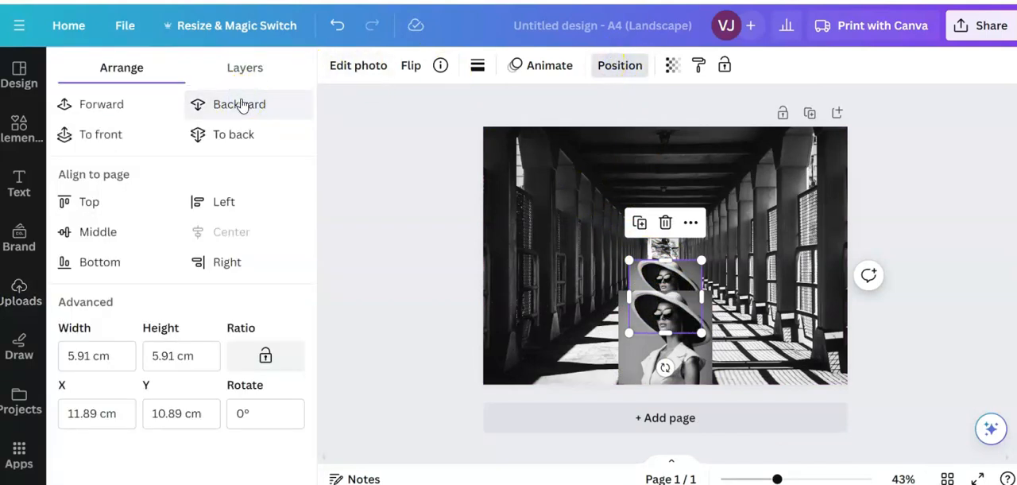
{"action": "left_click", "coordinate": [676, 278]}
{"action": "left_click_drag", "start_coordinate": [677, 278], "coordinate": [674, 257]}
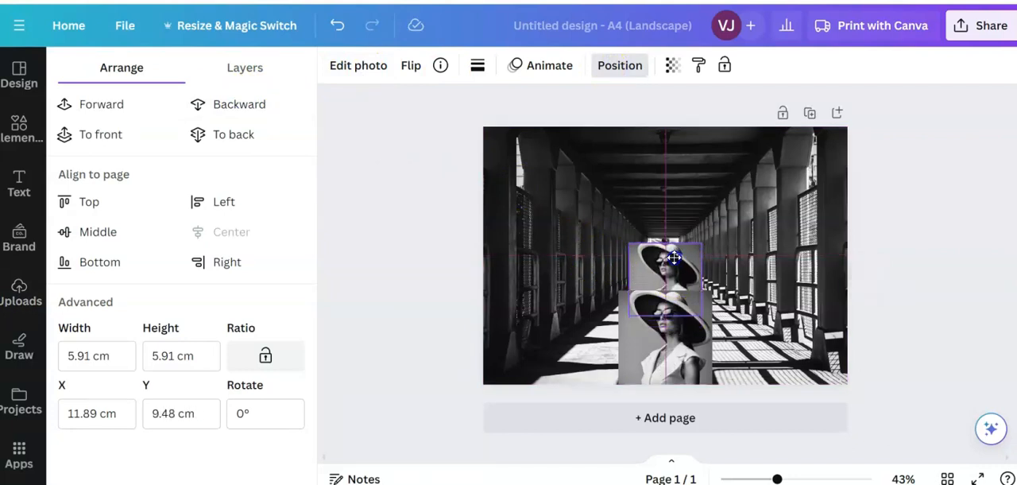
- Shrink the front photo to about 6.8 cm square, then lower the photo behind it to a Y position of about 10.5 cm
{"action": "left_click", "coordinate": [676, 353]}
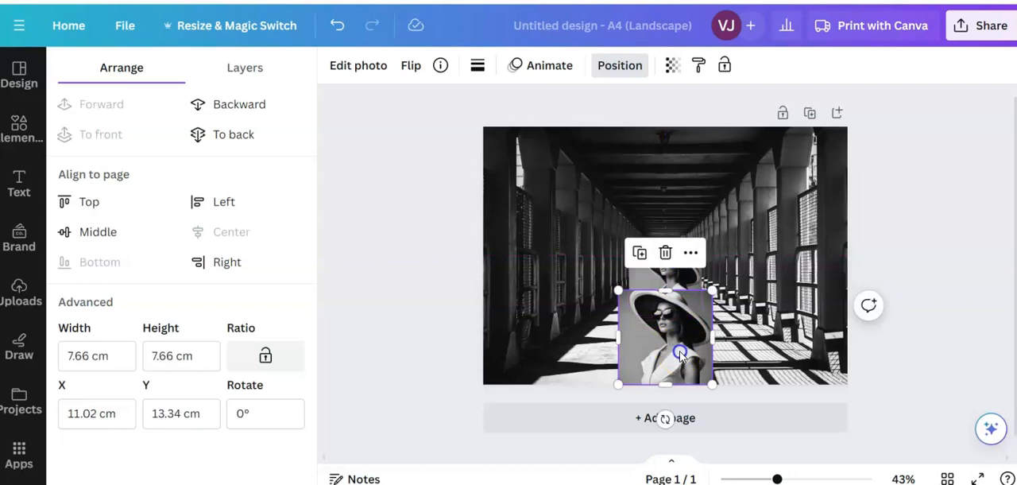
{"action": "left_click_drag", "start_coordinate": [618, 288], "coordinate": [628, 301]}
{"action": "left_click", "coordinate": [692, 364]}
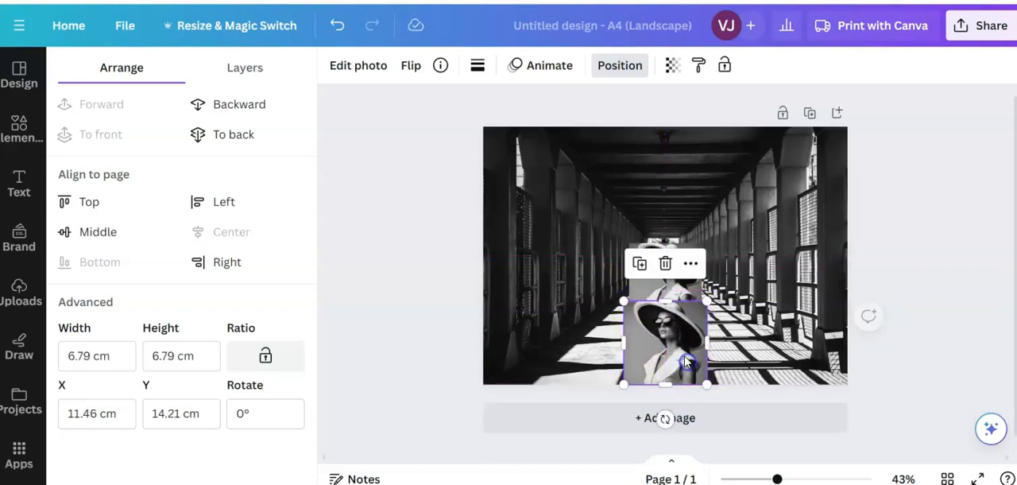
{"action": "left_click", "coordinate": [690, 292]}
{"action": "left_click_drag", "start_coordinate": [691, 286], "coordinate": [691, 296]}
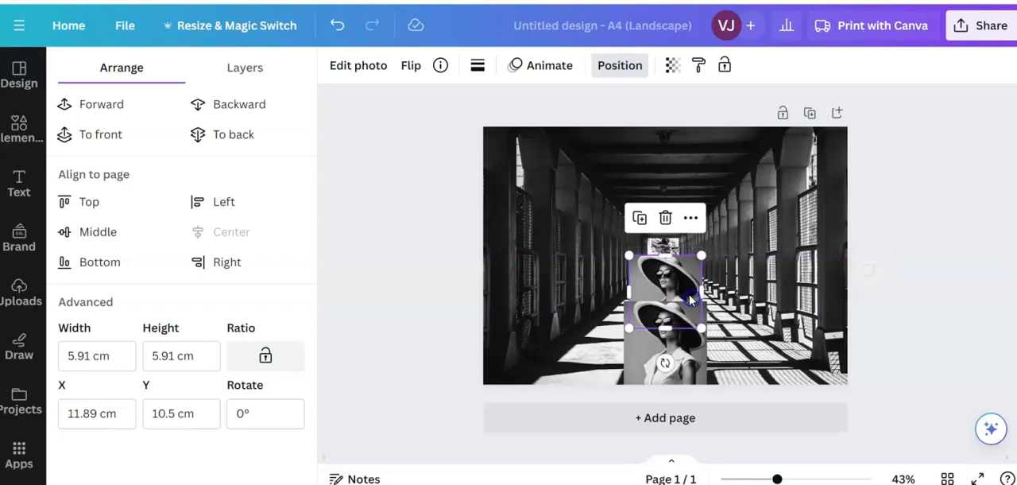
- Copy the smaller photo of the woman and paste a third one onto the page
{"action": "right_click", "coordinate": [676, 280]}
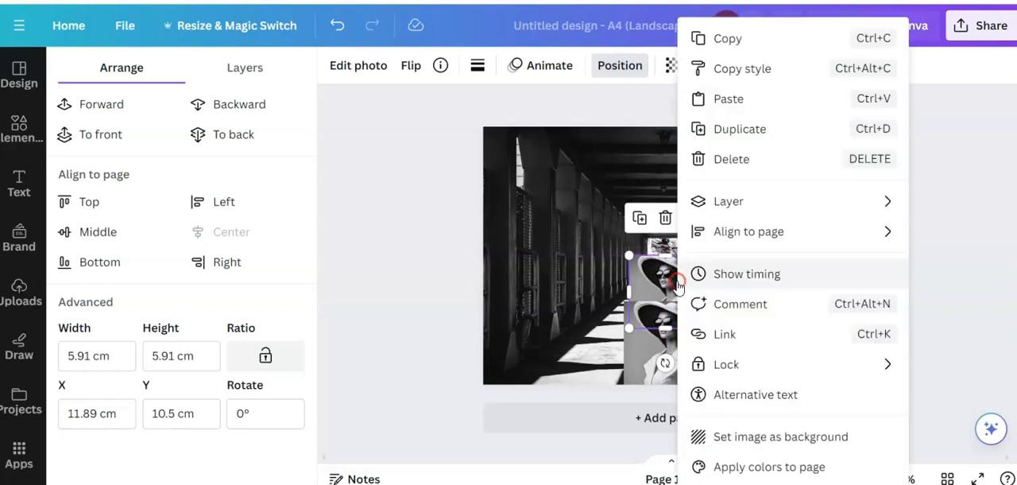
{"action": "left_click", "coordinate": [727, 37]}
{"action": "left_click", "coordinate": [747, 196]}
{"action": "right_click", "coordinate": [738, 240]}
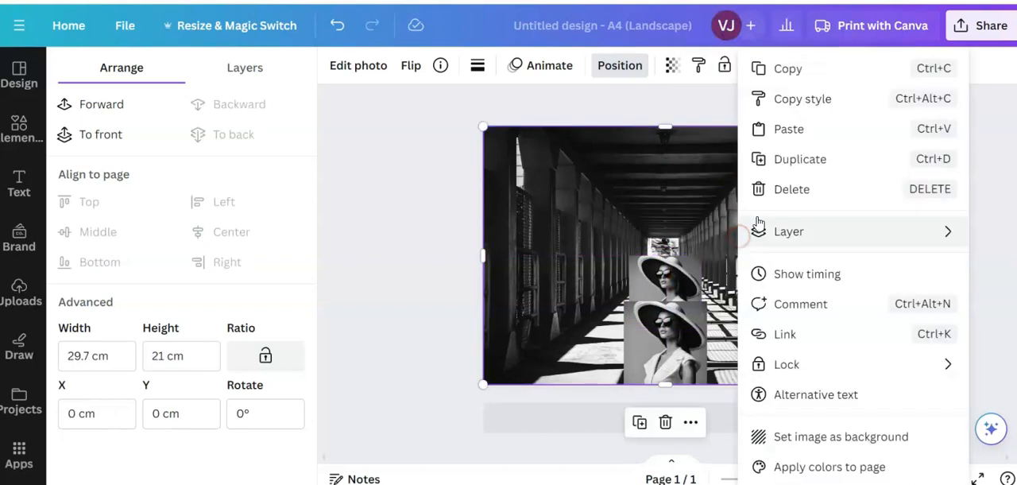
{"action": "left_click", "coordinate": [776, 128]}
- Move the third photo above the other two, shrink it to about 4.6 cm square and centre it horizontally
{"action": "left_click_drag", "start_coordinate": [675, 302], "coordinate": [669, 254]}
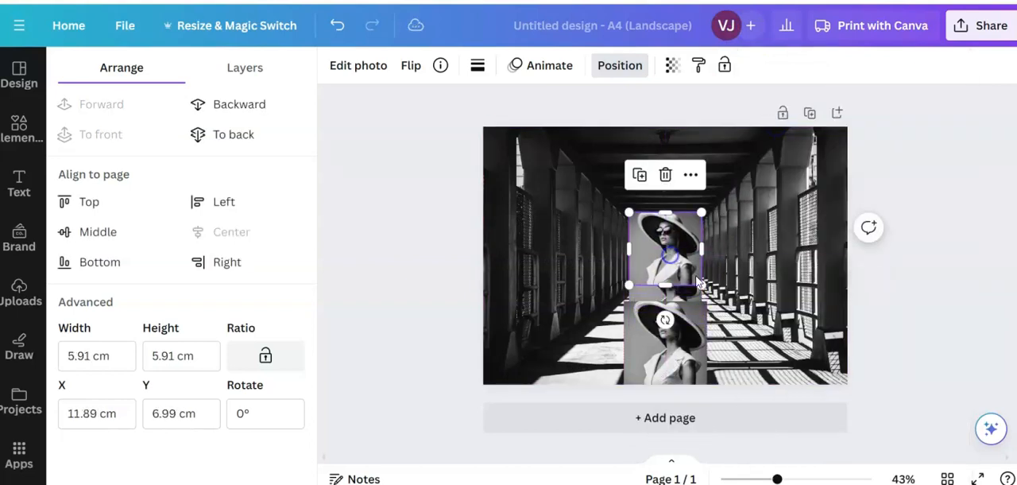
{"action": "left_click_drag", "start_coordinate": [703, 282], "coordinate": [688, 268]}
{"action": "left_click_drag", "start_coordinate": [644, 245], "coordinate": [656, 244]}
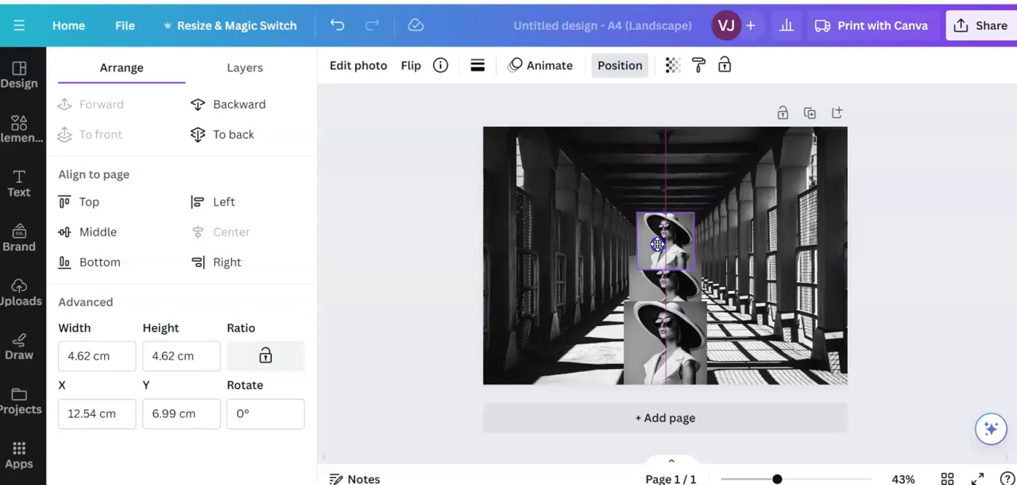
{"action": "left_click_drag", "start_coordinate": [656, 244], "coordinate": [658, 245]}
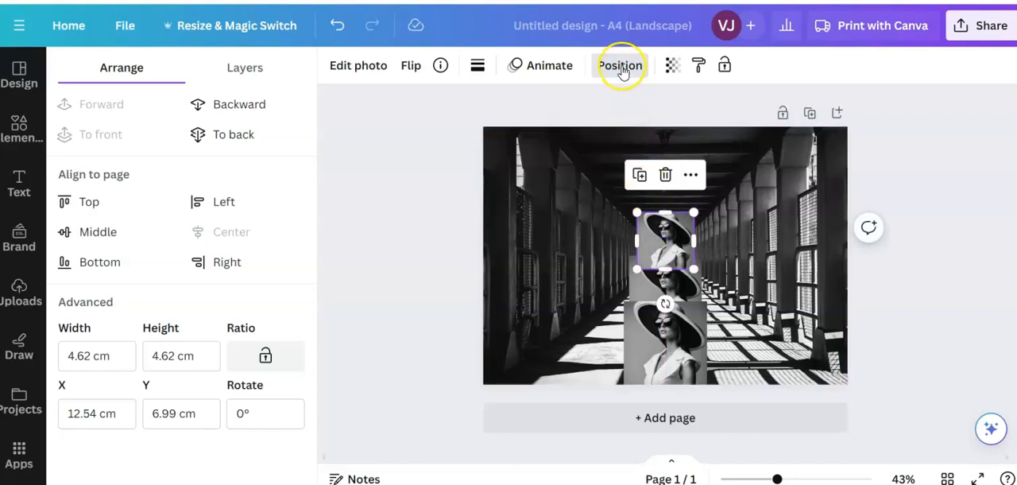
- Send the smallest photo one layer backward, behind the middle photo, and deselect it
{"action": "left_click", "coordinate": [621, 67]}
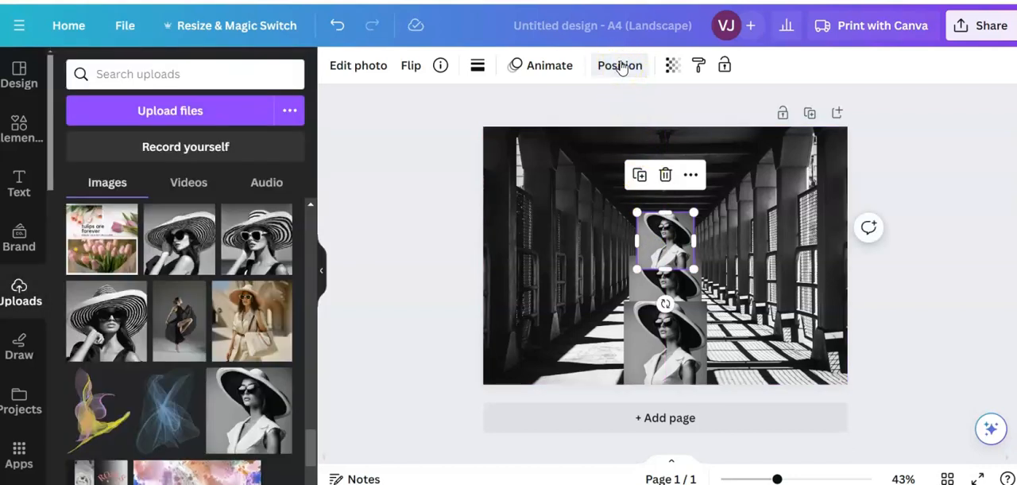
{"action": "left_click", "coordinate": [622, 67]}
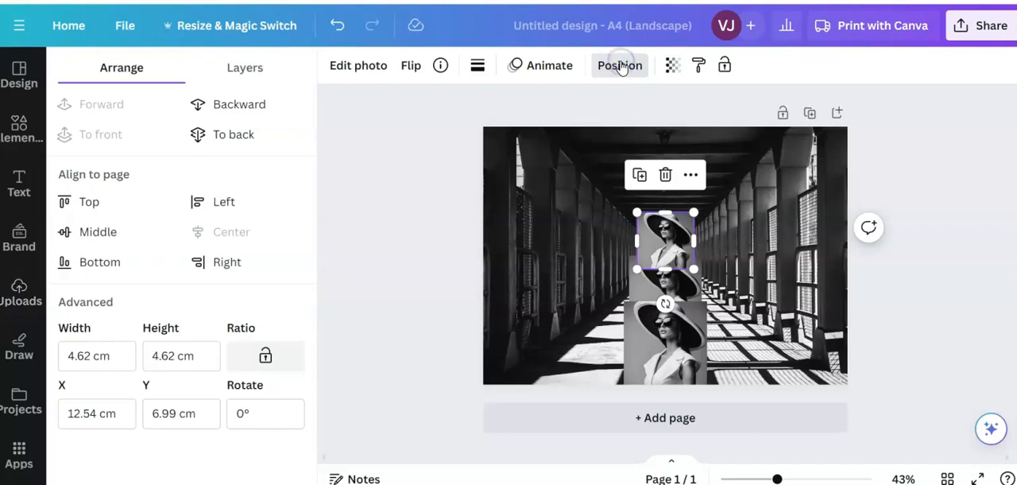
{"action": "left_click", "coordinate": [221, 108]}
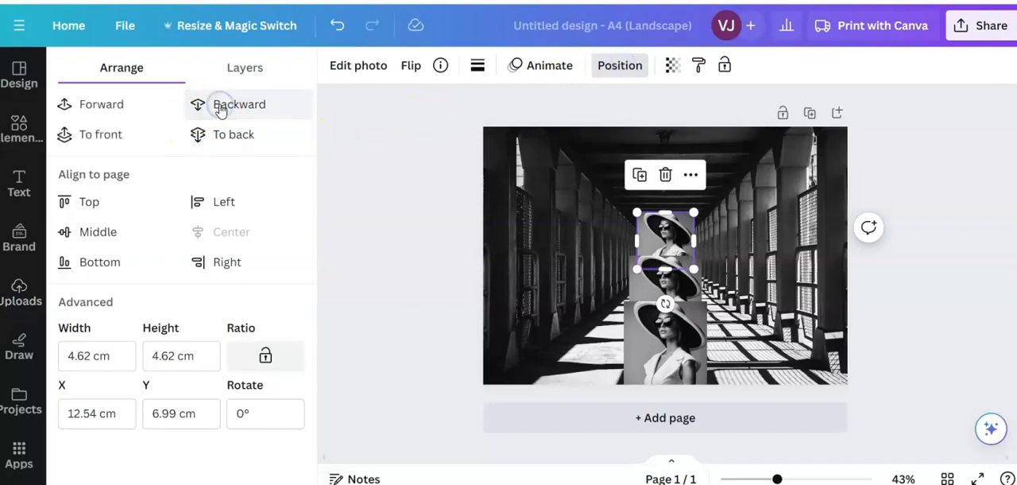
{"action": "left_click", "coordinate": [941, 297]}
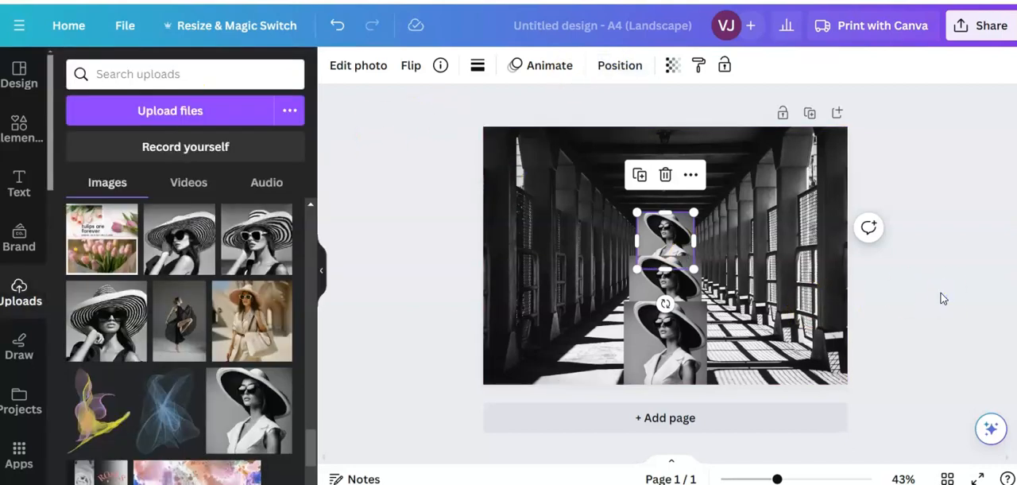
{"action": "left_click", "coordinate": [416, 273]}
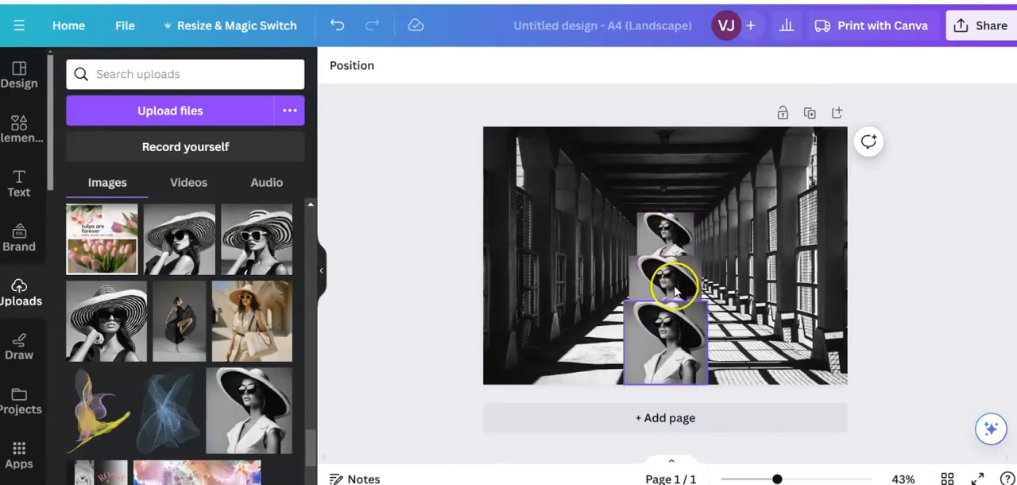
- Lower all three stacked photos along the page's centre line, letting the front one extend past the page's bottom edge
{"action": "left_click", "coordinate": [665, 344]}
{"action": "left_click_drag", "start_coordinate": [665, 343], "coordinate": [668, 360]}
{"action": "left_click", "coordinate": [675, 235]}
{"action": "left_click_drag", "start_coordinate": [676, 234], "coordinate": [676, 254]}
{"action": "left_click", "coordinate": [676, 305]}
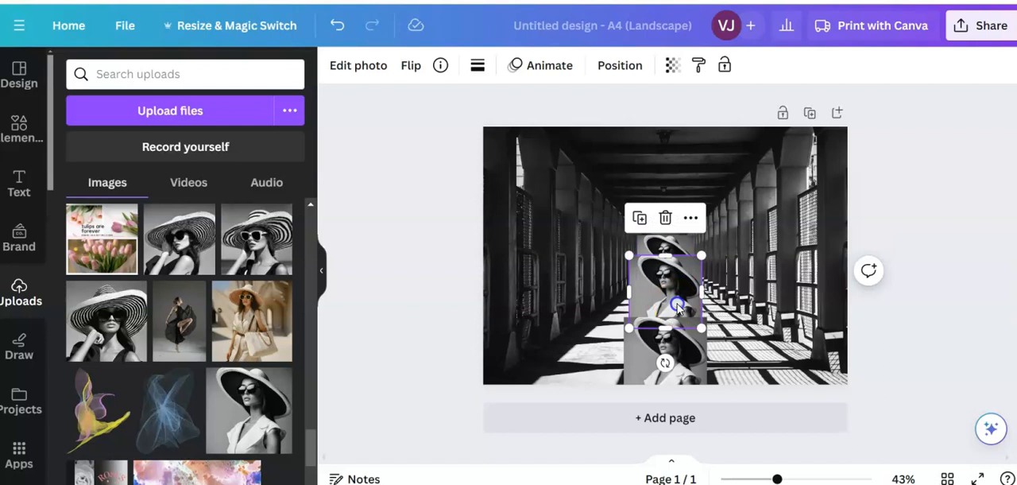
{"action": "left_click_drag", "start_coordinate": [676, 305], "coordinate": [676, 325]}
{"action": "left_click", "coordinate": [676, 368]}
{"action": "left_click_drag", "start_coordinate": [676, 368], "coordinate": [676, 377]}
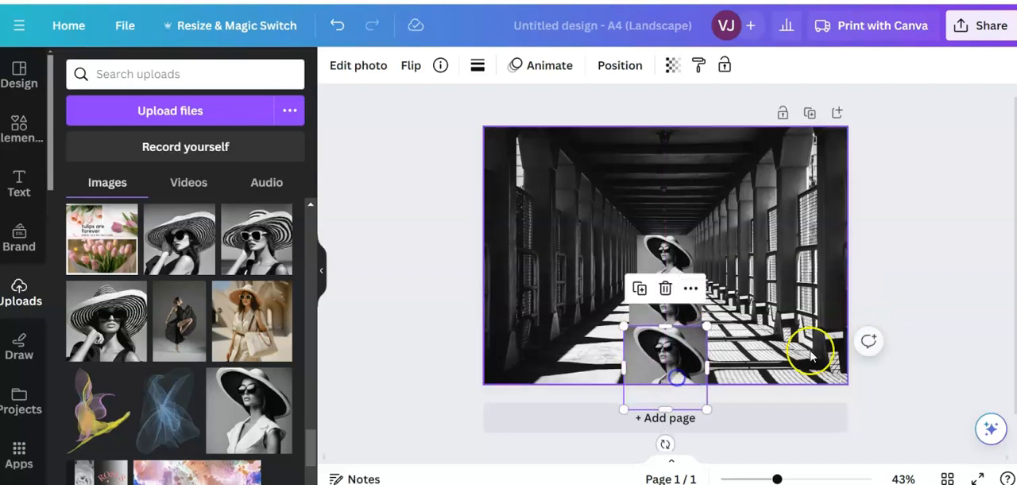
{"action": "left_click", "coordinate": [896, 233]}
{"action": "left_click", "coordinate": [665, 358]}
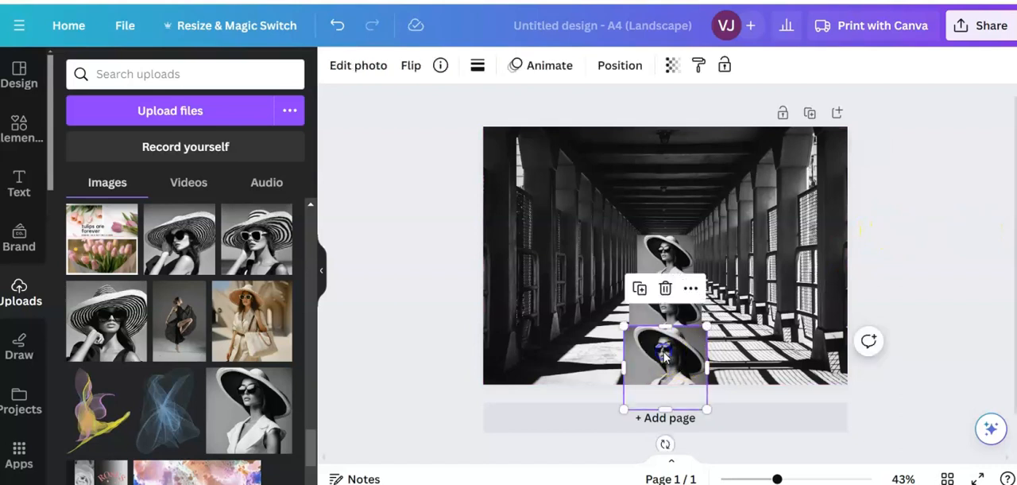
{"action": "left_click", "coordinate": [915, 227]}
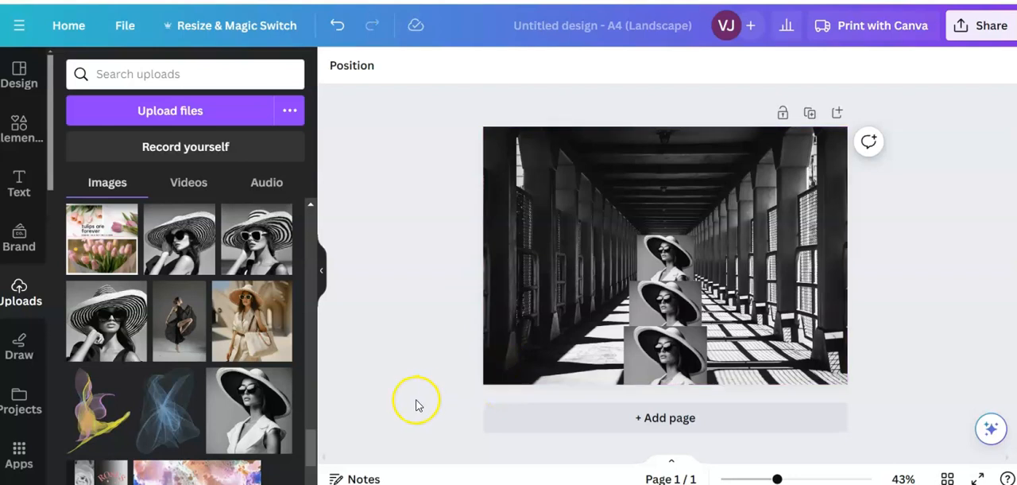
- Search the elements library for "tulips" in place of the black and white photos search
{"action": "left_click", "coordinate": [19, 128]}
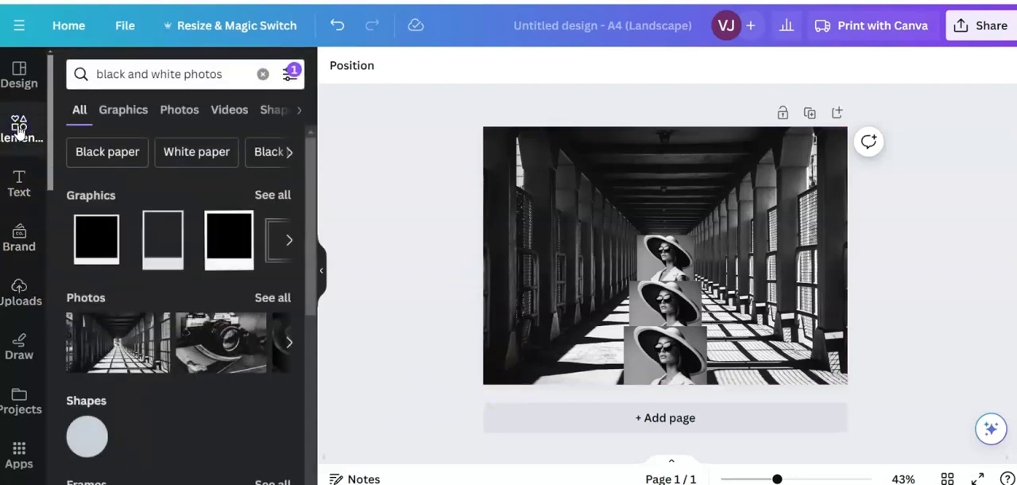
{"action": "left_click", "coordinate": [246, 74]}
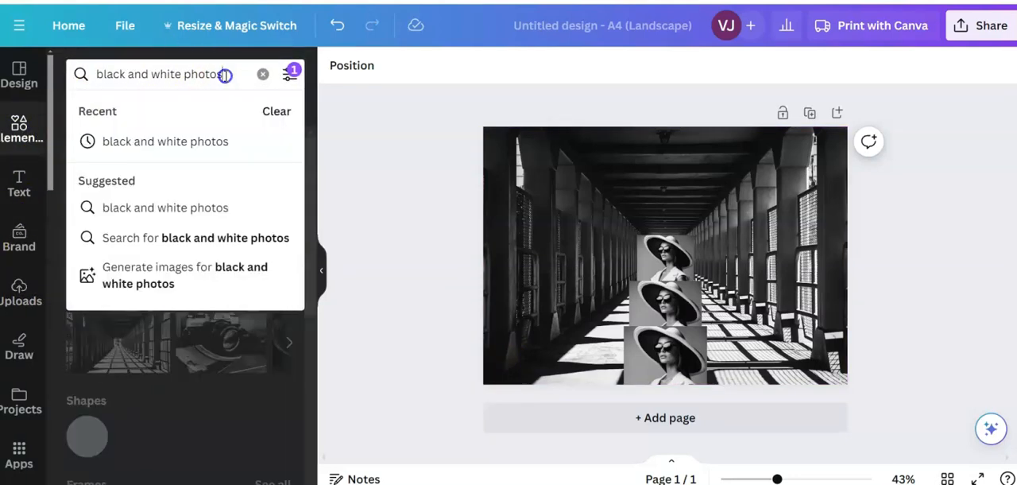
{"action": "left_click_drag", "start_coordinate": [226, 73], "coordinate": [62, 77]}
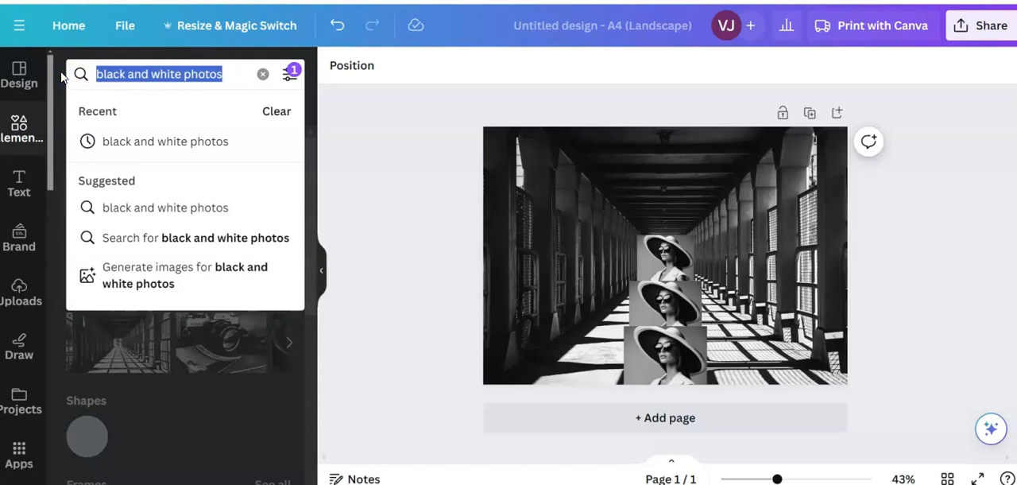
{"action": "type", "text": "ty"}
{"action": "key", "text": "BackSpace"}
{"action": "type", "text": "ulips"}
{"action": "key", "text": "Return"}
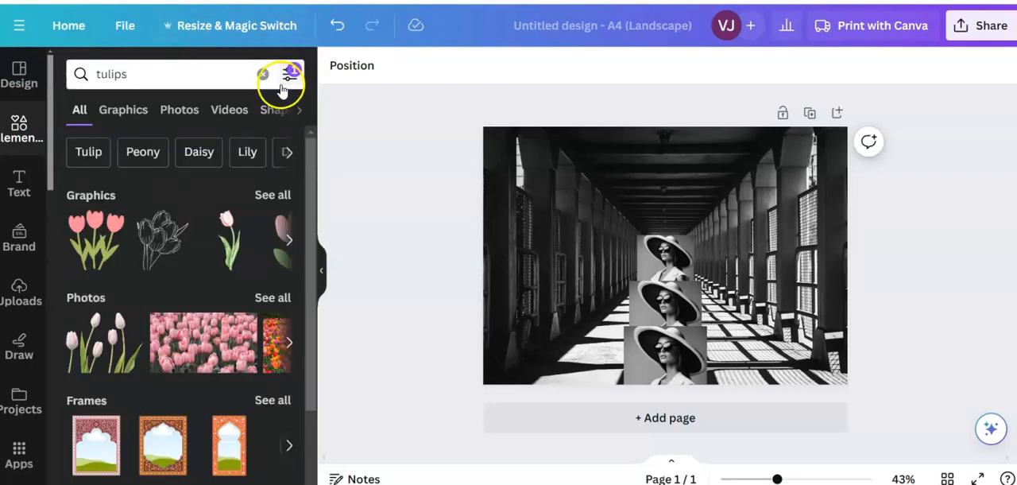
- Check the details of the "Five Tulips with Stems and Leaves" photo and add it to the page
{"action": "left_click", "coordinate": [127, 326]}
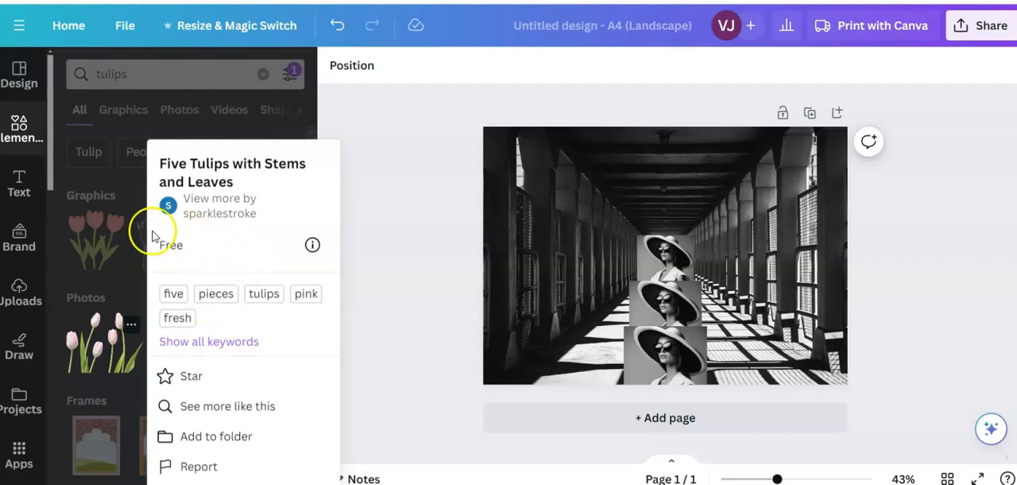
{"action": "left_click", "coordinate": [108, 340]}
{"action": "left_click", "coordinate": [108, 339]}
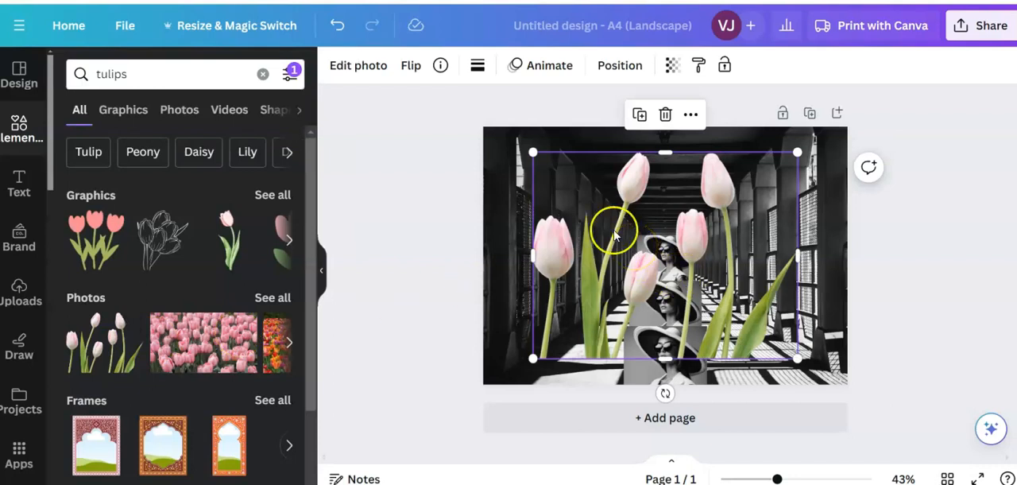
- Shrink the tulips photo, place it in the page's lower-right corner, and trim its left edge so it clears the photos of the woman
{"action": "left_click_drag", "start_coordinate": [535, 154], "coordinate": [642, 231]}
{"action": "left_click_drag", "start_coordinate": [723, 294], "coordinate": [764, 317]}
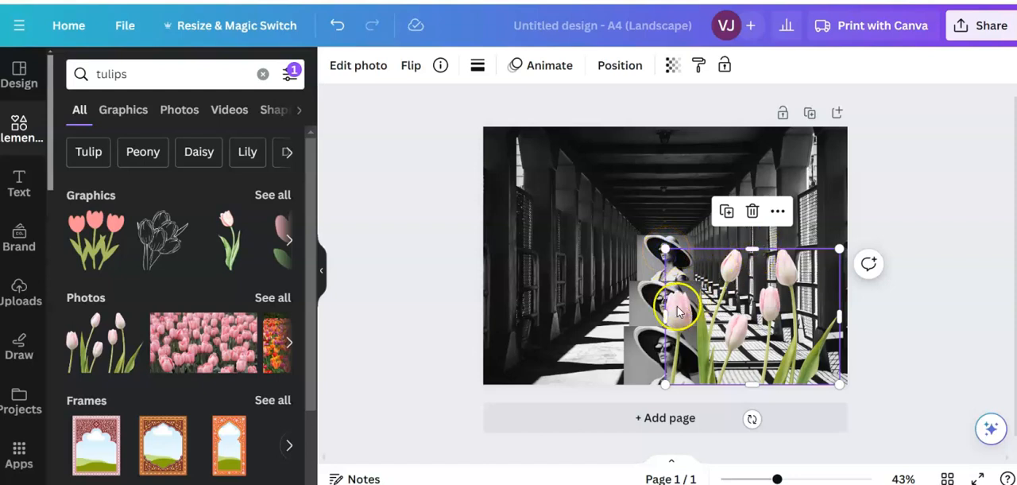
{"action": "left_click_drag", "start_coordinate": [665, 316], "coordinate": [692, 316]}
{"action": "left_click_drag", "start_coordinate": [765, 313], "coordinate": [764, 315]}
{"action": "mouse_move", "coordinate": [776, 248]}
{"action": "left_mouse_down"}
{"action": "mouse_move", "coordinate": [780, 216]}
{"action": "mouse_move", "coordinate": [786, 249]}
{"action": "left_mouse_up"}
{"action": "left_click", "coordinate": [417, 170]}
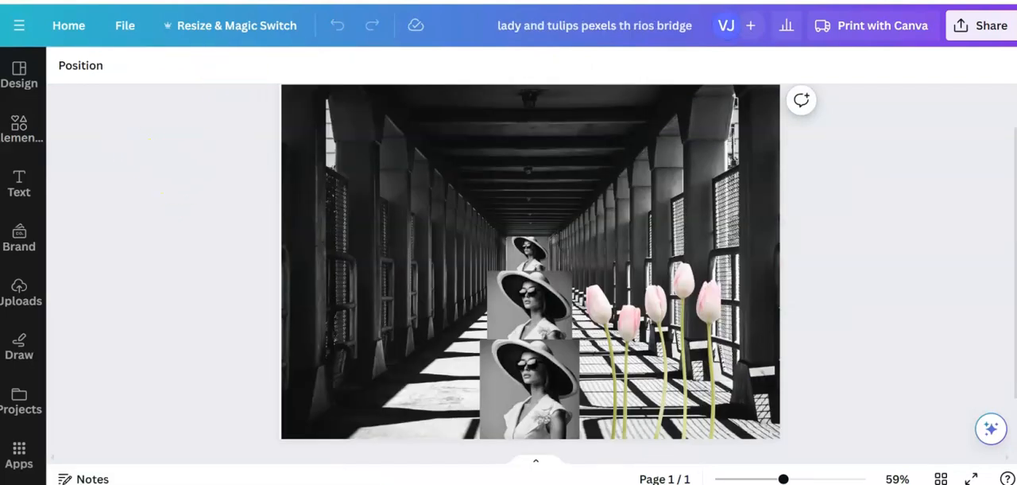
{"action": "left_click", "coordinate": [365, 0]}
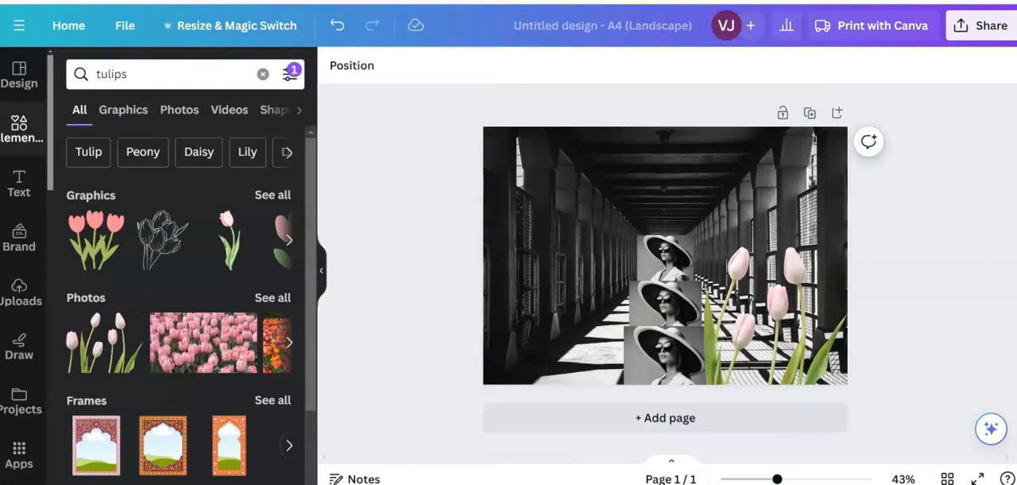
- Reduce the tulips photo a little more and shift it slightly inward along the page's bottom edge
{"action": "left_click", "coordinate": [762, 322]}
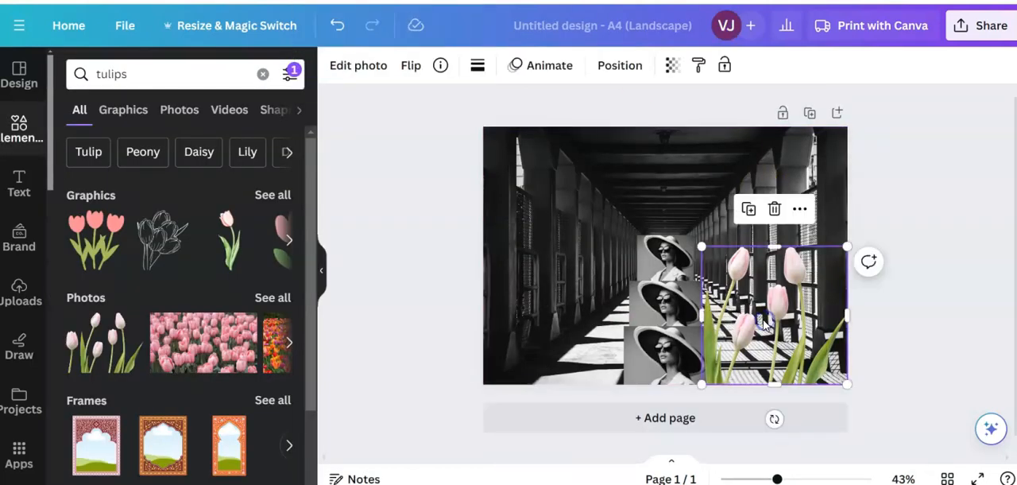
{"action": "left_click_drag", "start_coordinate": [702, 249], "coordinate": [719, 263]}
{"action": "left_click_drag", "start_coordinate": [812, 325], "coordinate": [805, 321]}
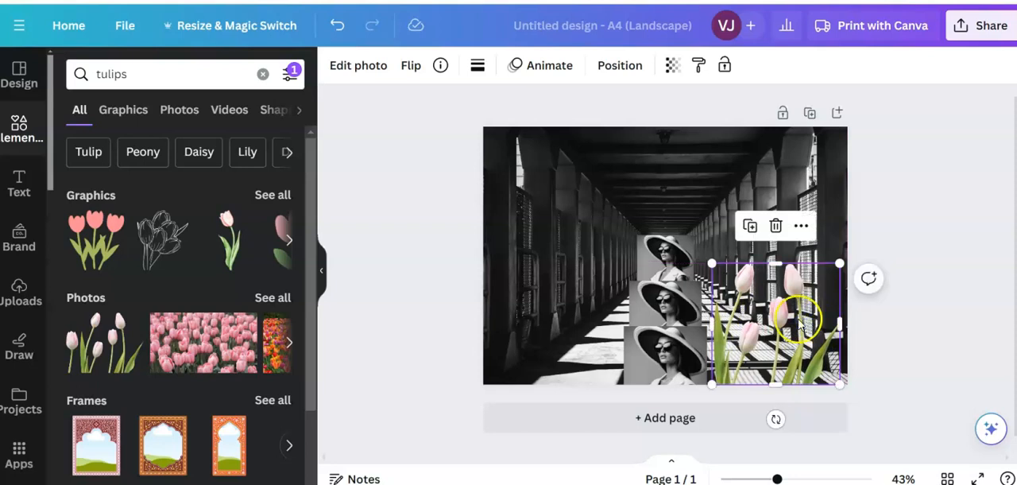
{"action": "left_click", "coordinate": [444, 265]}
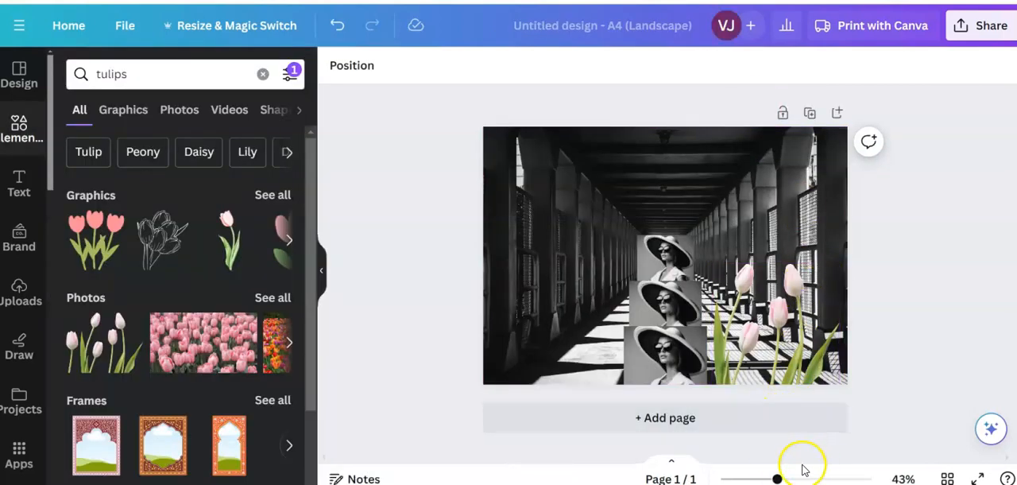
- Make the rearmost photo of the woman slightly smaller and narrower, centred at the end of the footbridge
{"action": "left_click_drag", "start_coordinate": [777, 478], "coordinate": [792, 478]}
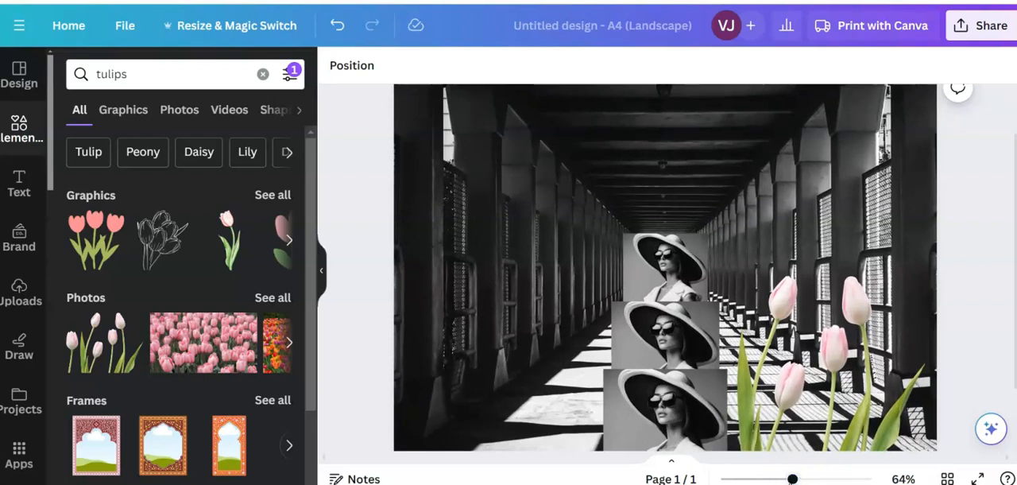
{"action": "left_click", "coordinate": [651, 257]}
{"action": "left_click_drag", "start_coordinate": [711, 234], "coordinate": [704, 243]}
{"action": "left_click_drag", "start_coordinate": [626, 280], "coordinate": [682, 276]}
{"action": "right_click", "coordinate": [685, 282]}
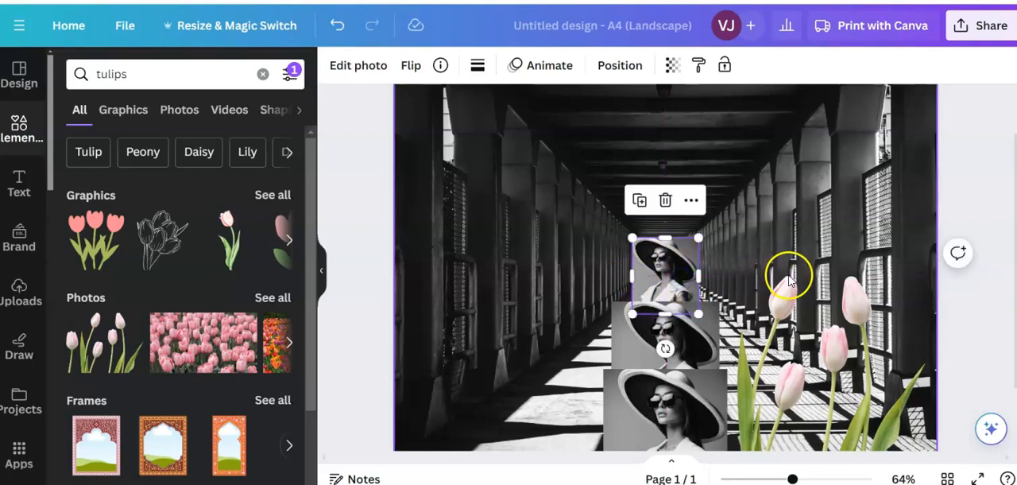
{"action": "left_click", "coordinate": [839, 200]}
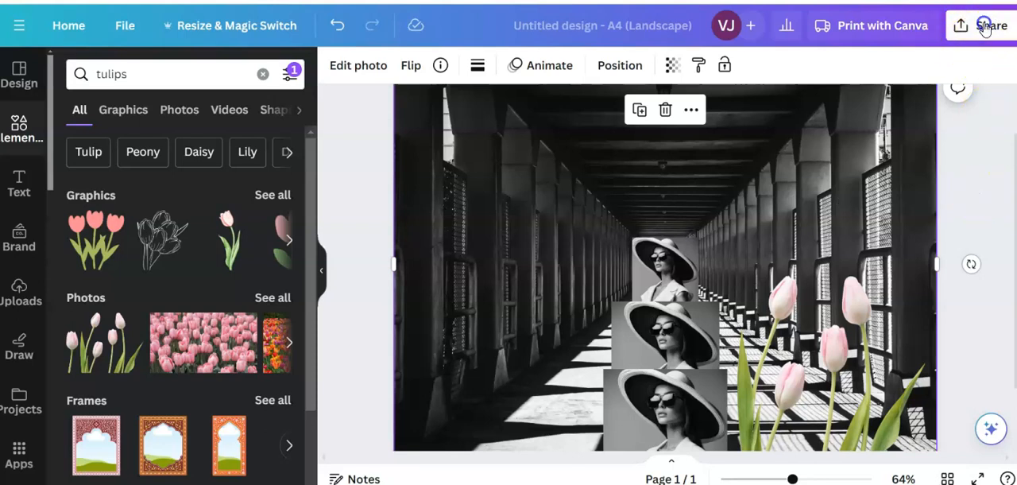
- Open the design's download settings and look through the available file types, including JPG
{"action": "left_click", "coordinate": [983, 27]}
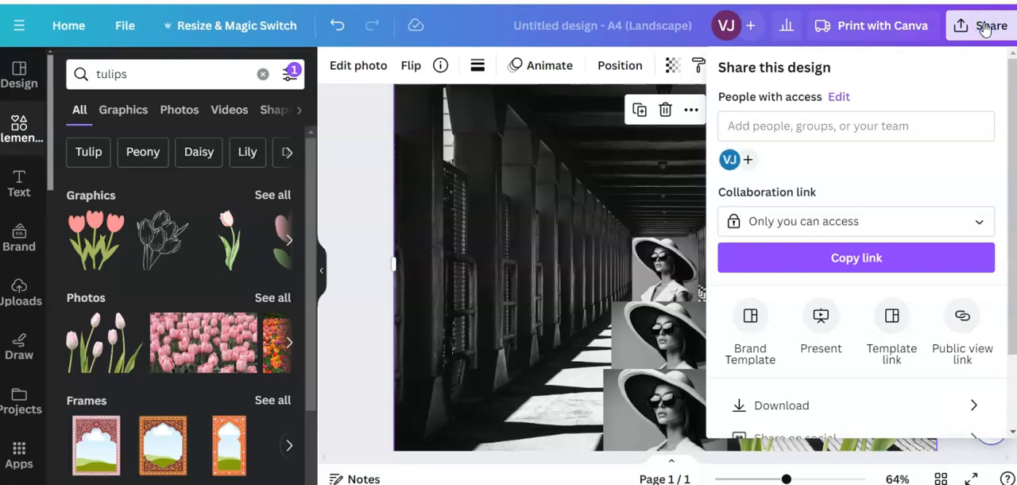
{"action": "left_click", "coordinate": [778, 407]}
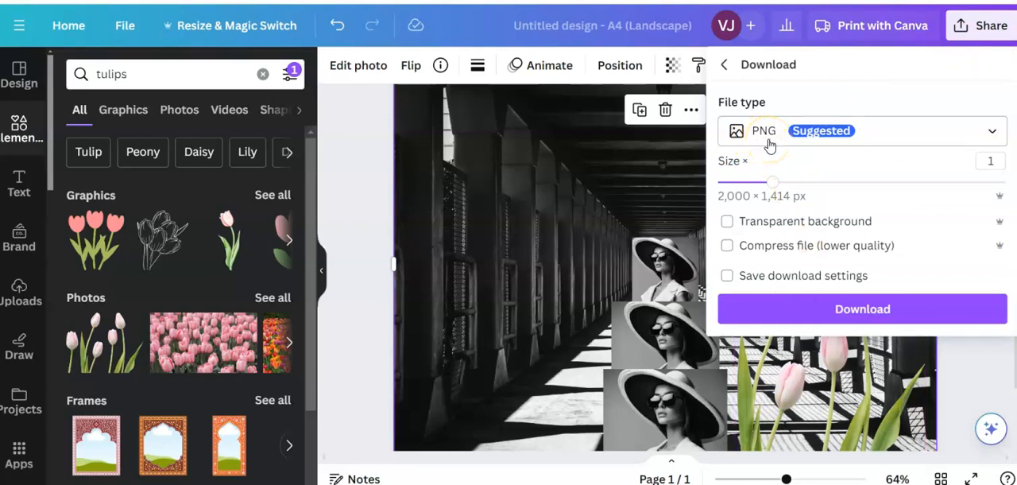
{"action": "left_click", "coordinate": [993, 134]}
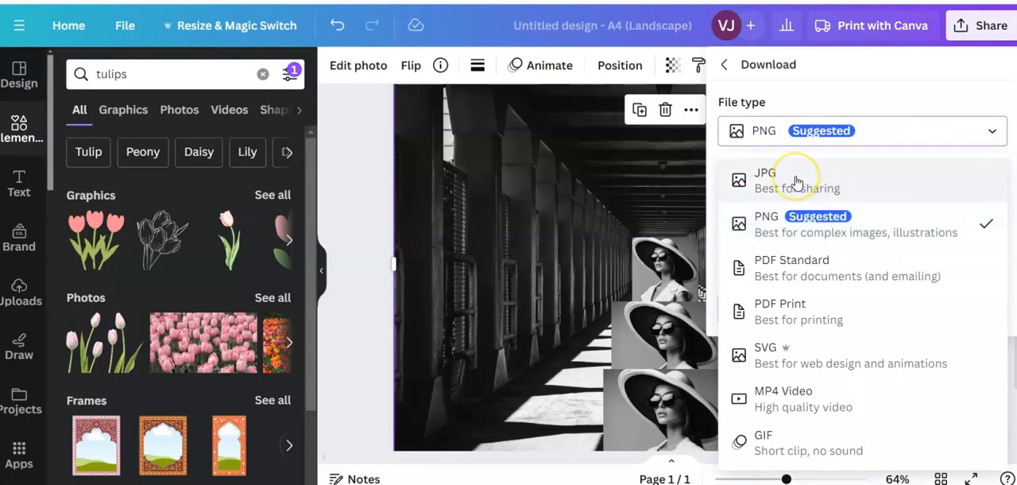
{"action": "left_click", "coordinate": [364, 243]}
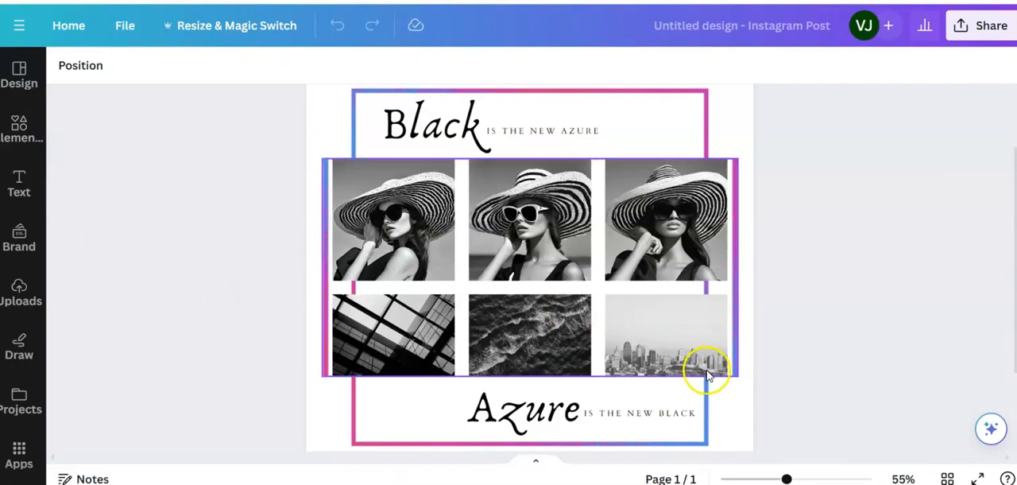
- Create a new blank Instagram Post (Square) design from the home page
{"action": "left_click_drag", "start_coordinate": [785, 479], "coordinate": [777, 479]}
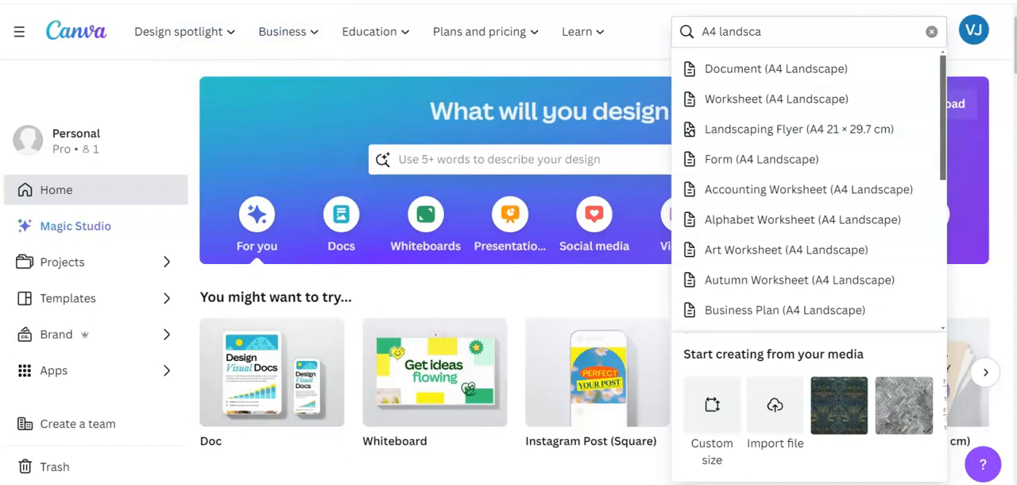
{"action": "left_click", "coordinate": [306, 61]}
{"action": "left_click", "coordinate": [879, 32]}
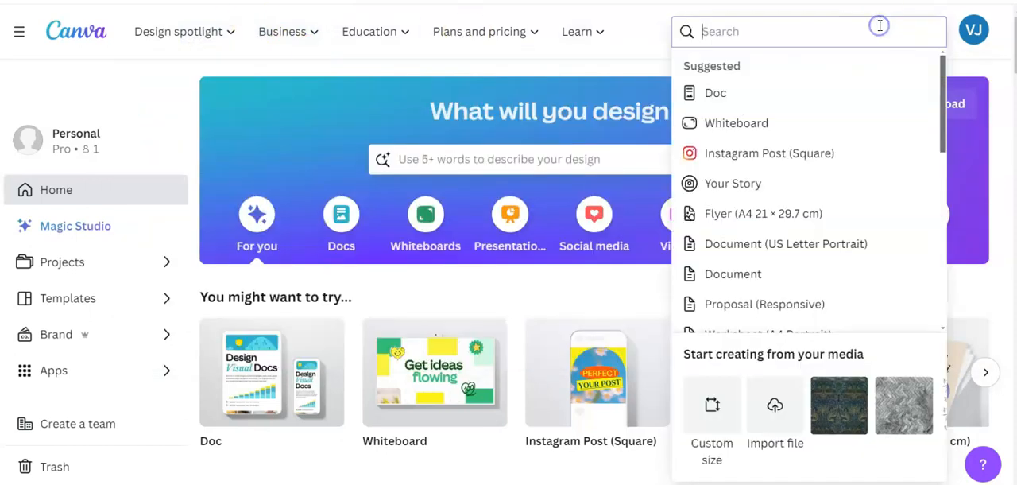
{"action": "left_click", "coordinate": [783, 152]}
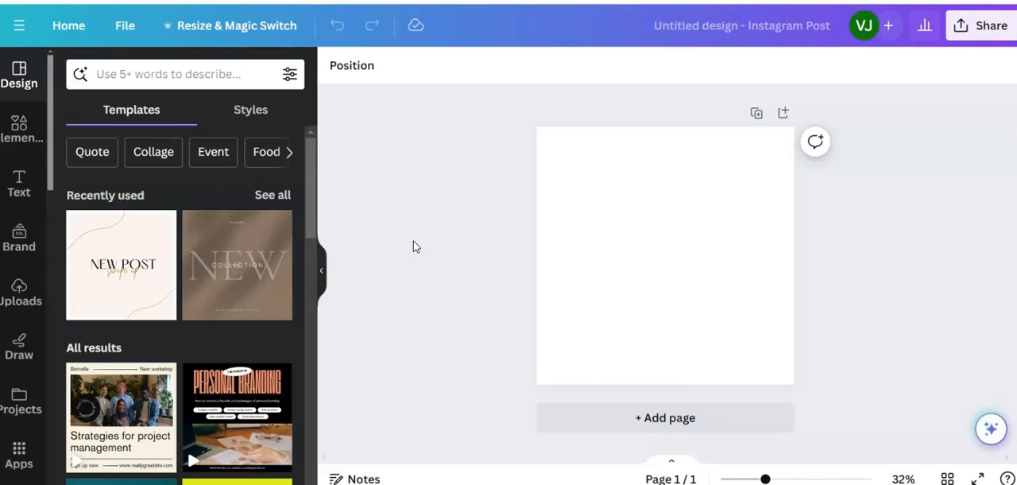
- Add the uploaded black and white photo of the woman facing forward in a striped hat, small, on the page's left half
{"action": "left_click", "coordinate": [24, 289]}
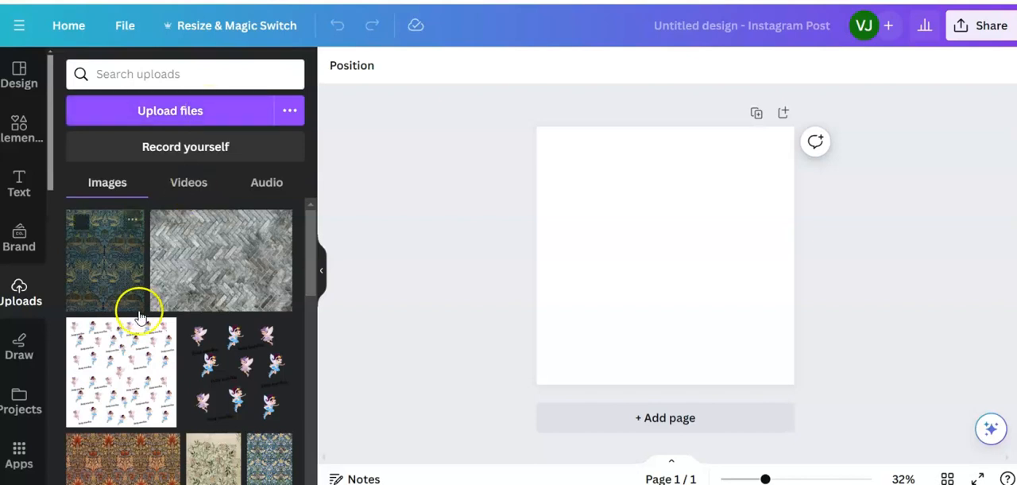
{"action": "scroll", "coordinate": [150, 326], "scroll_direction": "down", "scroll_amount": 10}
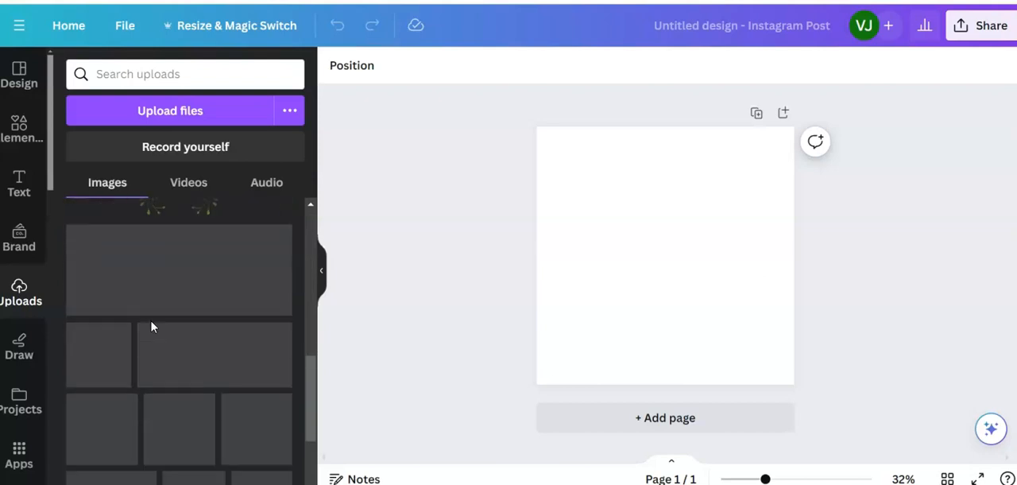
{"action": "scroll", "coordinate": [151, 326], "scroll_direction": "down", "scroll_amount": 5}
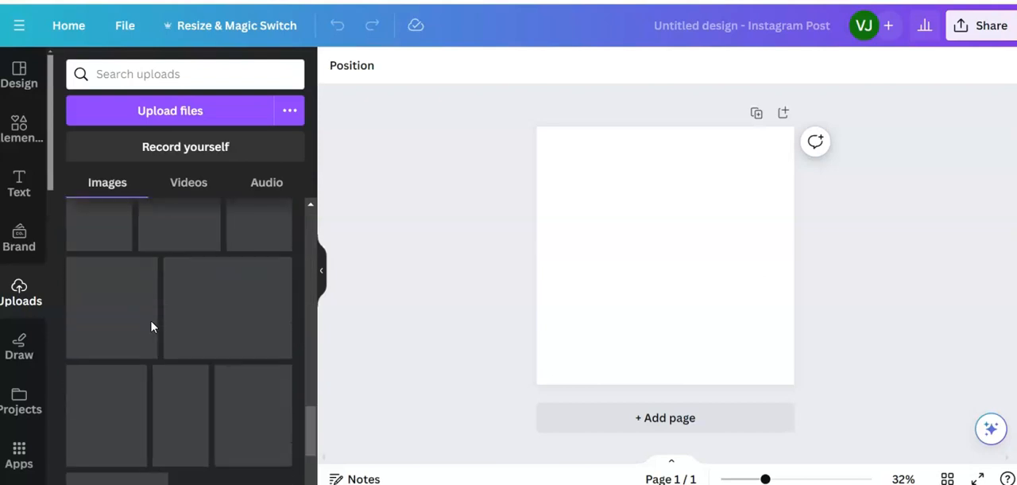
{"action": "scroll", "coordinate": [151, 325], "scroll_direction": "down", "scroll_amount": 5}
{"action": "scroll", "coordinate": [151, 326], "scroll_direction": "down", "scroll_amount": 3}
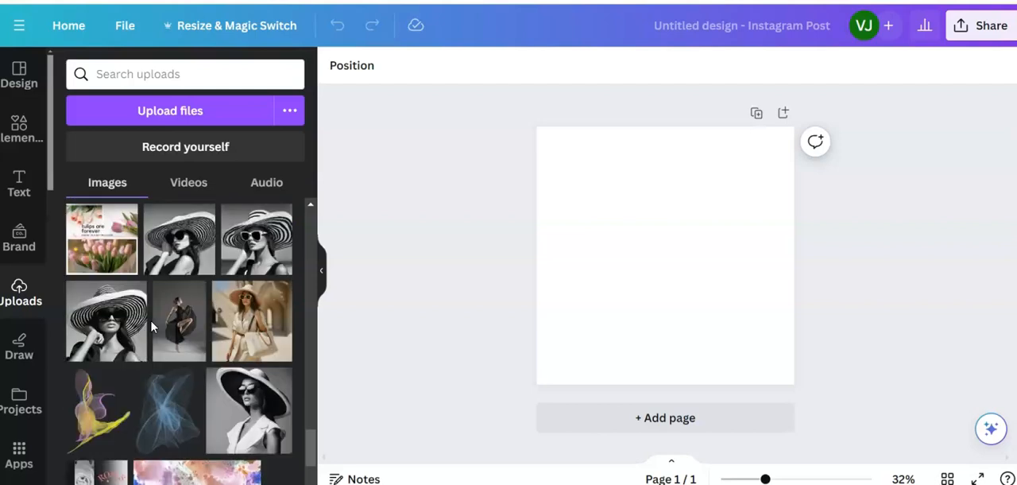
{"action": "left_click", "coordinate": [103, 330]}
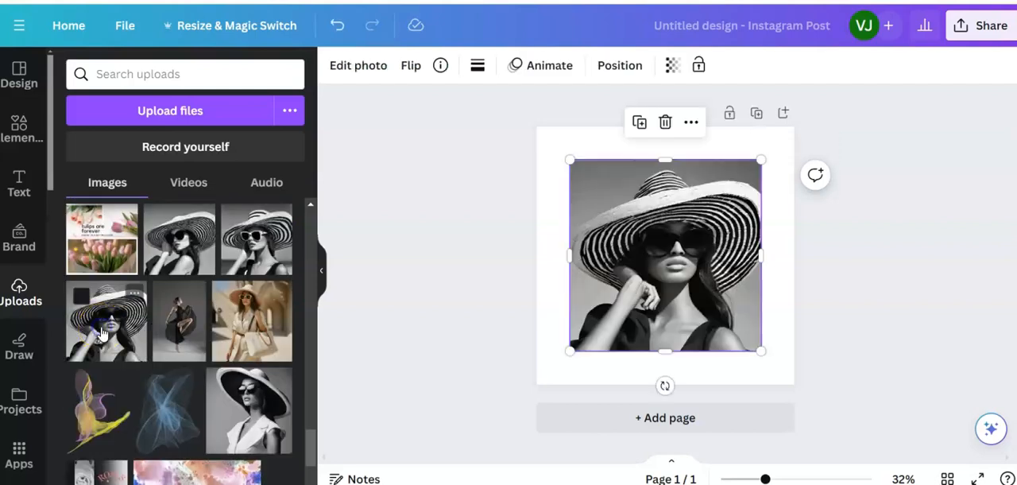
{"action": "left_click_drag", "start_coordinate": [761, 350], "coordinate": [647, 235]}
{"action": "left_click_drag", "start_coordinate": [618, 201], "coordinate": [619, 253]}
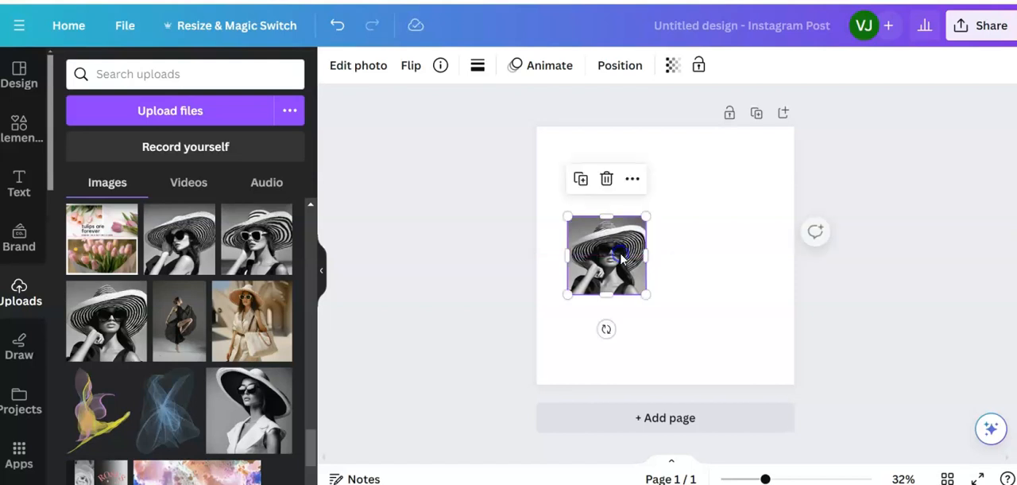
- Add the uploaded striped-hat photo with the woman's face turned sideways in dark sunglasses, scaled to match and aligned beside the first photo
{"action": "left_click", "coordinate": [182, 238]}
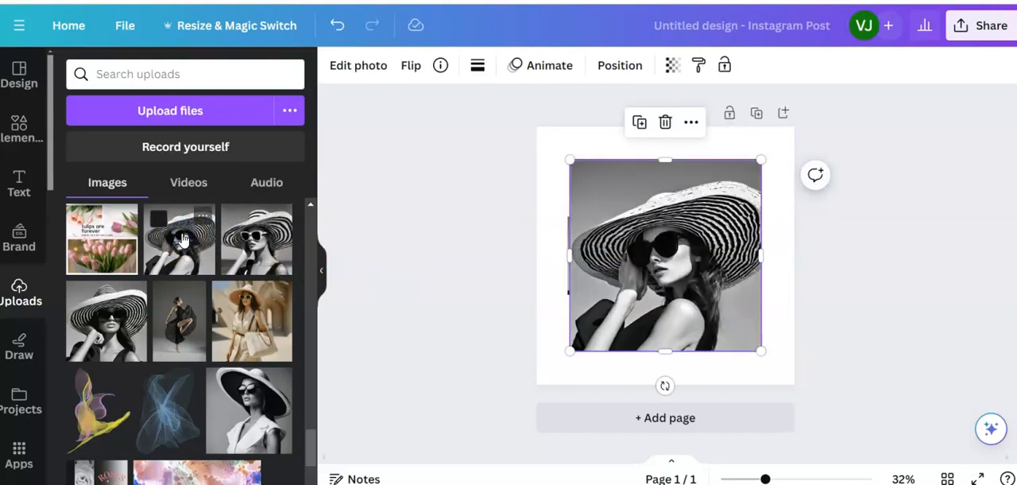
{"action": "left_click_drag", "start_coordinate": [569, 160], "coordinate": [675, 263]}
{"action": "left_click_drag", "start_coordinate": [722, 311], "coordinate": [704, 268]}
{"action": "left_click_drag", "start_coordinate": [744, 302], "coordinate": [737, 296]}
{"action": "left_click", "coordinate": [620, 325]}
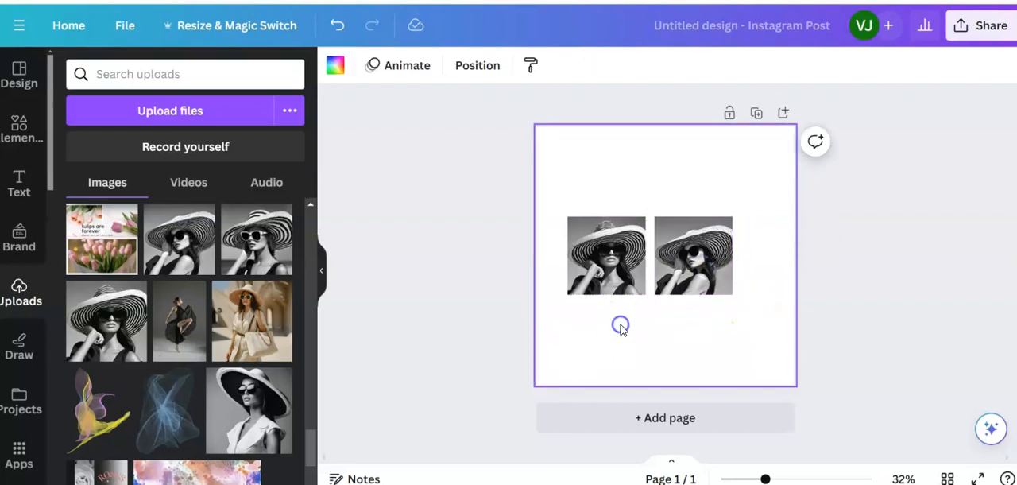
- Shift both striped-hat photos left along the page's horizontal centre line to free space for a third
{"action": "left_click_drag", "start_coordinate": [607, 254], "coordinate": [610, 251]}
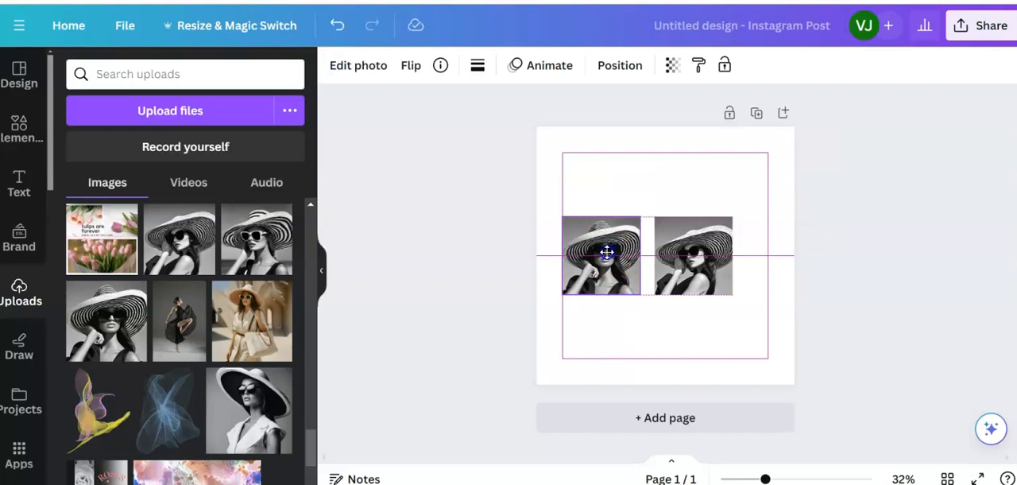
{"action": "left_click_drag", "start_coordinate": [604, 255], "coordinate": [604, 254]}
{"action": "left_click", "coordinate": [688, 244]}
{"action": "left_click_drag", "start_coordinate": [700, 249], "coordinate": [688, 249]}
- Add the uploaded striped-hat photo with white-framed sunglasses, scaled down and placed at the right end of the row
{"action": "left_click", "coordinate": [246, 229]}
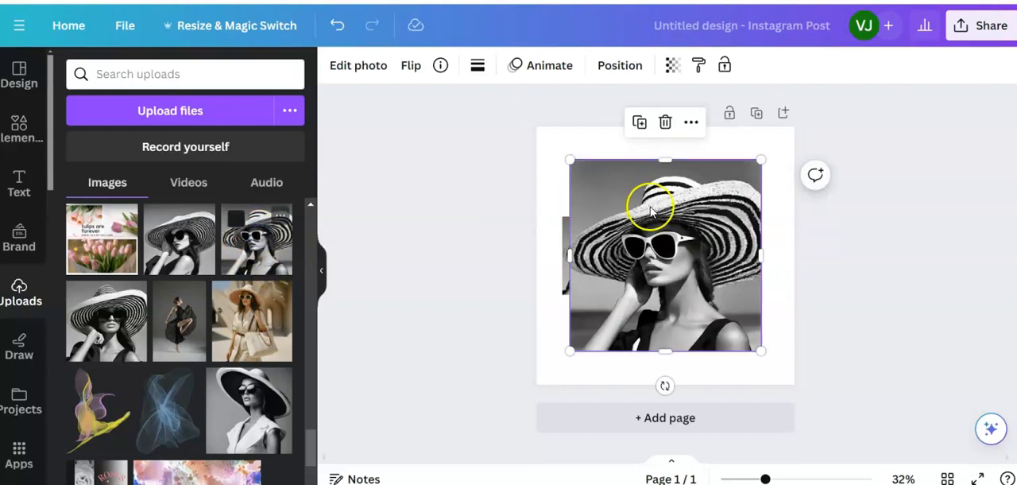
{"action": "left_click_drag", "start_coordinate": [571, 160], "coordinate": [686, 276]}
{"action": "left_click_drag", "start_coordinate": [712, 344], "coordinate": [763, 278]}
{"action": "left_click_drag", "start_coordinate": [731, 221], "coordinate": [728, 220]}
- Spread the three striped-hat photos leftward so they sit side by side across the page without overlapping
{"action": "left_click", "coordinate": [588, 262]}
{"action": "left_click_drag", "start_coordinate": [598, 266], "coordinate": [583, 267]}
{"action": "left_click", "coordinate": [686, 272]}
{"action": "left_click_drag", "start_coordinate": [684, 266], "coordinate": [670, 266]}
{"action": "left_click", "coordinate": [741, 271]}
{"action": "left_click_drag", "start_coordinate": [740, 271], "coordinate": [728, 270]}
- Shrink each of the three striped-hat photos to the same smaller size, keeping their bottom edges aligned
{"action": "left_click", "coordinate": [585, 252]}
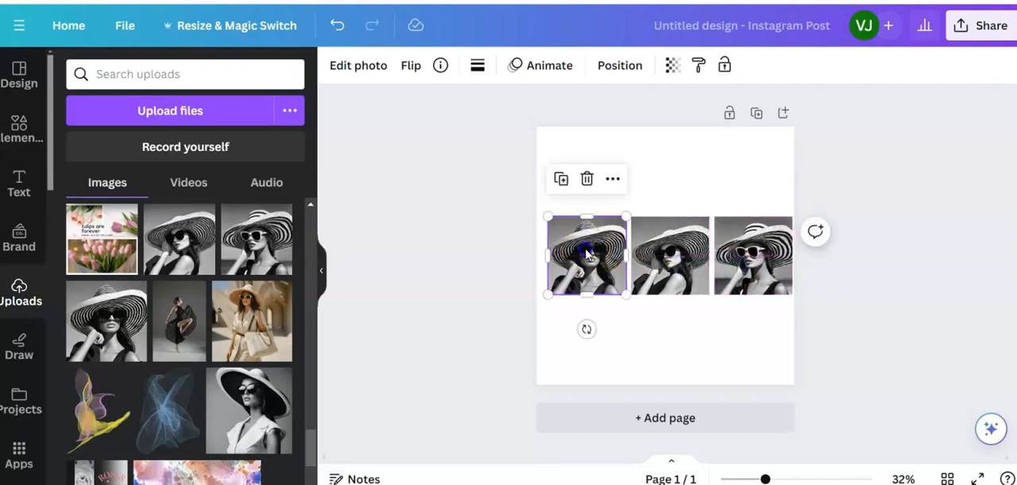
{"action": "left_click_drag", "start_coordinate": [547, 215], "coordinate": [564, 227]}
{"action": "left_click", "coordinate": [635, 216]}
{"action": "left_click_drag", "start_coordinate": [633, 217], "coordinate": [644, 231]}
{"action": "left_click", "coordinate": [749, 261]}
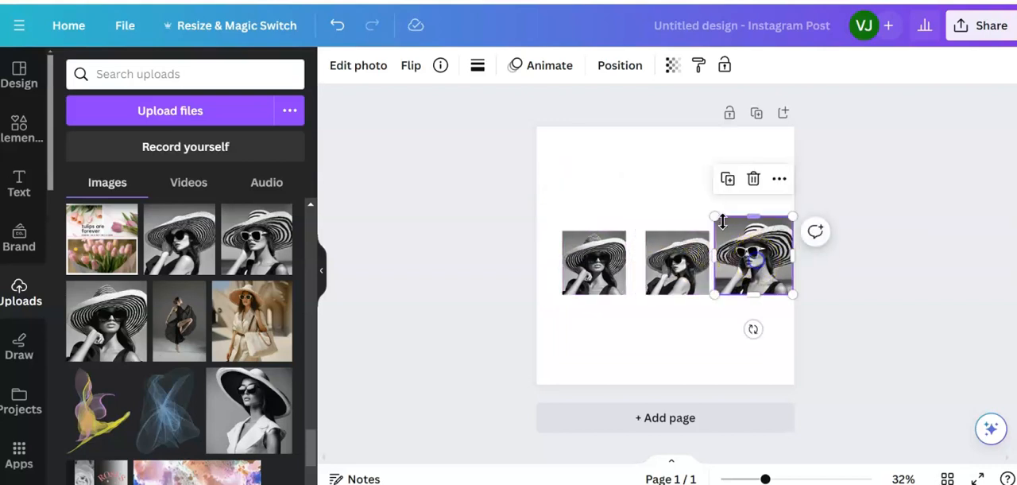
{"action": "left_click_drag", "start_coordinate": [715, 217], "coordinate": [729, 232]}
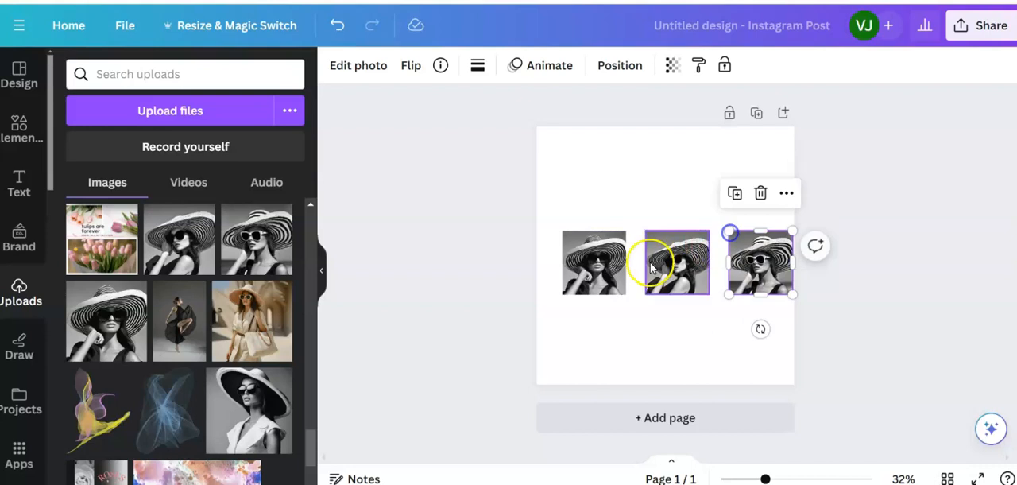
- Raise the three photos slightly above the page's middle and line them up in an evenly spaced row
{"action": "left_click_drag", "start_coordinate": [676, 267], "coordinate": [673, 268]}
{"action": "left_click", "coordinate": [593, 263]}
{"action": "left_click_drag", "start_coordinate": [593, 263], "coordinate": [598, 242]}
{"action": "left_click_drag", "start_coordinate": [666, 274], "coordinate": [666, 255]}
{"action": "left_click_drag", "start_coordinate": [759, 284], "coordinate": [746, 263]}
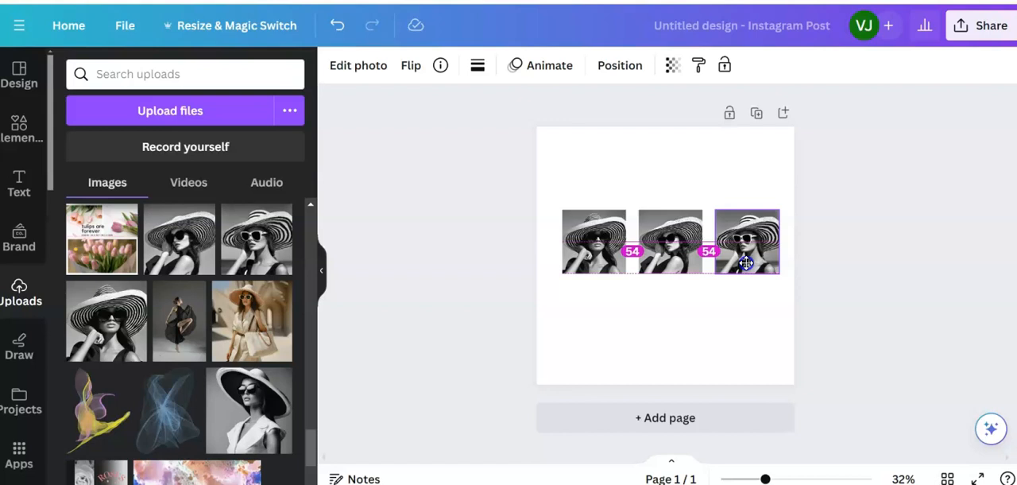
{"action": "left_click_drag", "start_coordinate": [746, 263], "coordinate": [746, 263]}
- Widen the gaps in the row by shifting the first and middle photos left, keeping the spacing equal
{"action": "left_click", "coordinate": [592, 249]}
{"action": "left_click_drag", "start_coordinate": [594, 251], "coordinate": [587, 247]}
{"action": "left_click_drag", "start_coordinate": [675, 263], "coordinate": [673, 262]}
{"action": "left_click", "coordinate": [747, 252]}
{"action": "left_click_drag", "start_coordinate": [748, 257], "coordinate": [746, 264]}
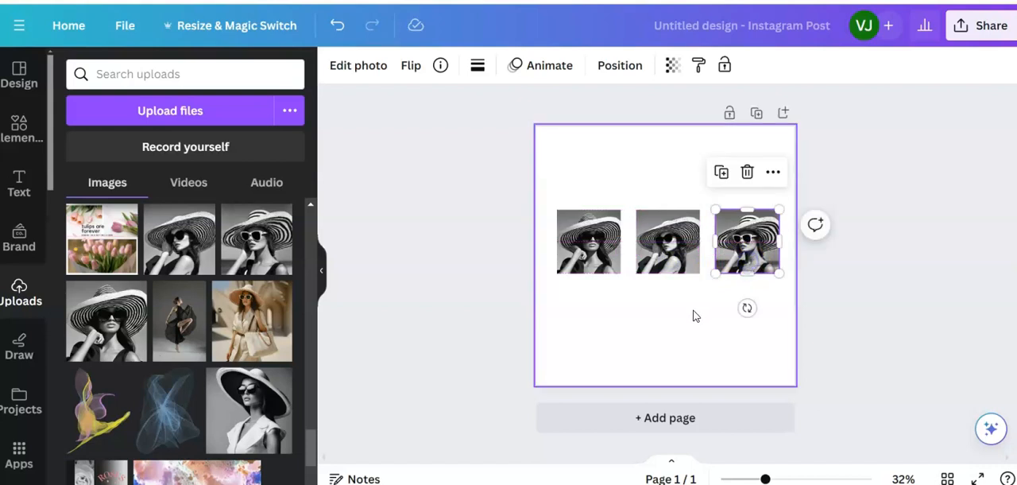
- Group the three striped-hat photos and centre the group horizontally on the page
{"action": "left_click", "coordinate": [692, 313]}
{"action": "left_click_drag", "start_coordinate": [543, 254], "coordinate": [793, 326]}
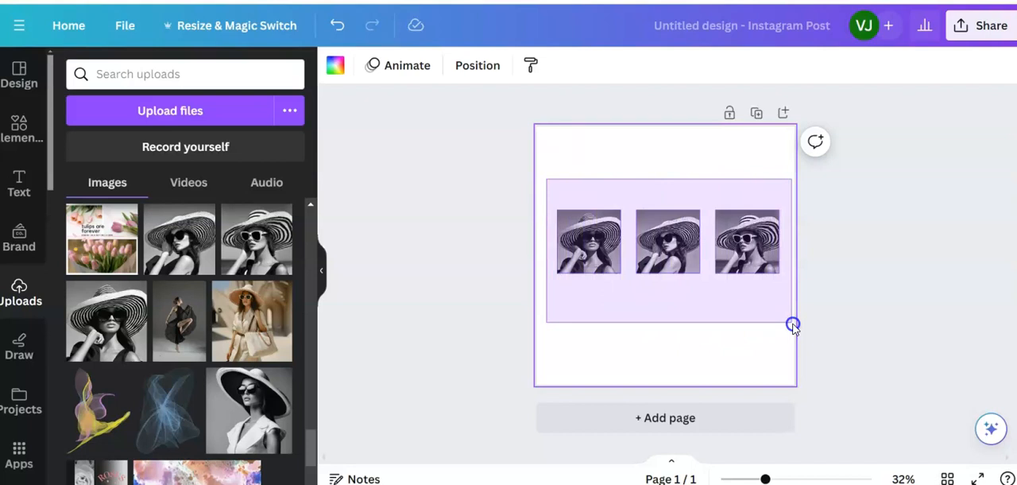
{"action": "left_click_drag", "start_coordinate": [792, 326], "coordinate": [792, 326]}
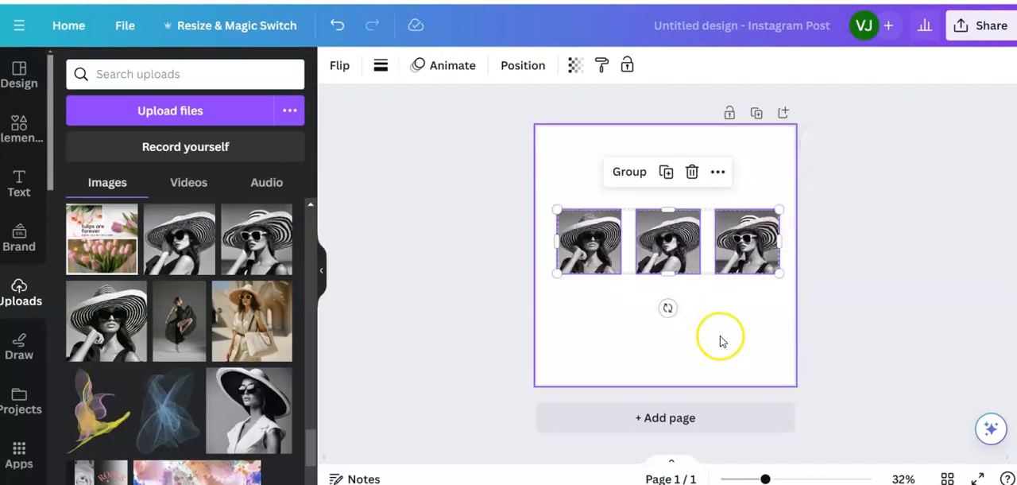
{"action": "left_click", "coordinate": [628, 172]}
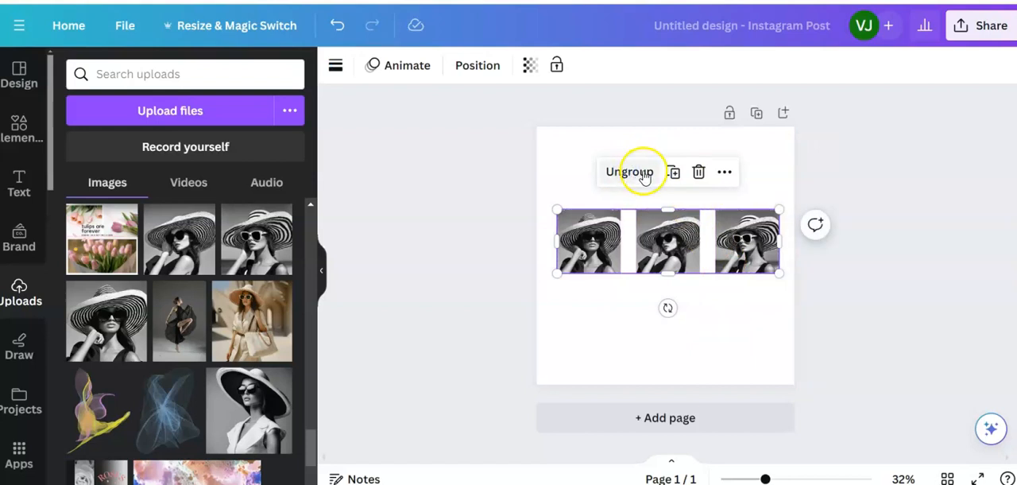
{"action": "left_click_drag", "start_coordinate": [687, 249], "coordinate": [681, 244]}
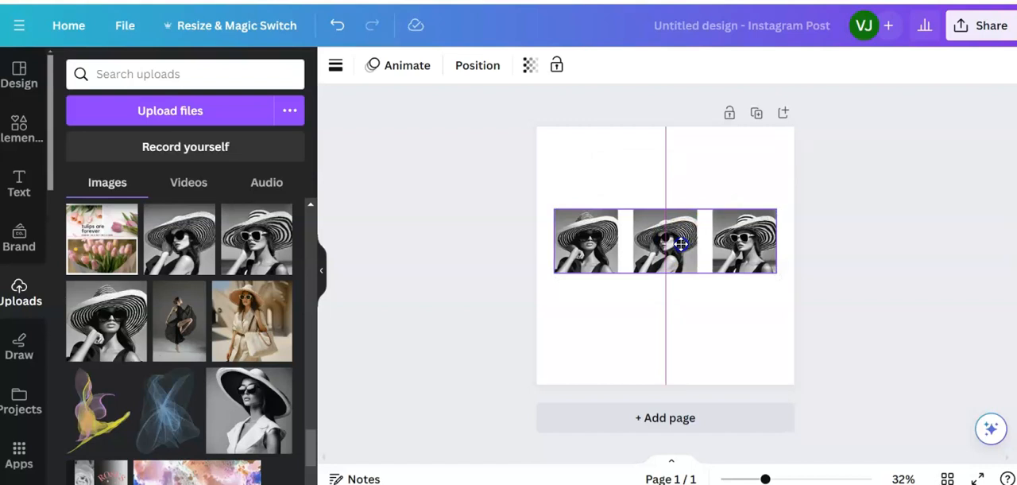
- Raise the grouped row of striped-hat photos slightly, keeping it centred horizontally, and ungroup the photos
{"action": "left_click_drag", "start_coordinate": [680, 243], "coordinate": [681, 245]}
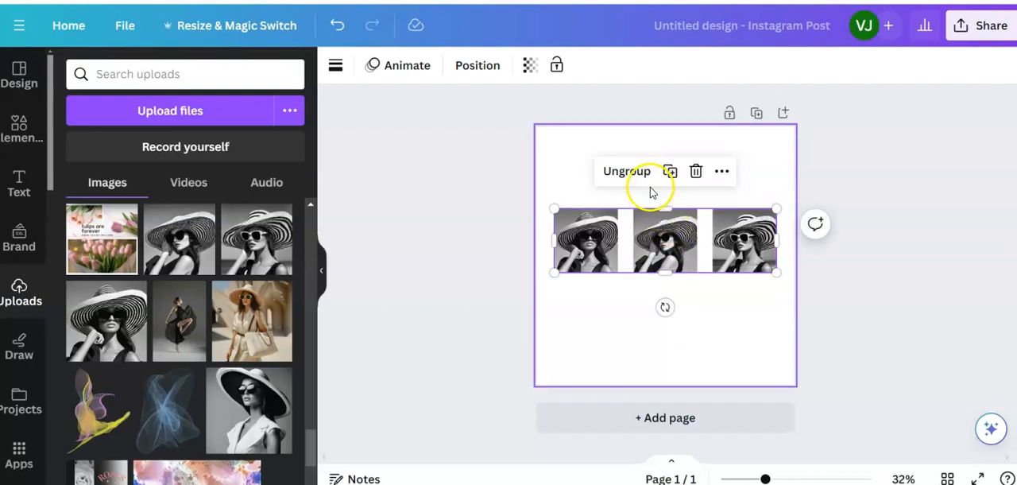
{"action": "left_click_drag", "start_coordinate": [663, 233], "coordinate": [666, 225]}
{"action": "left_click", "coordinate": [722, 302]}
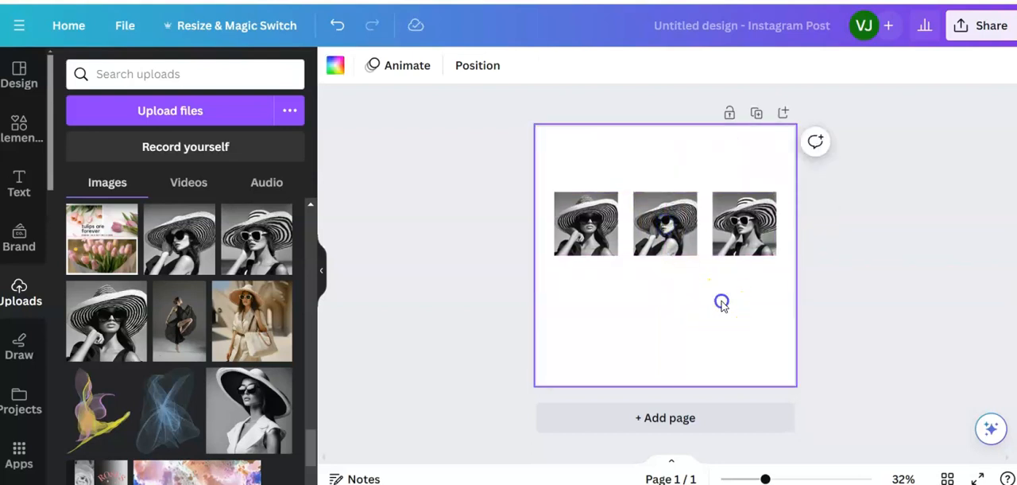
{"action": "left_click", "coordinate": [663, 236]}
{"action": "left_click", "coordinate": [609, 201]}
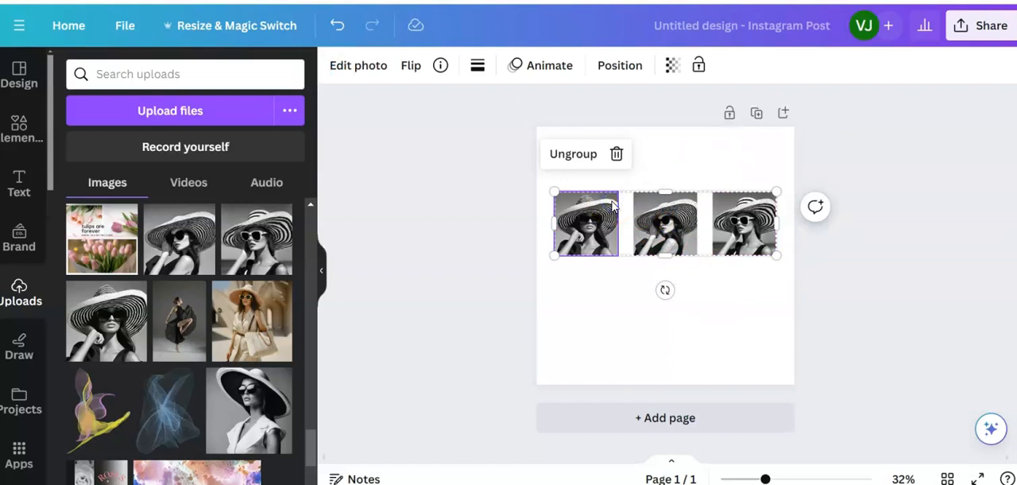
{"action": "left_click", "coordinate": [579, 159]}
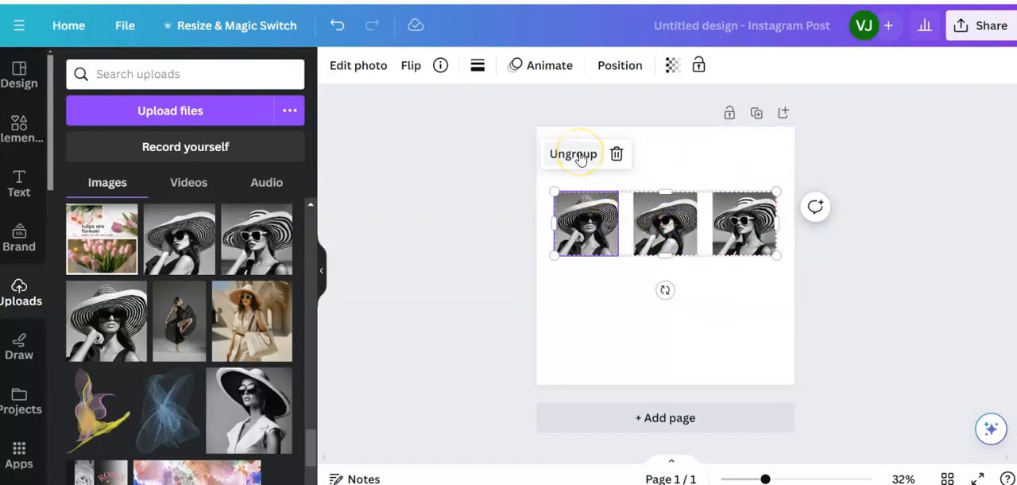
{"action": "left_click", "coordinate": [587, 291]}
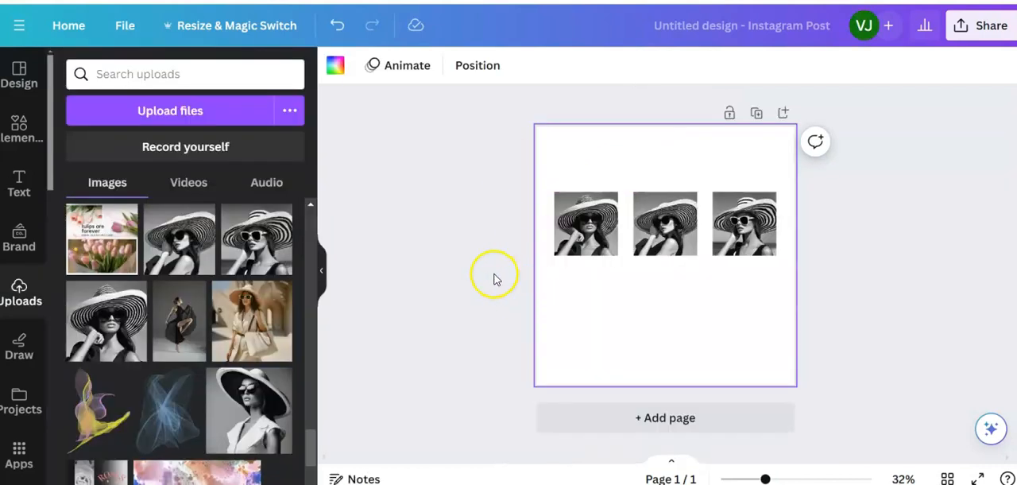
- Search the elements library for "black and white aesthetic"
{"action": "left_click", "coordinate": [19, 127]}
{"action": "left_click", "coordinate": [134, 73]}
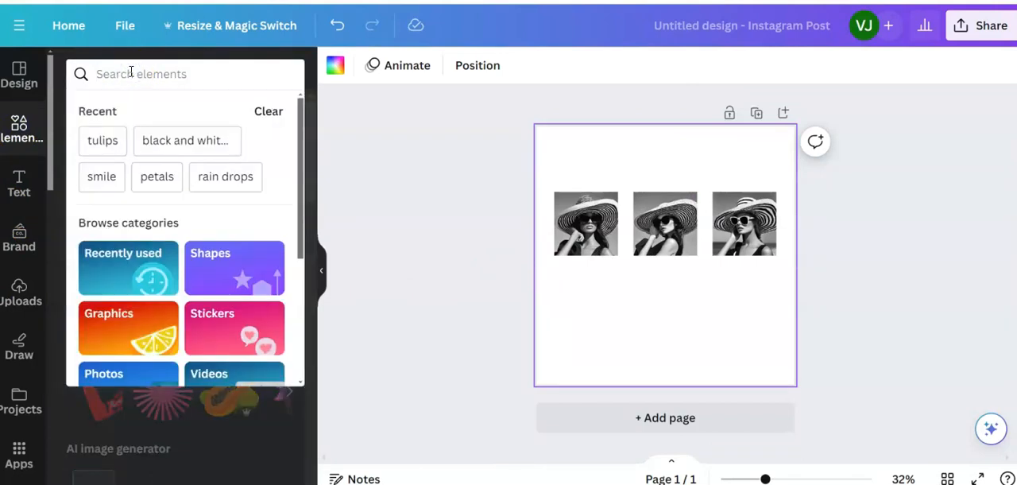
{"action": "type", "text": "black "}
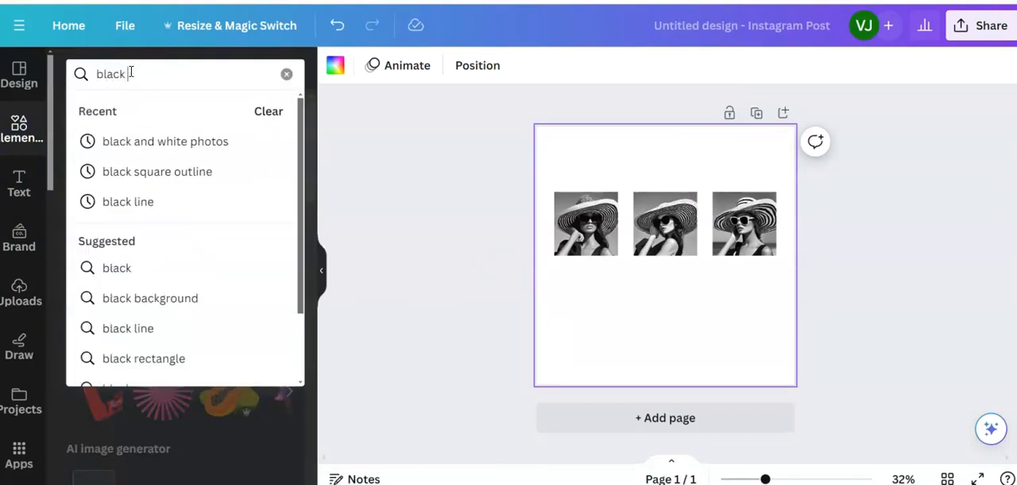
{"action": "type", "text": "and white"}
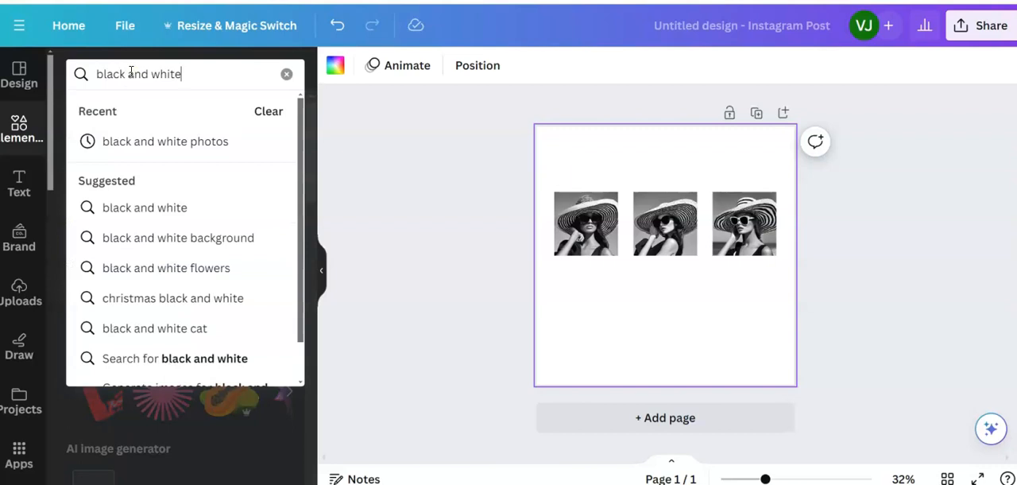
{"action": "type", "text": " aes"}
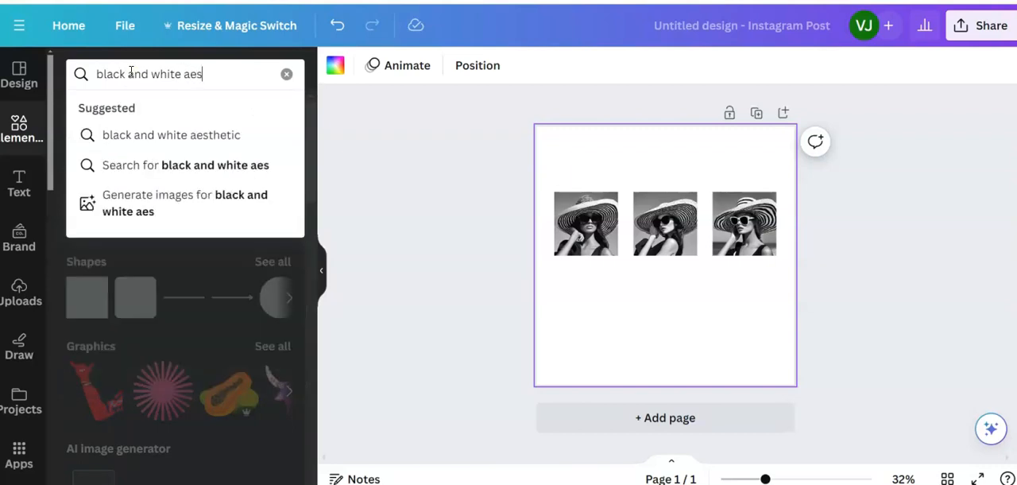
{"action": "type", "text": "thetic"}
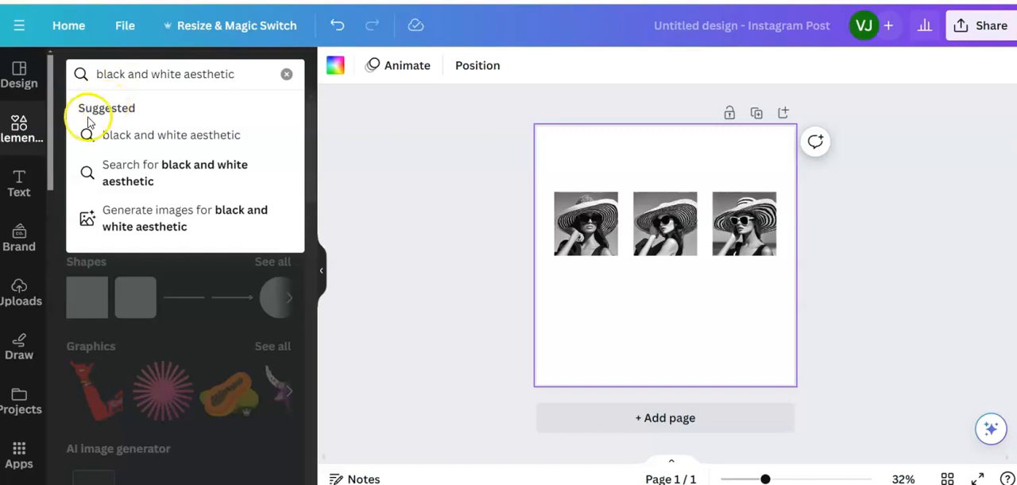
{"action": "left_click", "coordinate": [137, 137]}
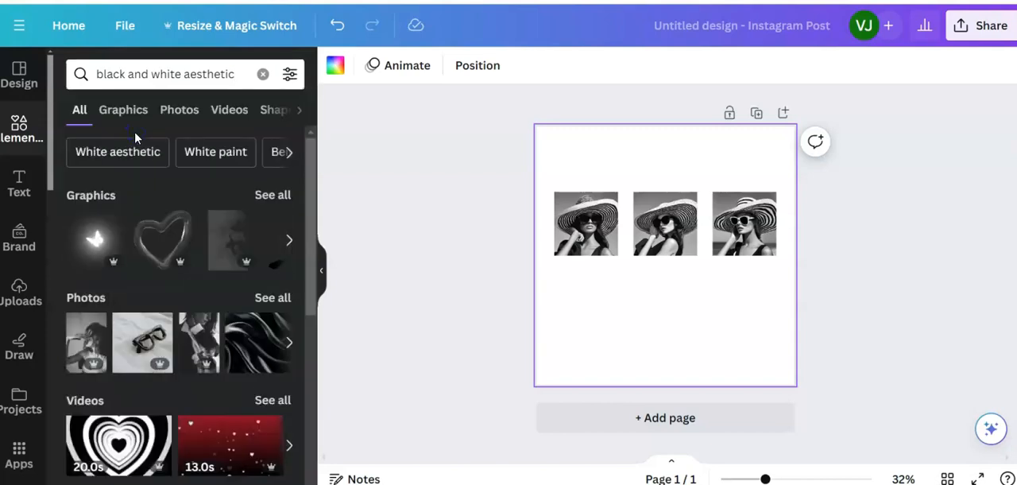
- Filter the search results to free items and show all the matching photos
{"action": "left_click", "coordinate": [289, 73]}
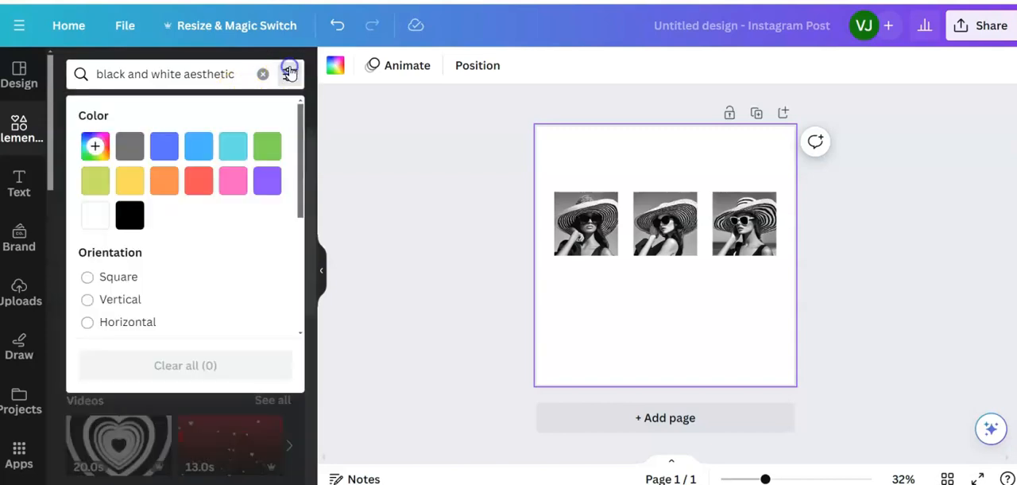
{"action": "left_click", "coordinate": [87, 224]}
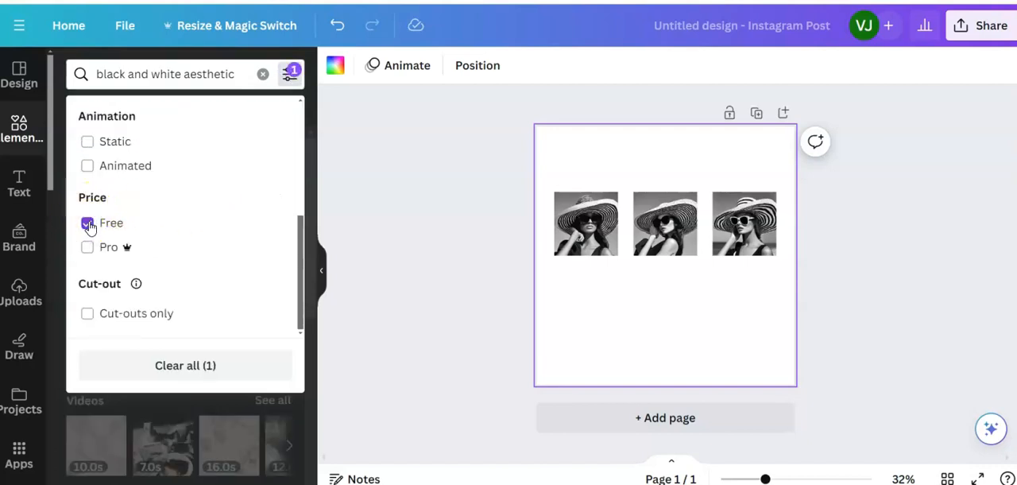
{"action": "left_click", "coordinate": [175, 408]}
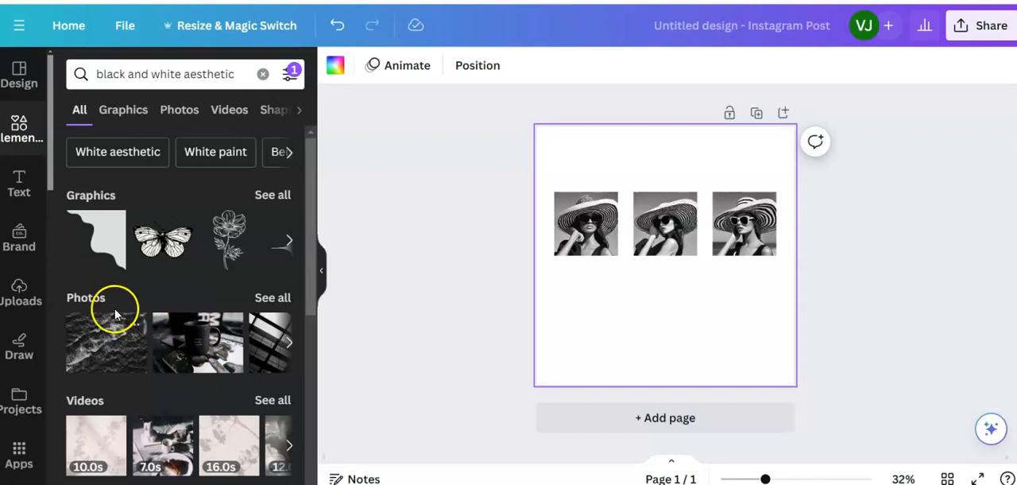
{"action": "left_click", "coordinate": [269, 298]}
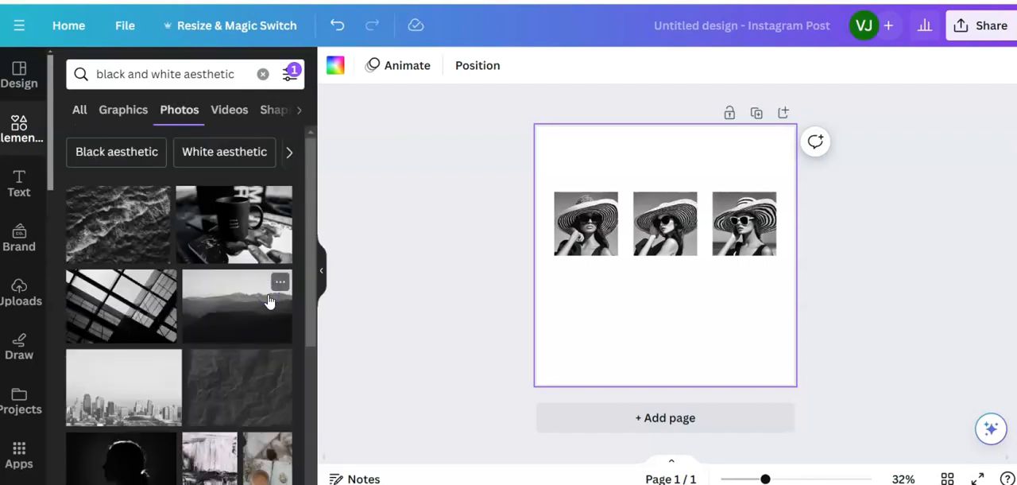
- Add the slanted window-grid photo, shrink it to roughly the hat photos' width, and place it below the first one, left edges aligned
{"action": "left_click", "coordinate": [139, 324]}
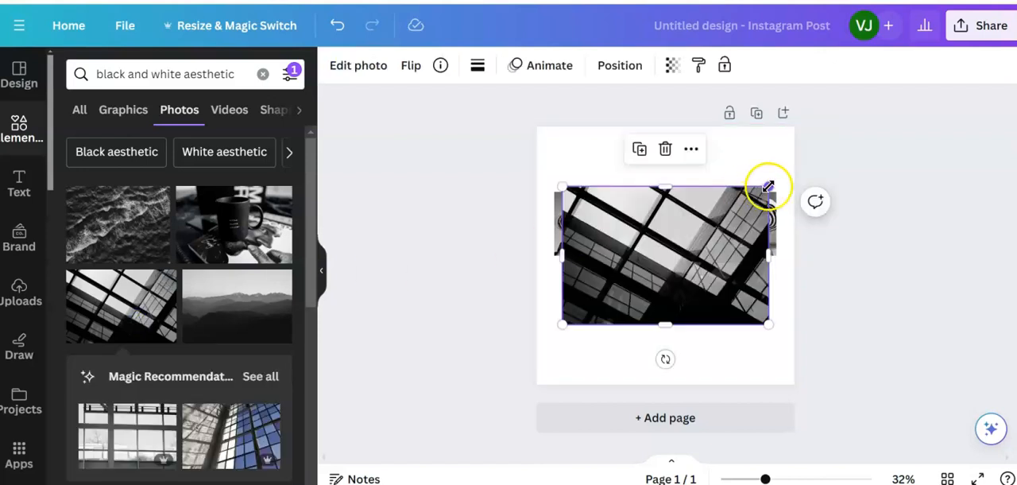
{"action": "left_click_drag", "start_coordinate": [767, 186], "coordinate": [675, 302]}
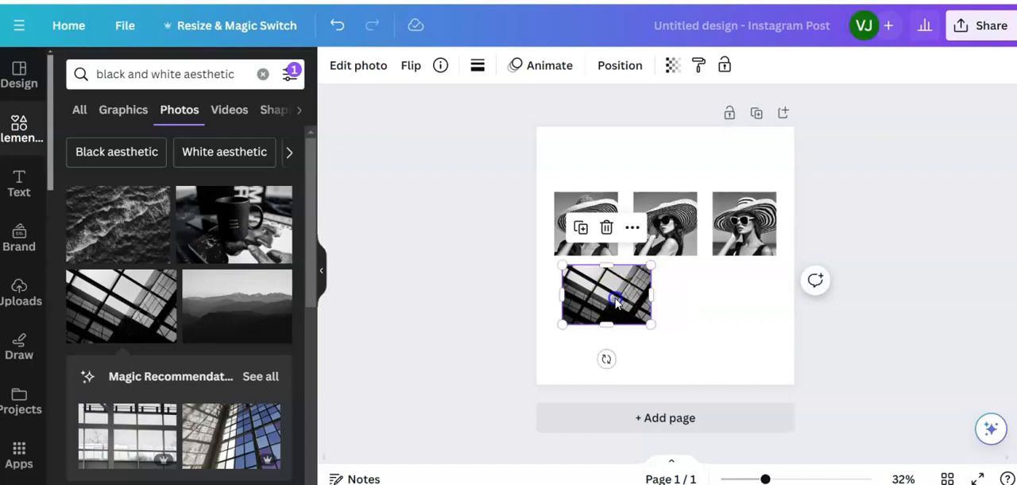
{"action": "left_click_drag", "start_coordinate": [612, 301], "coordinate": [611, 299]}
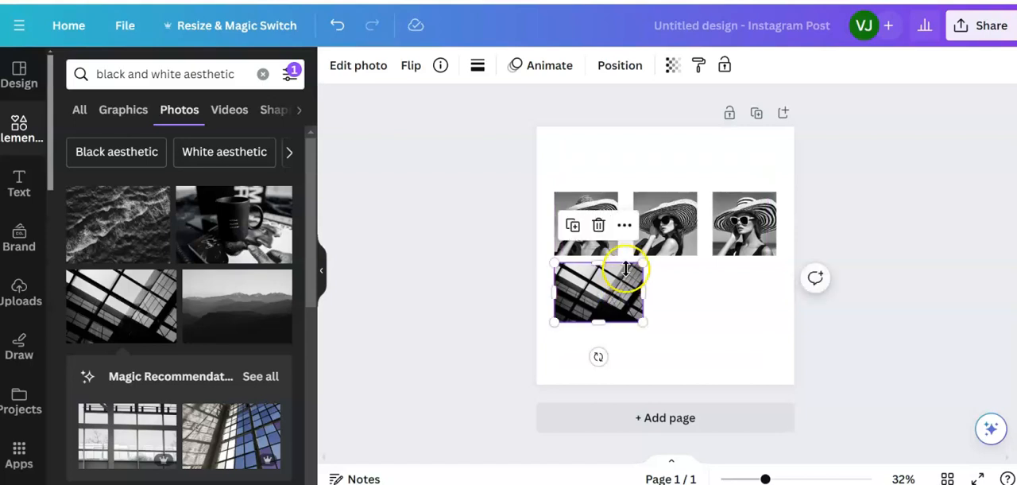
{"action": "left_click_drag", "start_coordinate": [644, 263], "coordinate": [624, 272]}
{"action": "left_click_drag", "start_coordinate": [588, 301], "coordinate": [588, 298]}
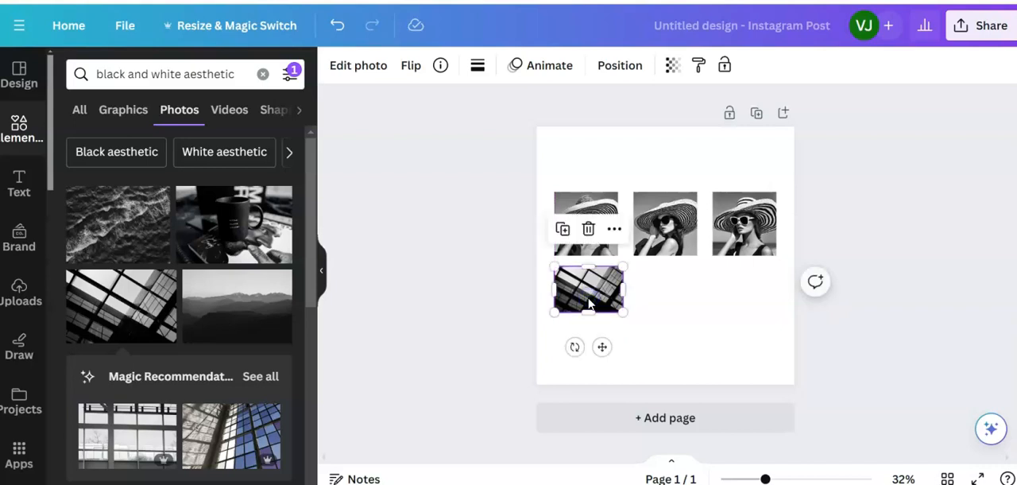
- Add the misty mountains photo, shrink it to match the window-grid photo, and place it below the middle hat photo, centred horizontally
{"action": "left_click", "coordinate": [248, 310]}
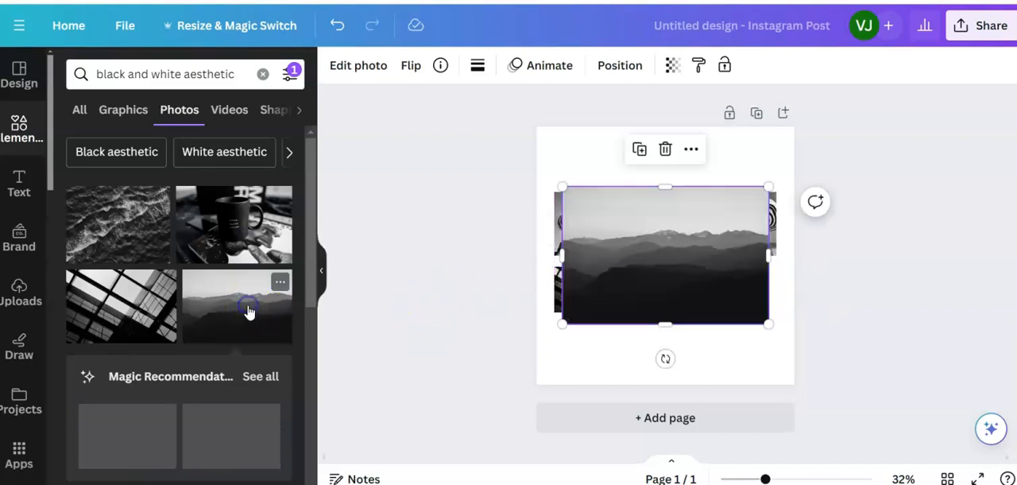
{"action": "left_click_drag", "start_coordinate": [767, 188], "coordinate": [657, 311]}
{"action": "left_click_drag", "start_coordinate": [594, 311], "coordinate": [664, 296]}
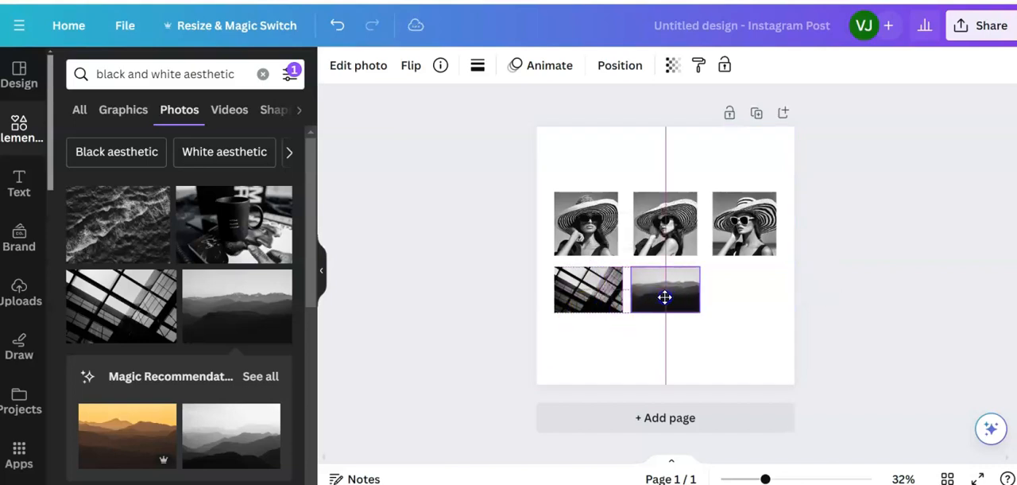
{"action": "left_click_drag", "start_coordinate": [666, 297], "coordinate": [666, 297]}
{"action": "left_click", "coordinate": [629, 346]}
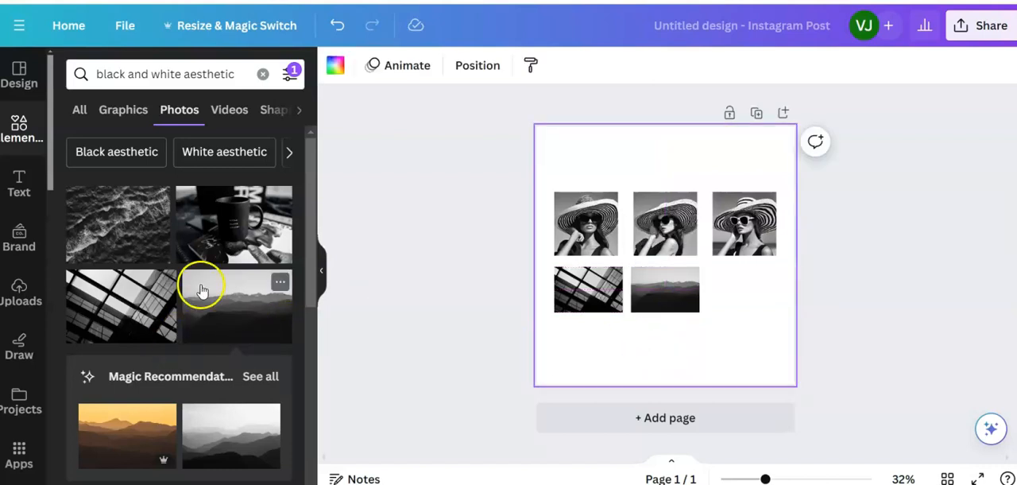
- Add the city skyline photo, shrink it to match, and place it below the third hat photo with equal gaps in the row
{"action": "scroll", "coordinate": [200, 288], "scroll_direction": "down", "scroll_amount": 3}
{"action": "scroll", "coordinate": [202, 287], "scroll_direction": "down", "scroll_amount": 3}
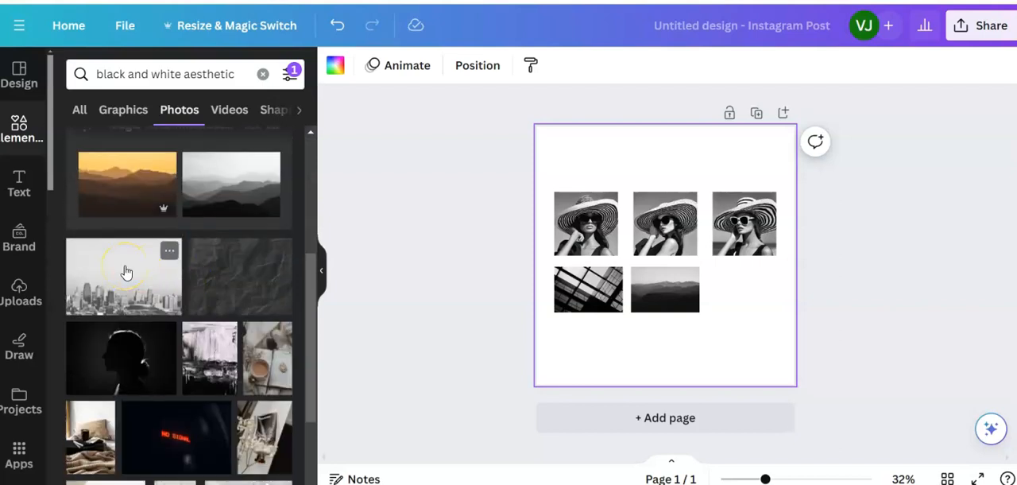
{"action": "left_click", "coordinate": [169, 251]}
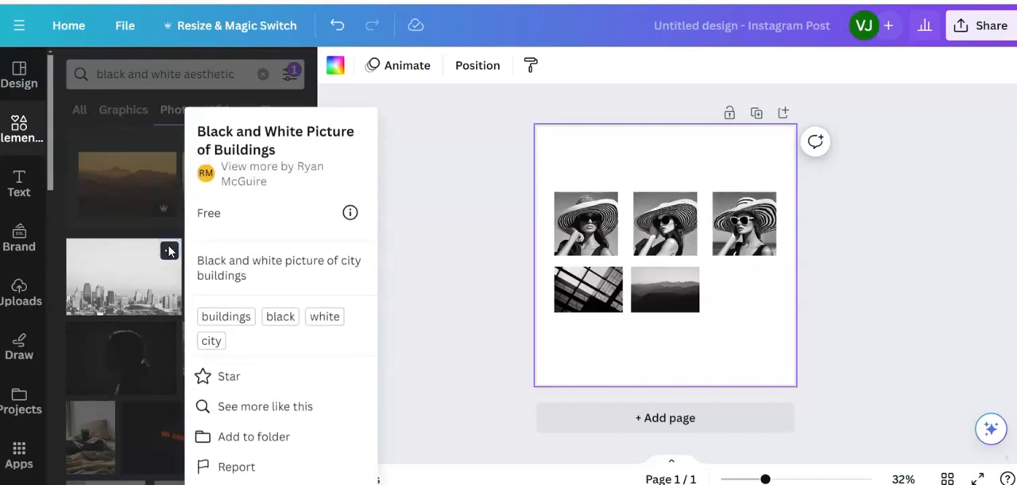
{"action": "left_click", "coordinate": [143, 281]}
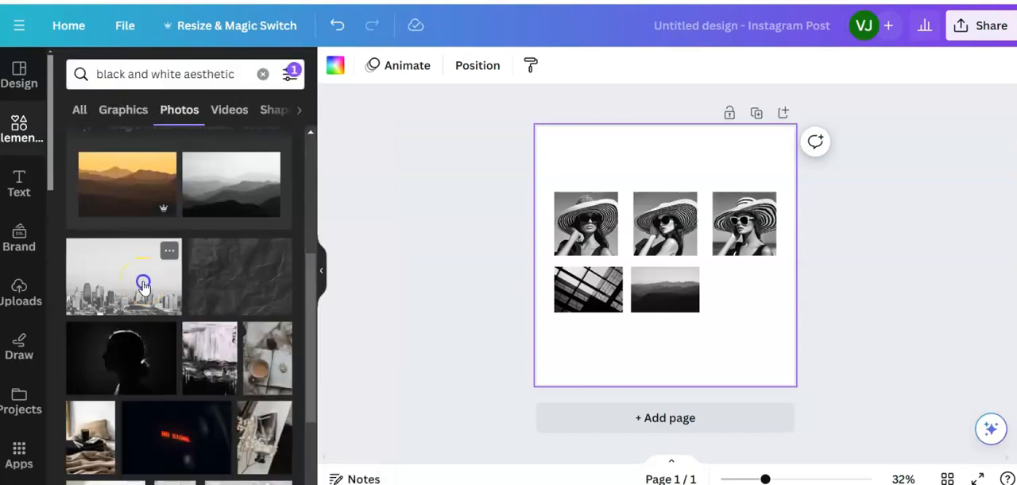
{"action": "left_click", "coordinate": [143, 285]}
{"action": "left_click_drag", "start_coordinate": [562, 186], "coordinate": [703, 271]}
{"action": "left_click_drag", "start_coordinate": [748, 306], "coordinate": [757, 294]}
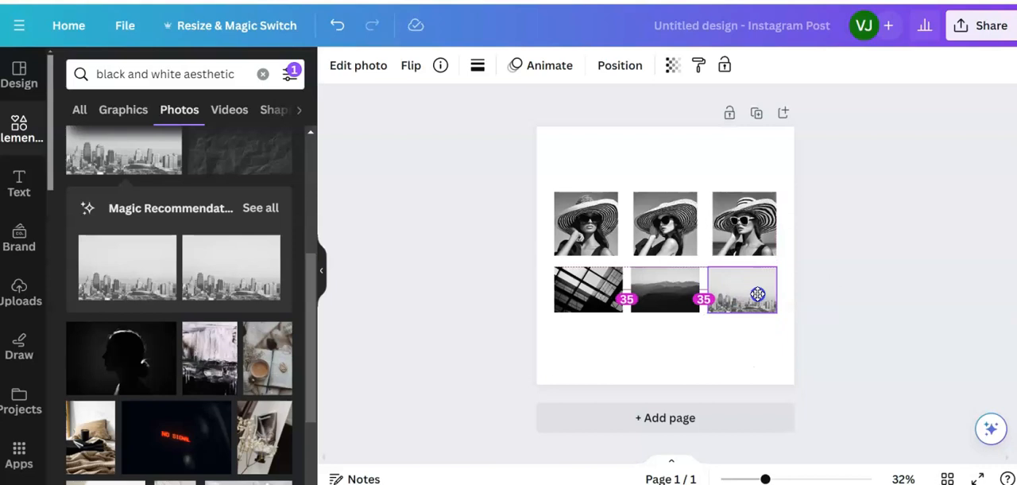
{"action": "left_click_drag", "start_coordinate": [757, 295], "coordinate": [757, 296]}
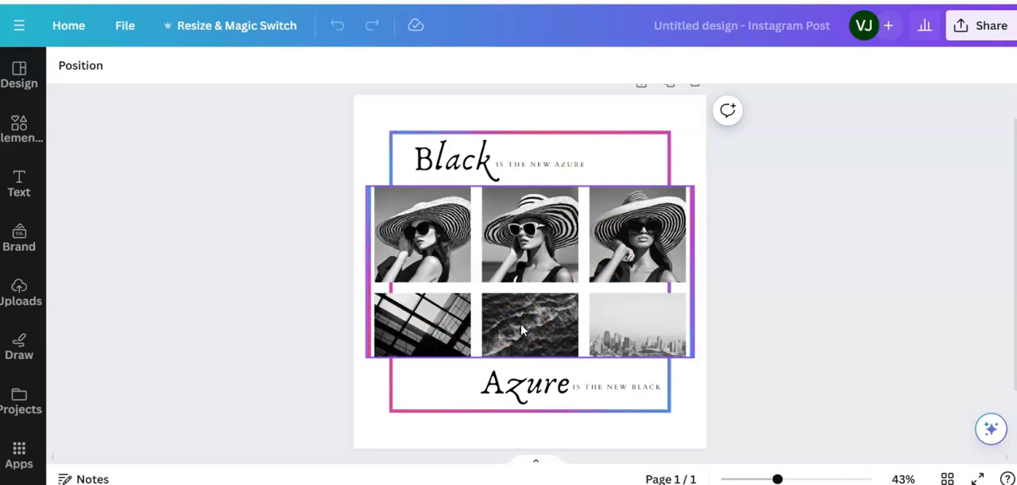
- Check the fonts and sizes of the "Black" and "is the new azure" texts in the finished example design, and return to the working design
{"action": "left_click", "coordinate": [461, 161]}
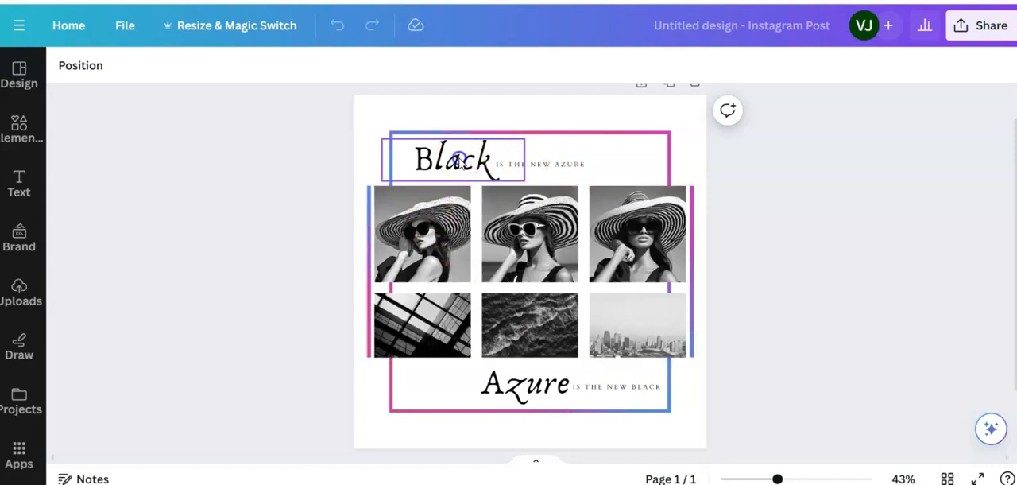
{"action": "left_click", "coordinate": [459, 161]}
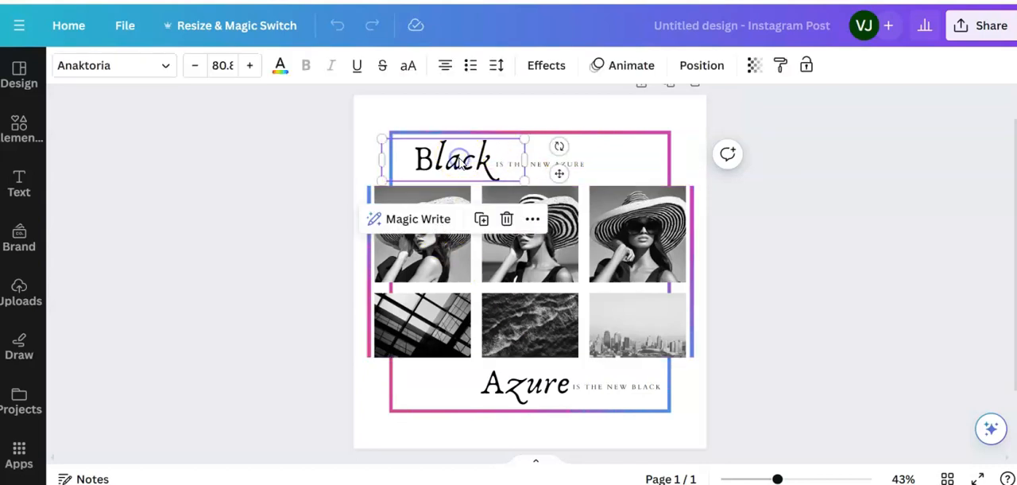
{"action": "left_click", "coordinate": [540, 165]}
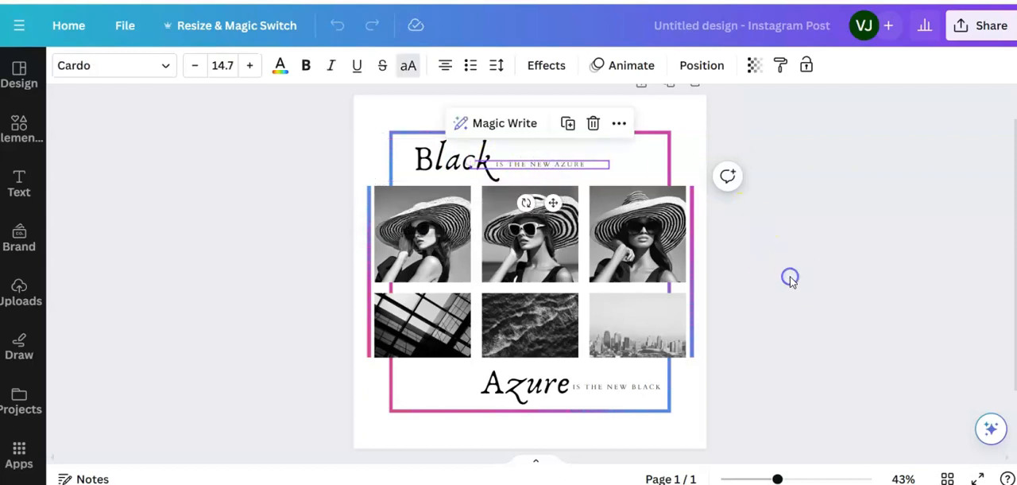
{"action": "left_click", "coordinate": [268, 290]}
{"action": "left_click", "coordinate": [278, 282]}
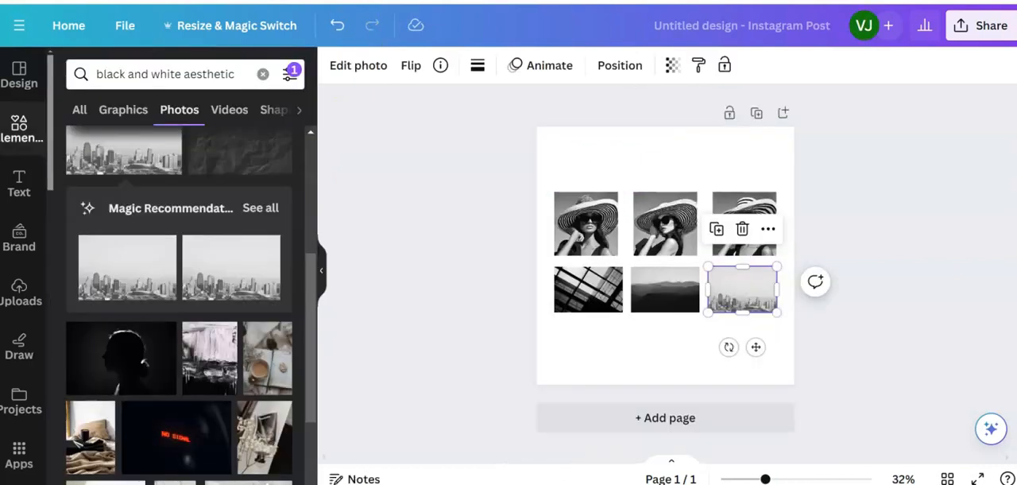
- Add a heading text box and place it above the hat photos, aligned with the row's left edge
{"action": "left_click", "coordinate": [438, 164]}
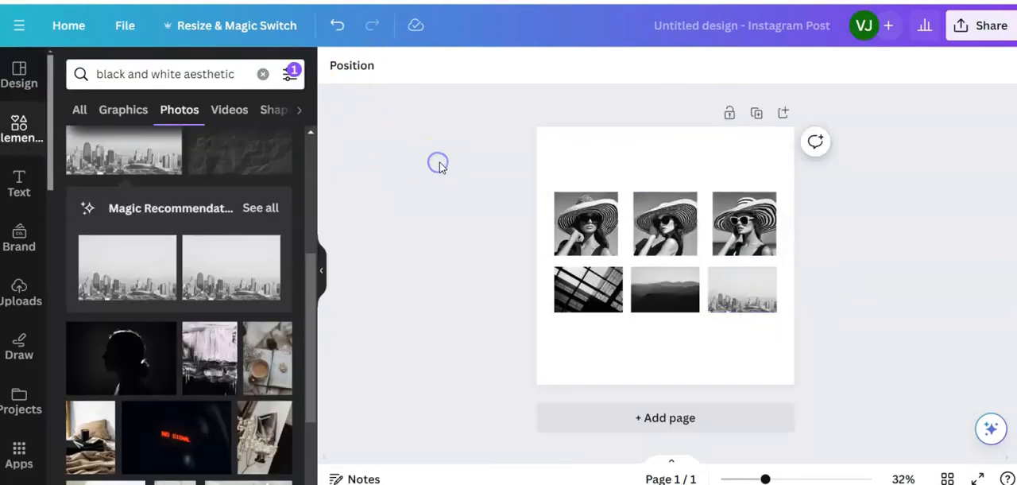
{"action": "left_click", "coordinate": [16, 188]}
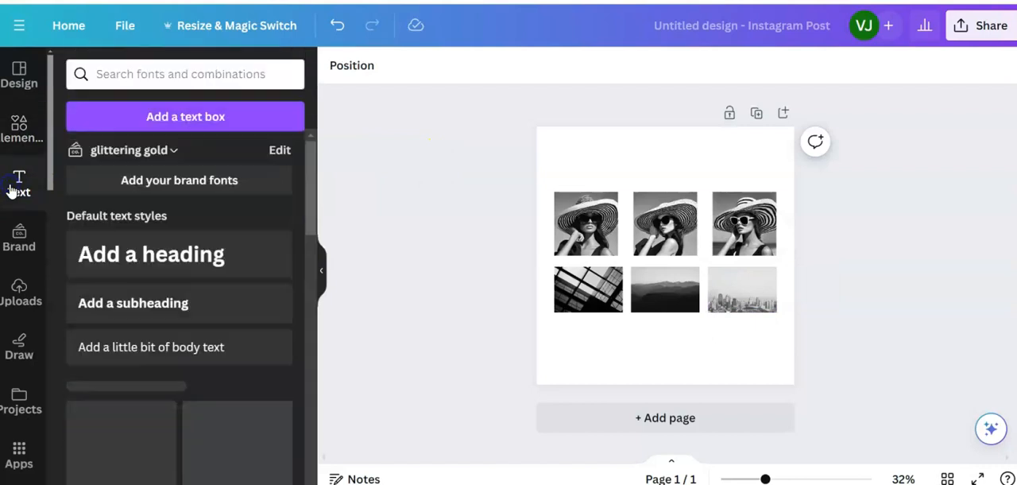
{"action": "left_click", "coordinate": [166, 256]}
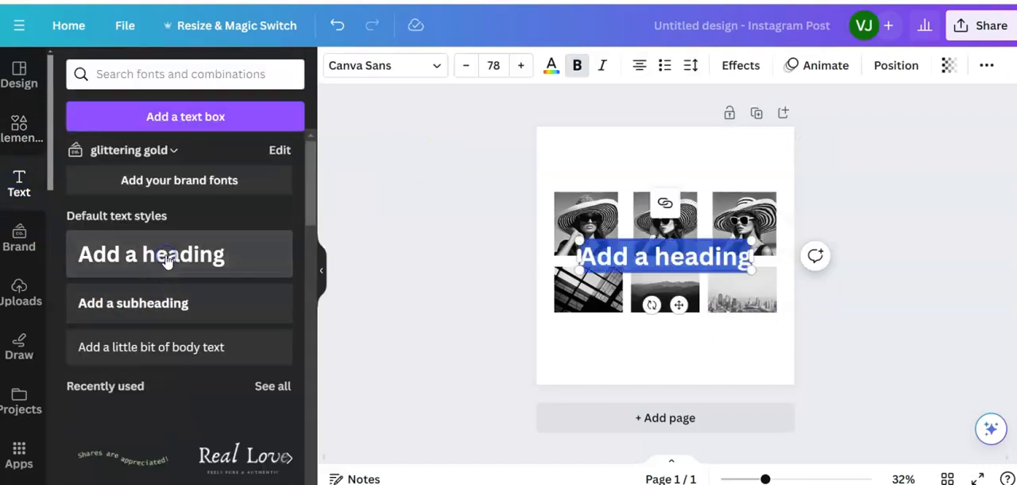
{"action": "left_click_drag", "start_coordinate": [678, 306], "coordinate": [658, 220]}
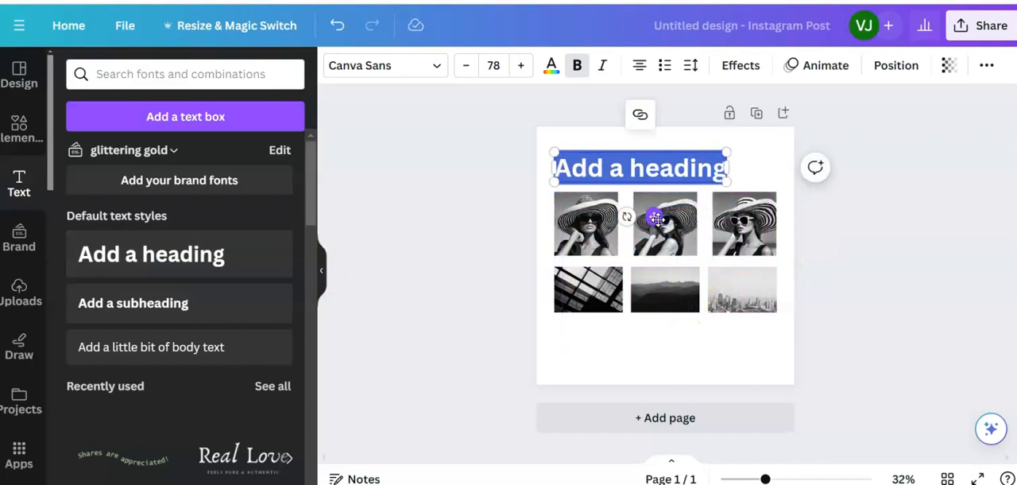
- Replace the heading's placeholder text with the single word "Black"
{"action": "type", "text": "Black i"}
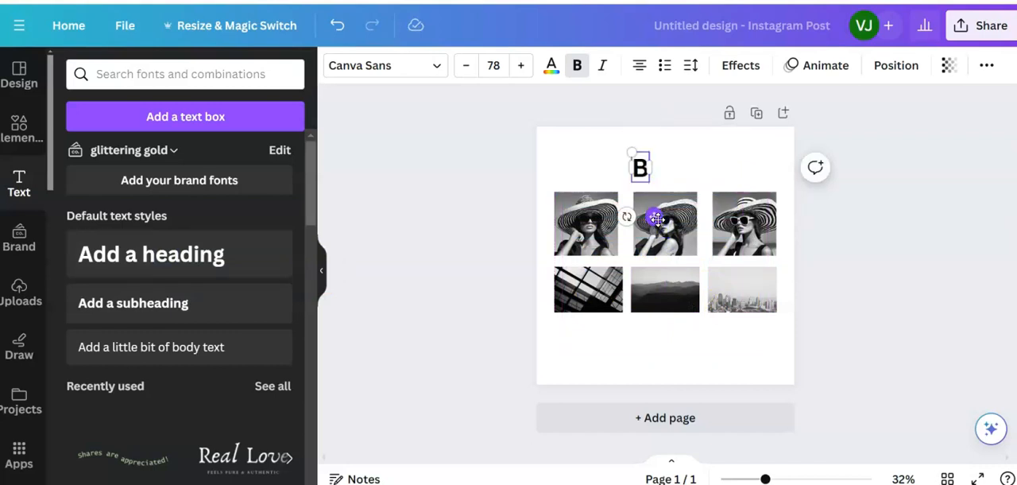
{"action": "type", "text": "s th"}
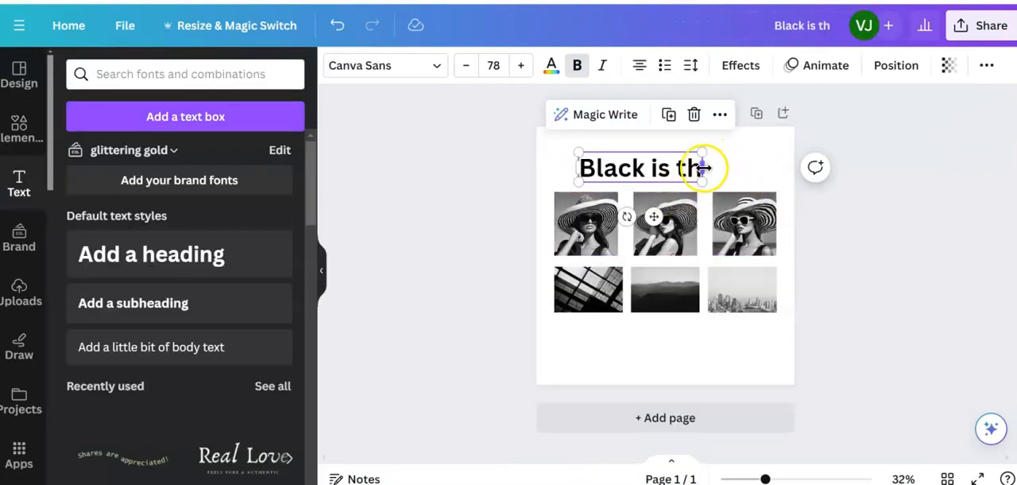
{"action": "left_click_drag", "start_coordinate": [699, 173], "coordinate": [648, 168]}
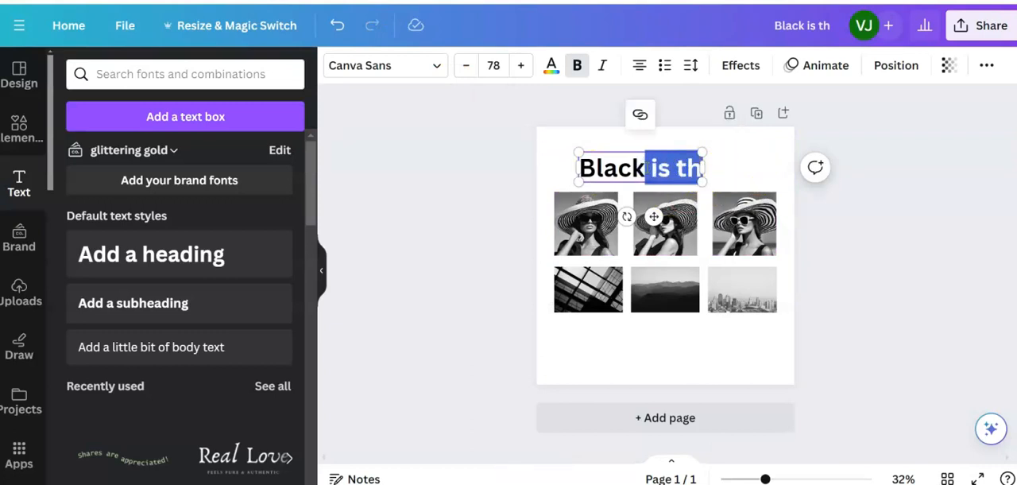
{"action": "key", "text": "BackSpace"}
- Set the "Black" heading in the handwriting font Dekko and move it above the first hat photo
{"action": "left_click_drag", "start_coordinate": [676, 166], "coordinate": [604, 168]}
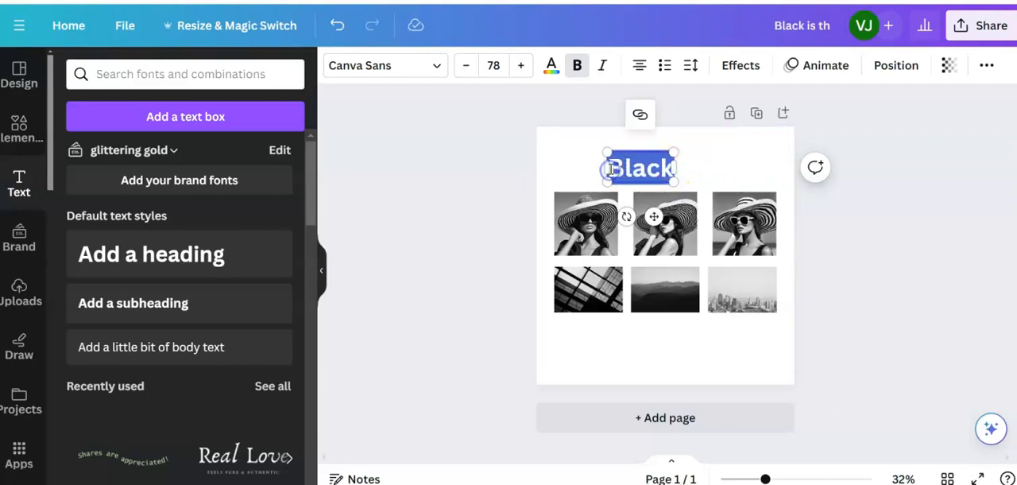
{"action": "left_click", "coordinate": [379, 68]}
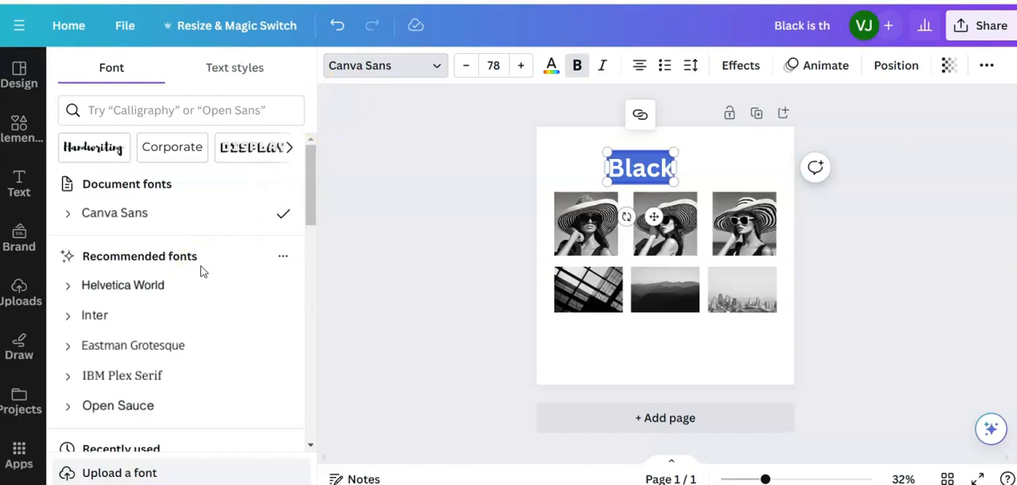
{"action": "left_click", "coordinate": [96, 149]}
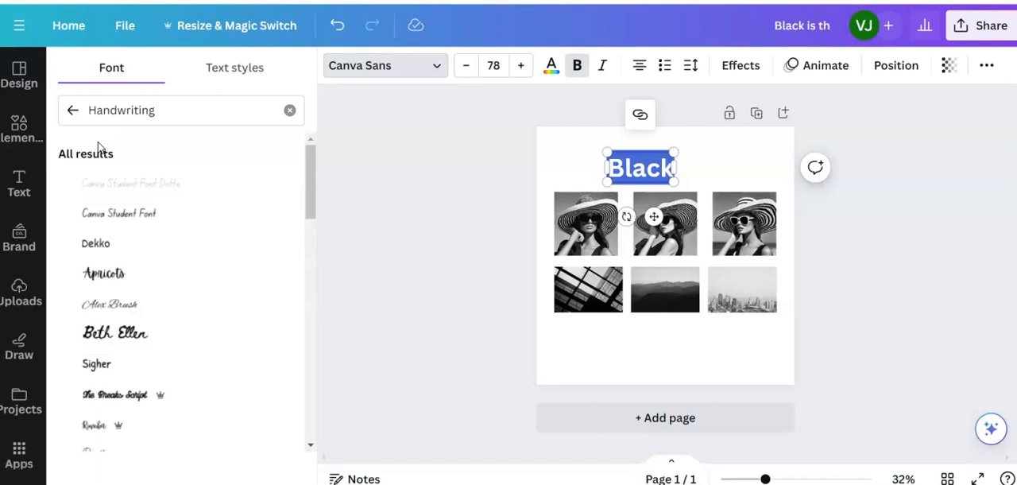
{"action": "left_click", "coordinate": [97, 244]}
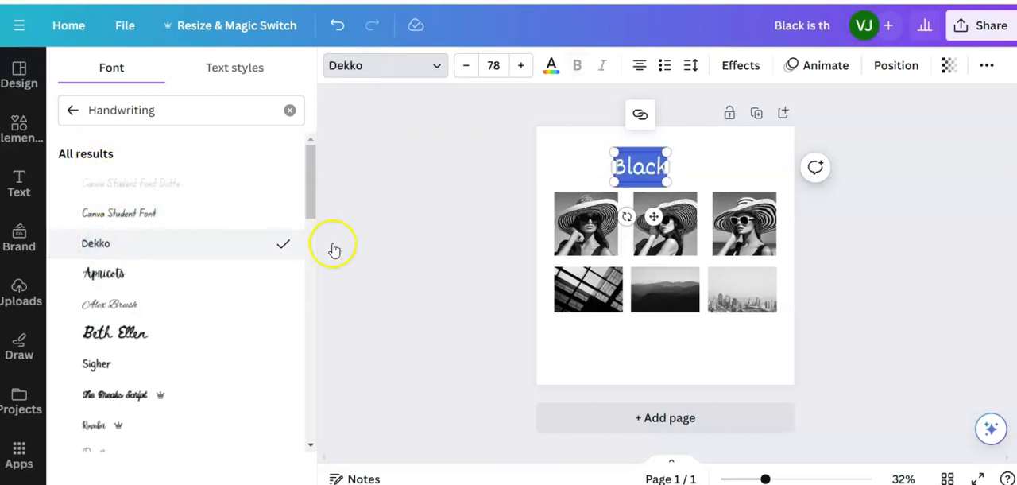
{"action": "left_click_drag", "start_coordinate": [656, 217], "coordinate": [610, 216]}
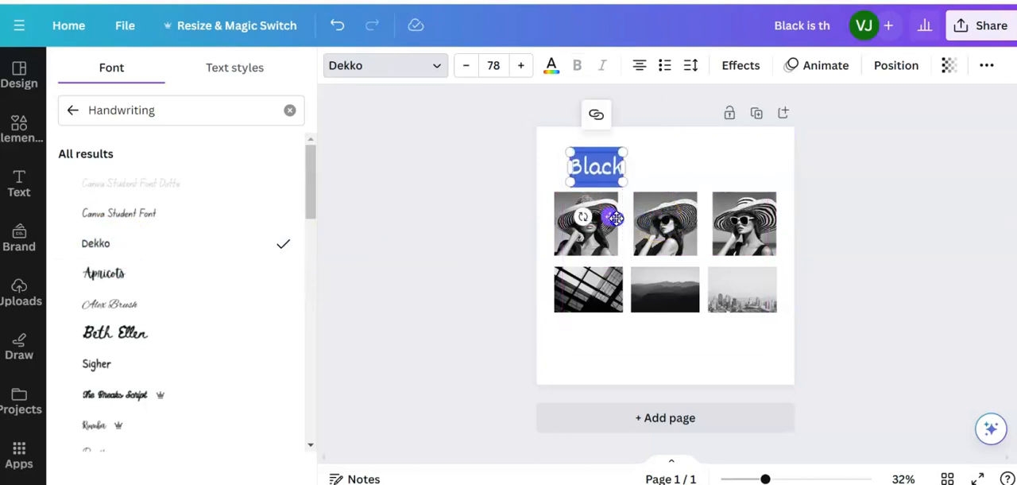
- Increase the "Black" heading's font size to 88
{"action": "left_click", "coordinate": [494, 66]}
{"action": "scroll", "coordinate": [525, 251], "scroll_direction": "down", "scroll_amount": 3}
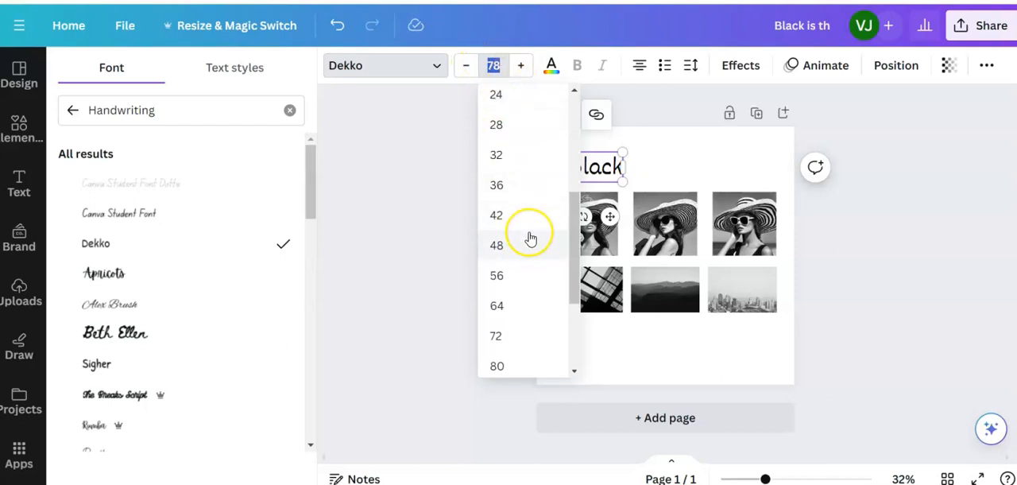
{"action": "left_click", "coordinate": [509, 365]}
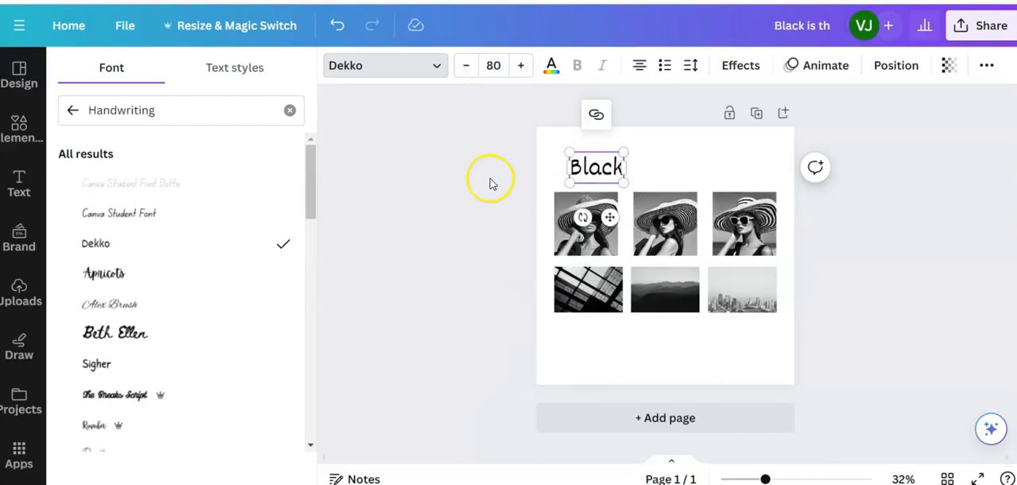
{"action": "left_click", "coordinate": [493, 66]}
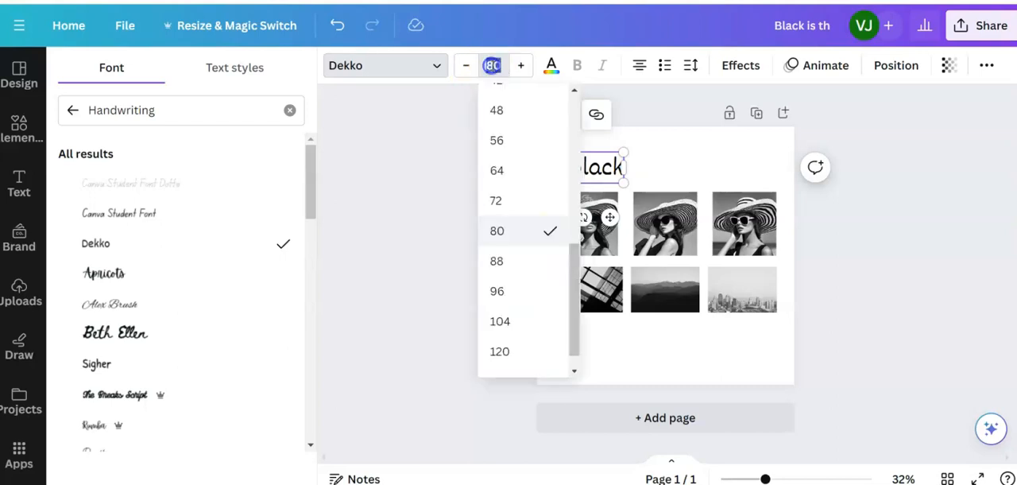
{"action": "left_click", "coordinate": [502, 263]}
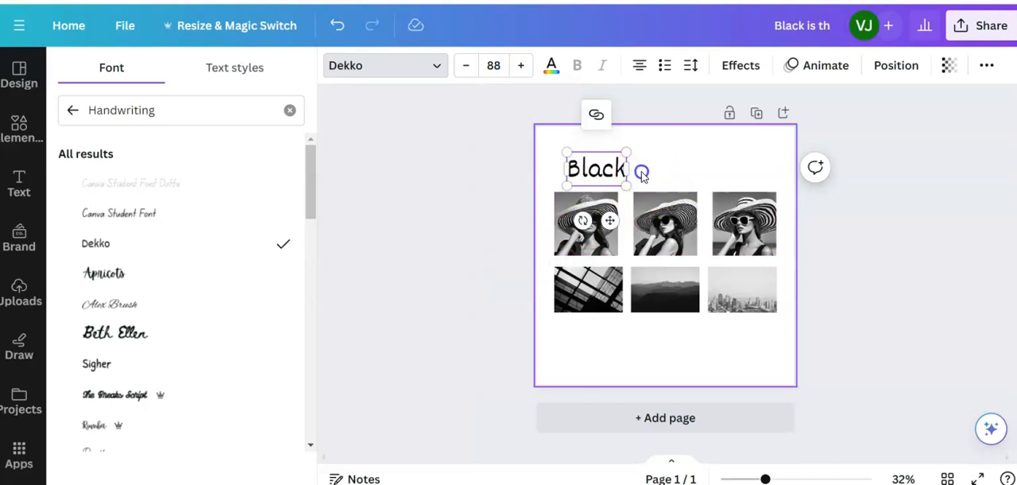
{"action": "left_click", "coordinate": [642, 173]}
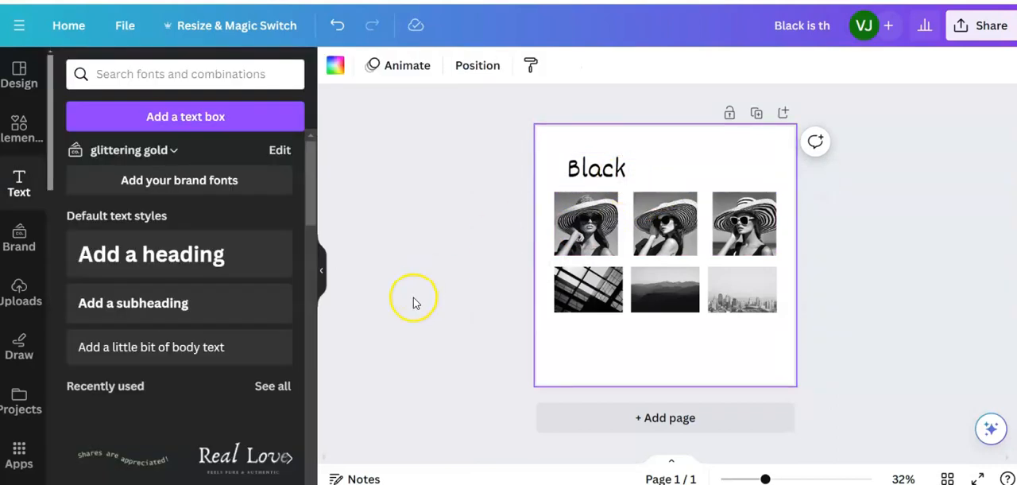
- Add a subheading reading "is the new Azure" and place it directly beside "Black", above the hat photos
{"action": "left_click", "coordinate": [131, 303]}
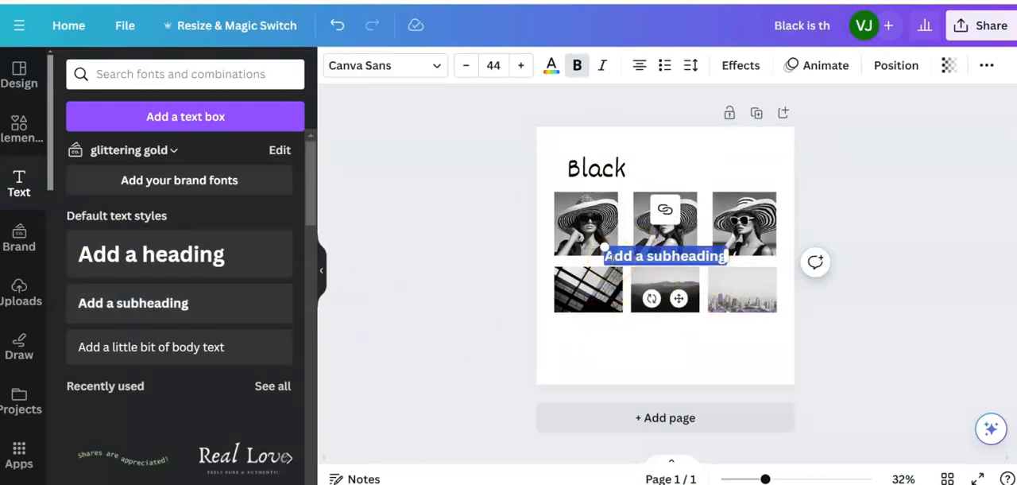
{"action": "type", "text": "is the new"}
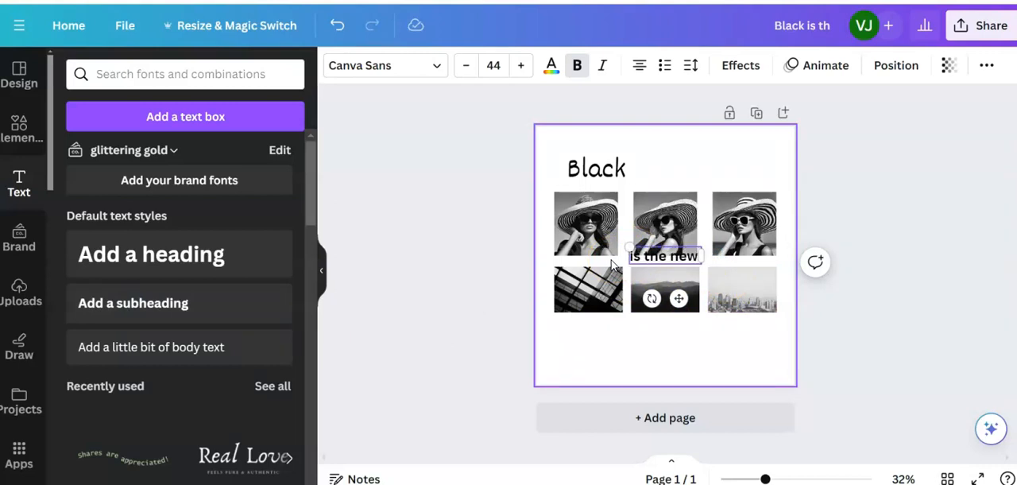
{"action": "type", "text": " A"}
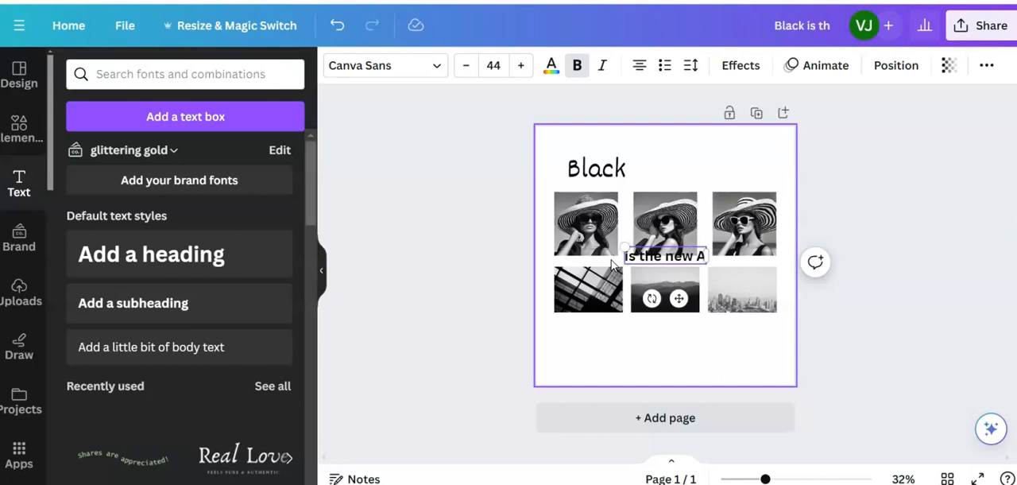
{"action": "type", "text": "zure"}
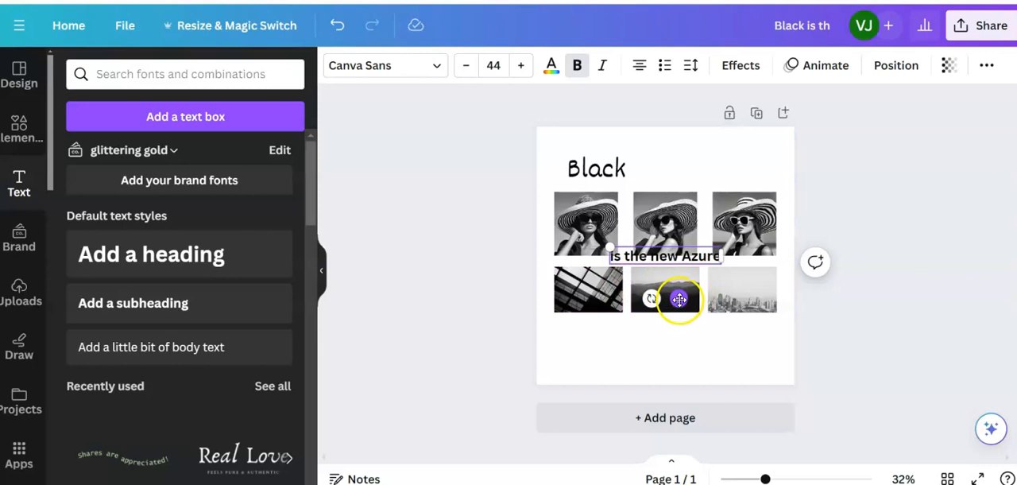
{"action": "left_click_drag", "start_coordinate": [685, 287], "coordinate": [695, 249]}
{"action": "left_click_drag", "start_coordinate": [701, 231], "coordinate": [701, 215]}
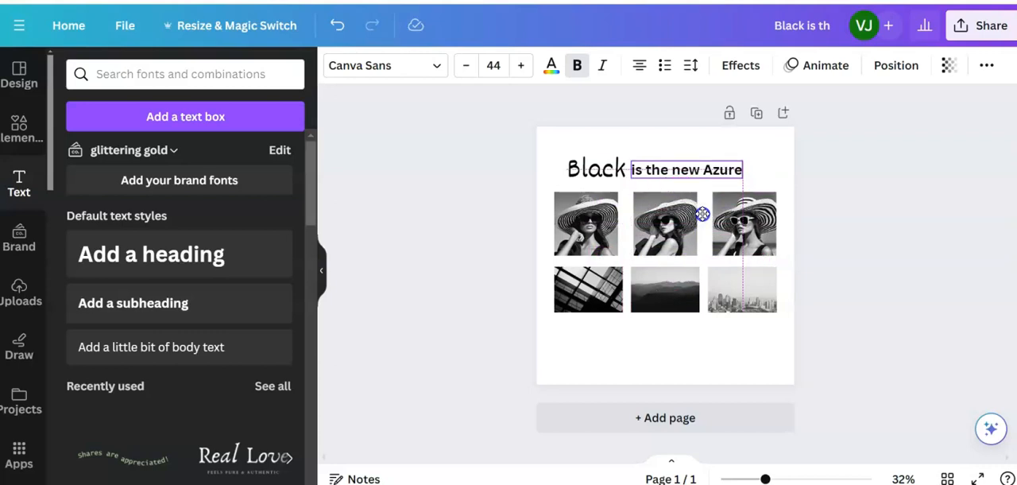
- Change the font of the "is the new Azure" text to Dosis
{"action": "left_click", "coordinate": [731, 169]}
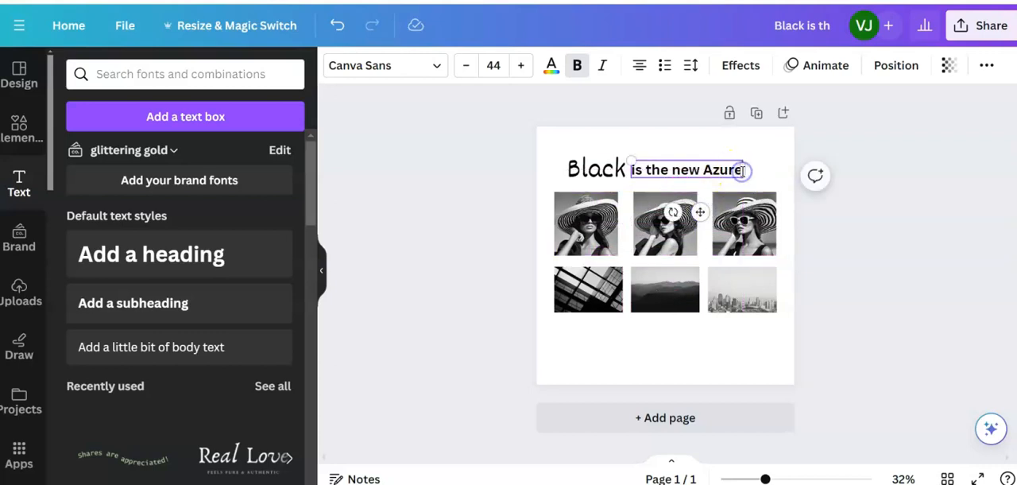
{"action": "left_click_drag", "start_coordinate": [738, 170], "coordinate": [630, 172]}
{"action": "left_click", "coordinate": [467, 187]}
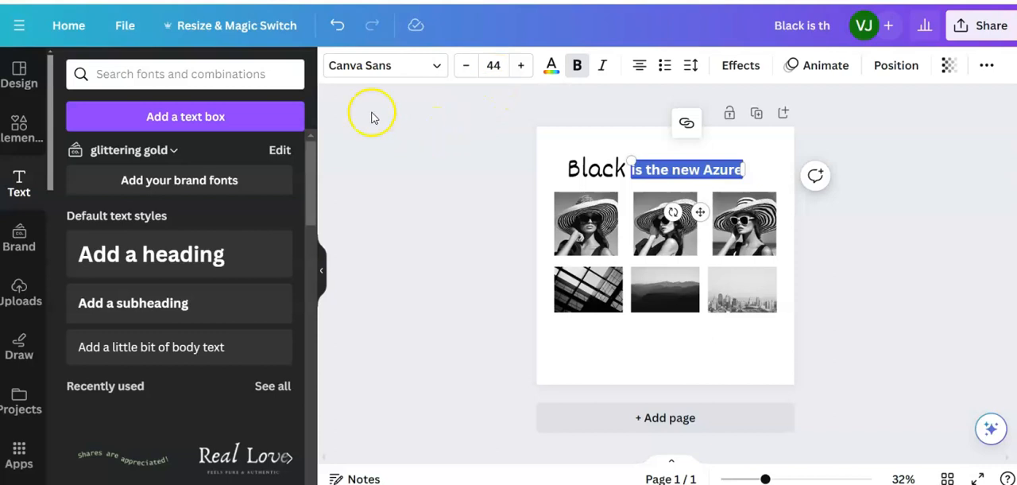
{"action": "left_click", "coordinate": [375, 65]}
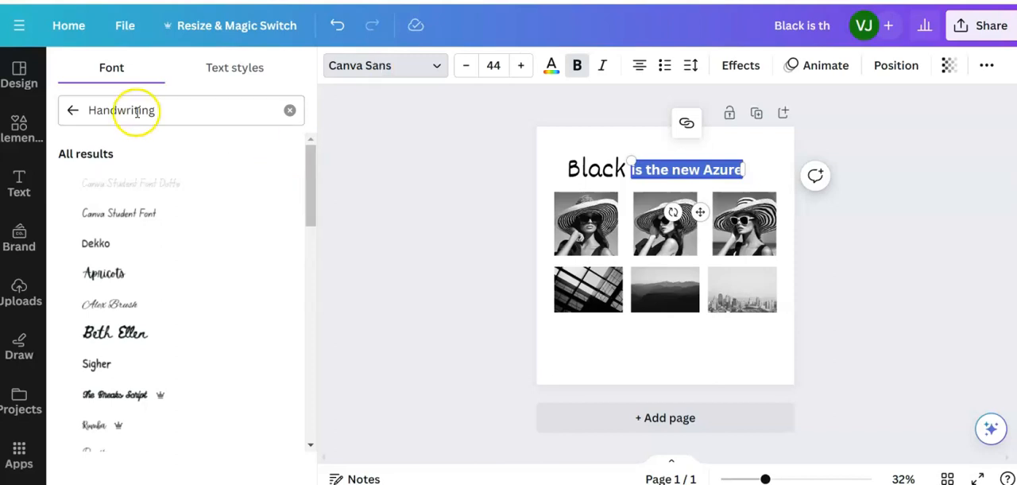
{"action": "left_click", "coordinate": [113, 71]}
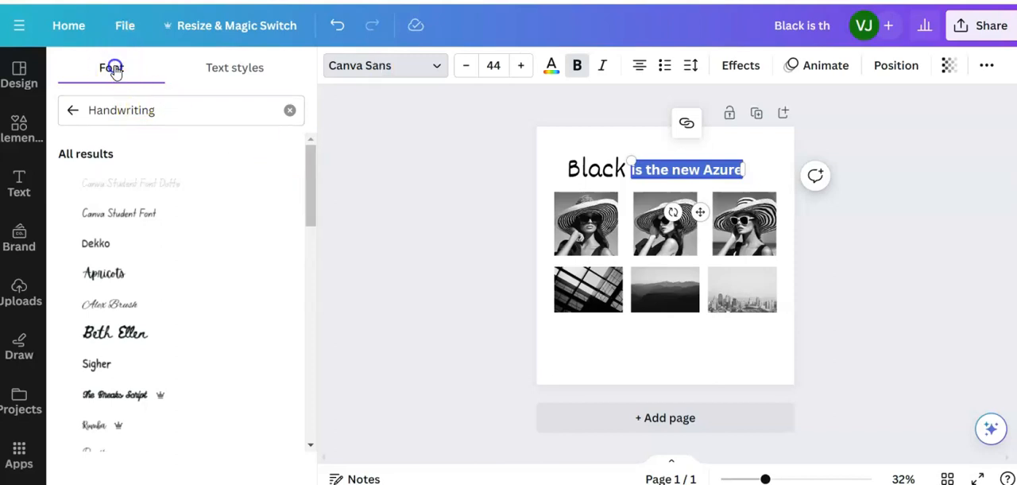
{"action": "left_click", "coordinate": [72, 109]}
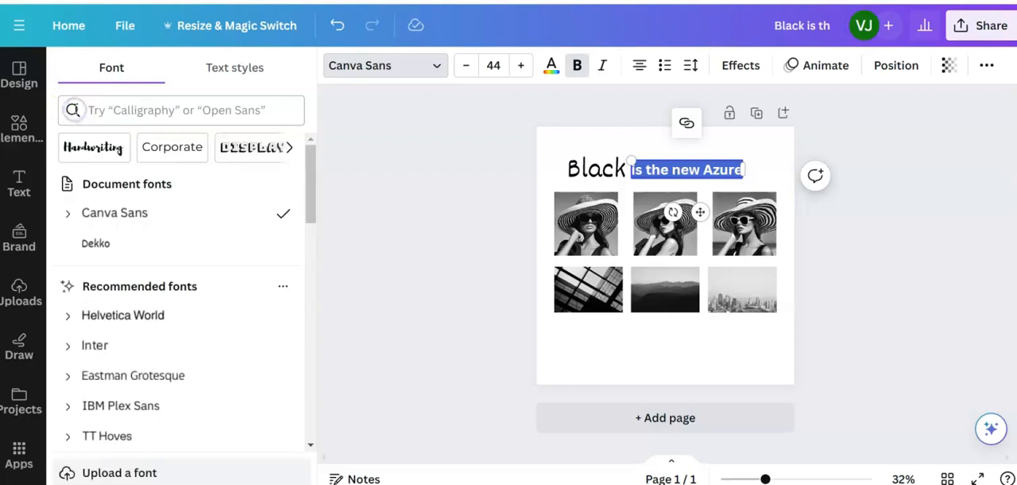
{"action": "left_click", "coordinate": [93, 109]}
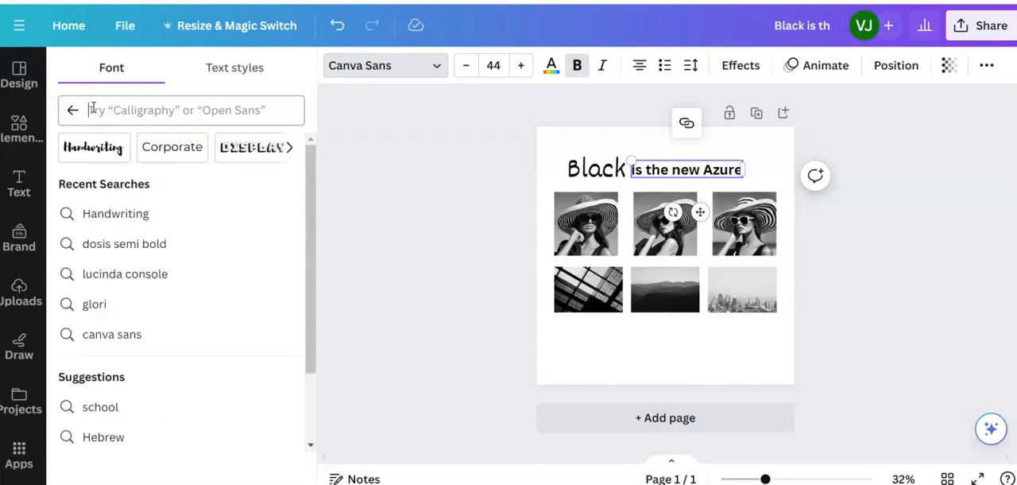
{"action": "type", "text": "do"}
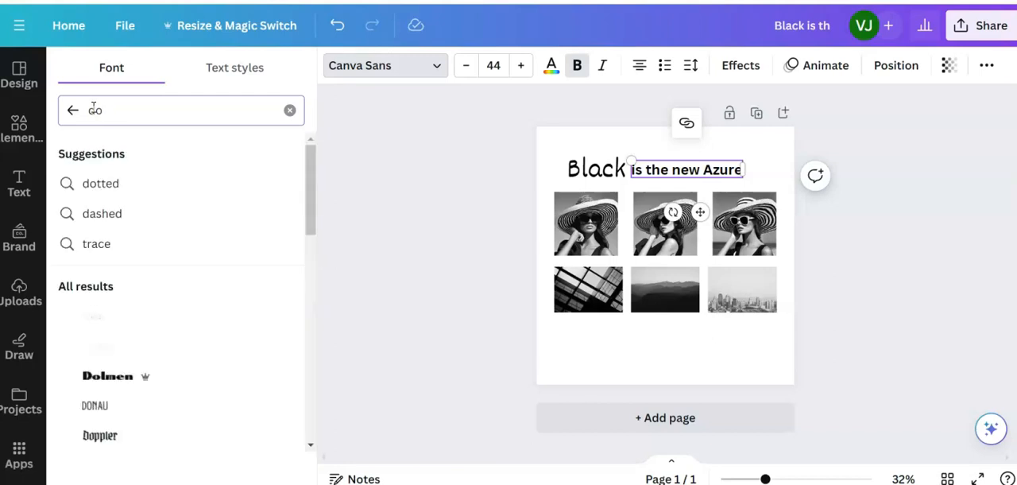
{"action": "type", "text": "s"}
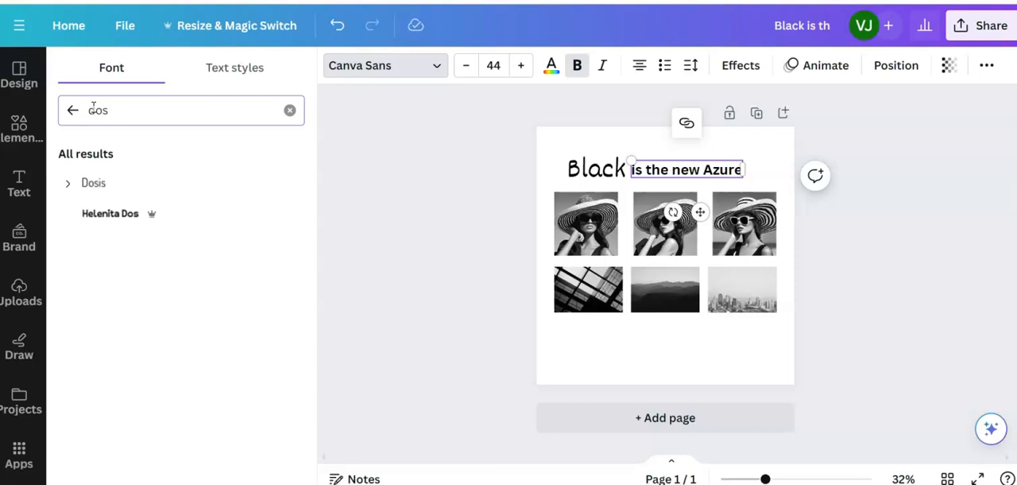
{"action": "left_click", "coordinate": [91, 182]}
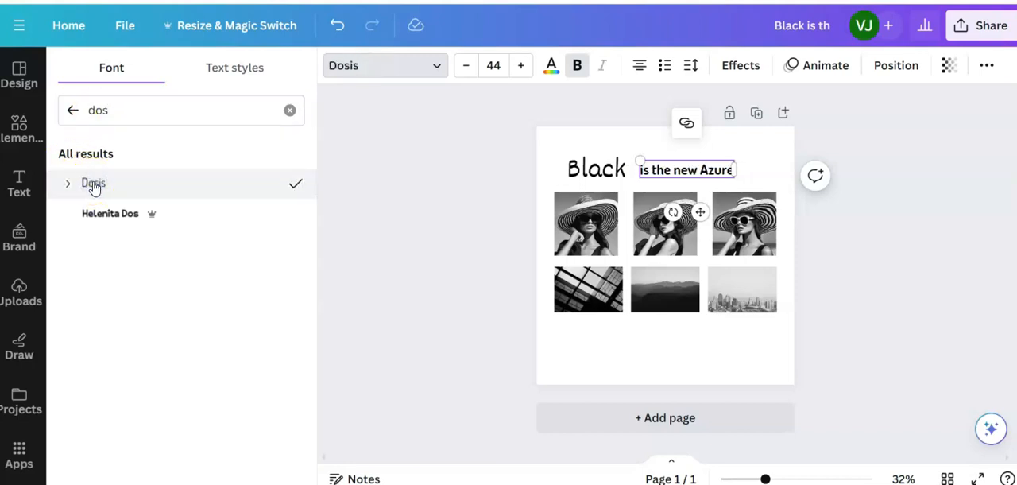
- Move the "is the new Azure" text back against "Black", aligned with the misty mountains photo's left edge
{"action": "left_click_drag", "start_coordinate": [701, 213], "coordinate": [696, 216]}
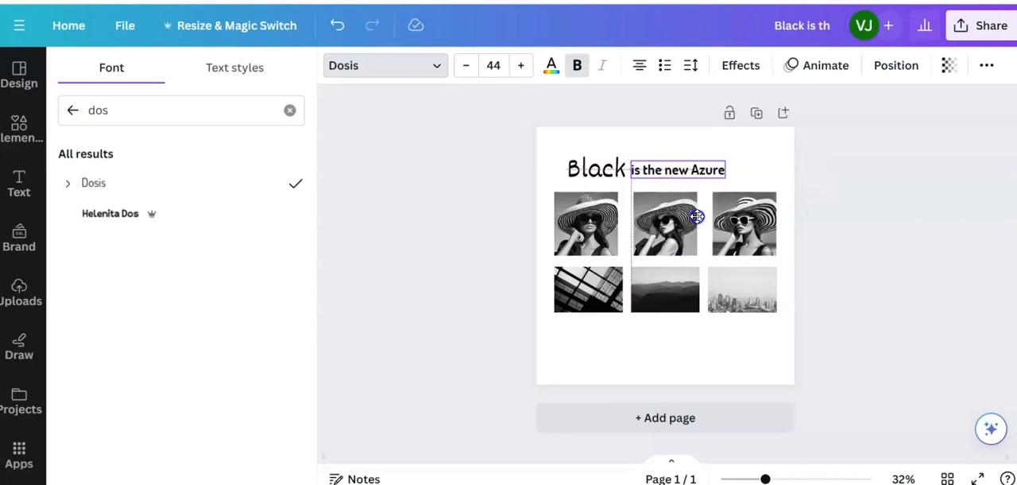
{"action": "left_click", "coordinate": [434, 268]}
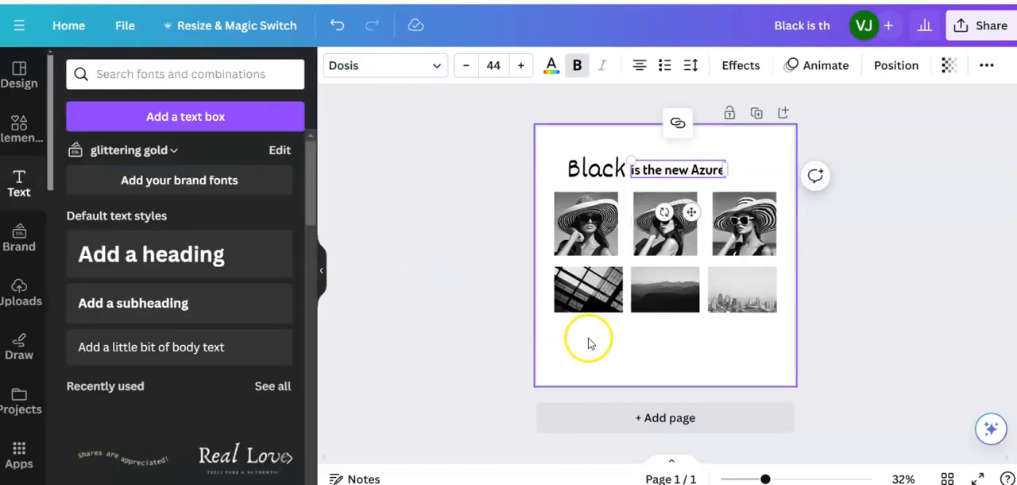
{"action": "left_click", "coordinate": [588, 342]}
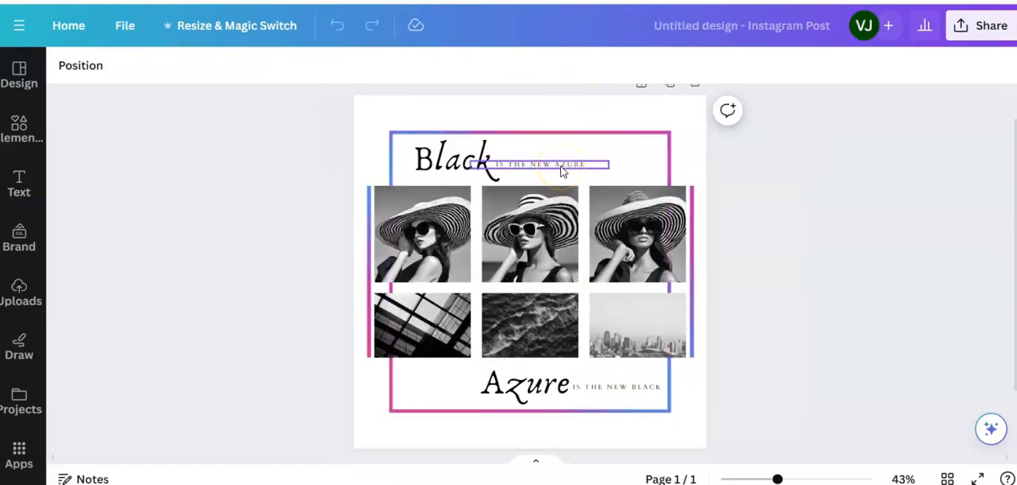
- Change the font of the "Black" heading to Anaktoria, matching the heading font in the reference design
{"action": "left_click", "coordinate": [483, 155]}
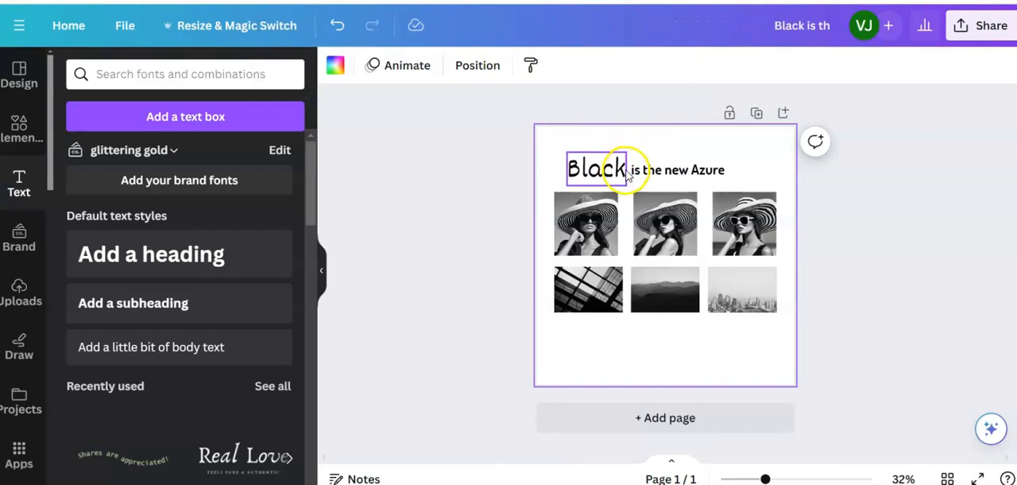
{"action": "left_click", "coordinate": [623, 168]}
{"action": "left_click_drag", "start_coordinate": [624, 170], "coordinate": [565, 169]}
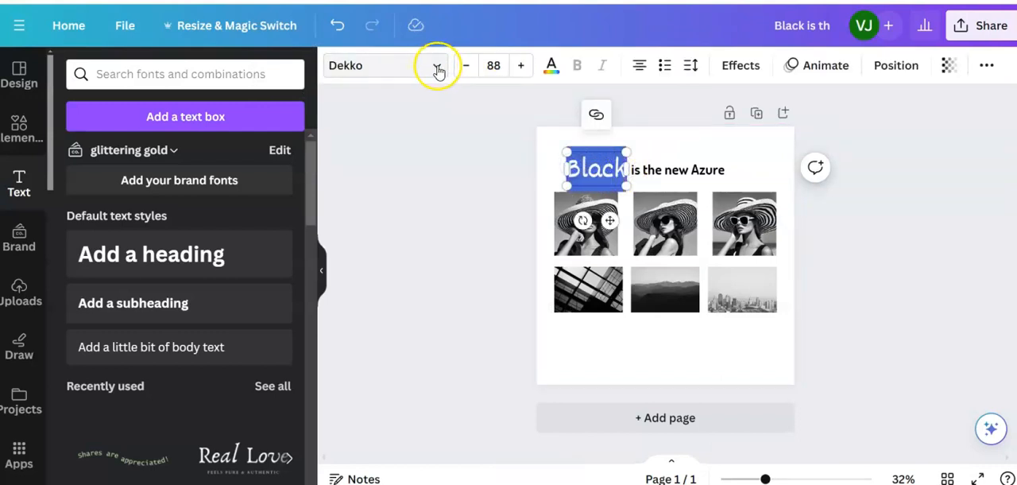
{"action": "left_click", "coordinate": [436, 68]}
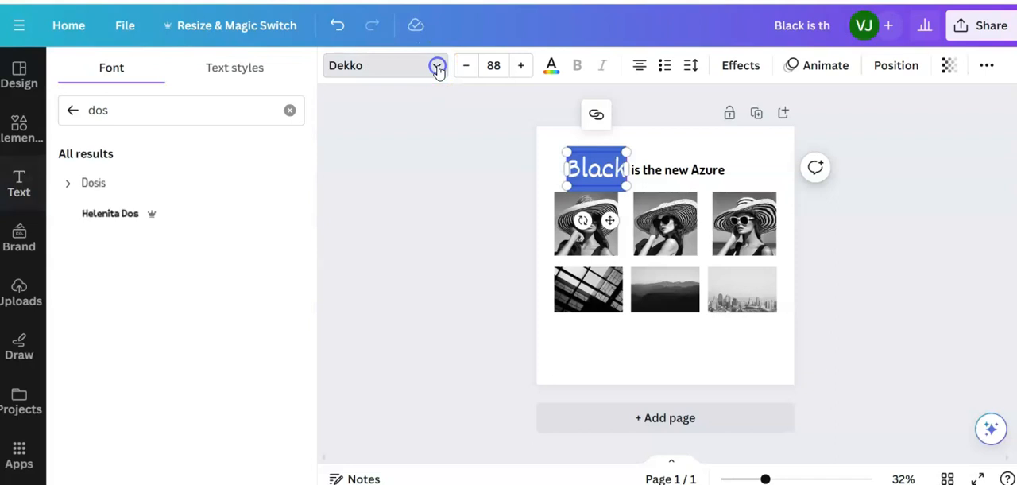
{"action": "left_click", "coordinate": [74, 108]}
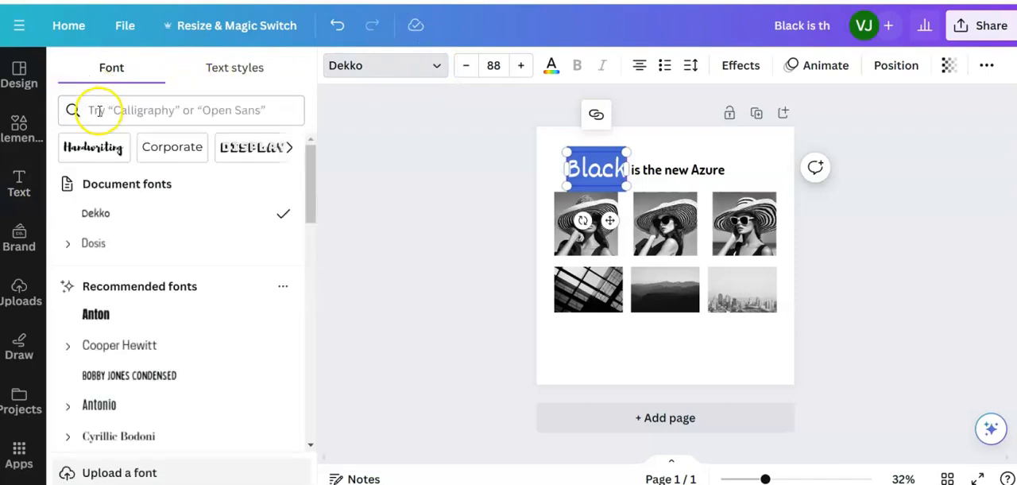
{"action": "left_click", "coordinate": [99, 110]}
{"action": "type", "text": "ar"}
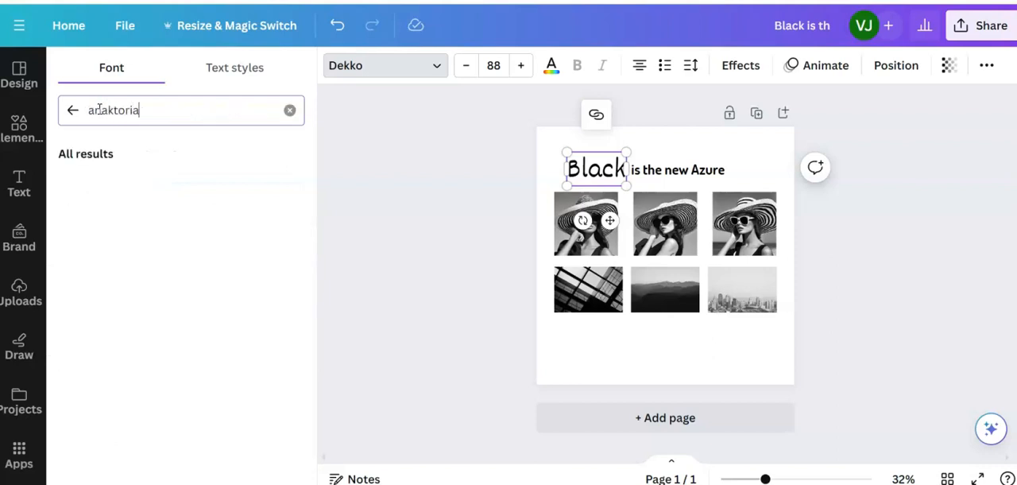
{"action": "left_click", "coordinate": [111, 181]}
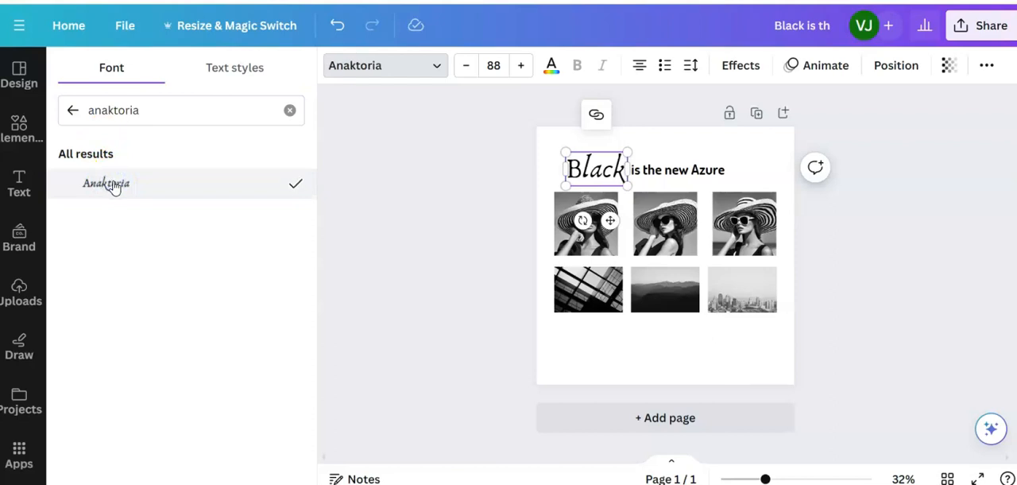
- Remove the bold formatting from the "is the new Azure" text
{"action": "left_click", "coordinate": [675, 170]}
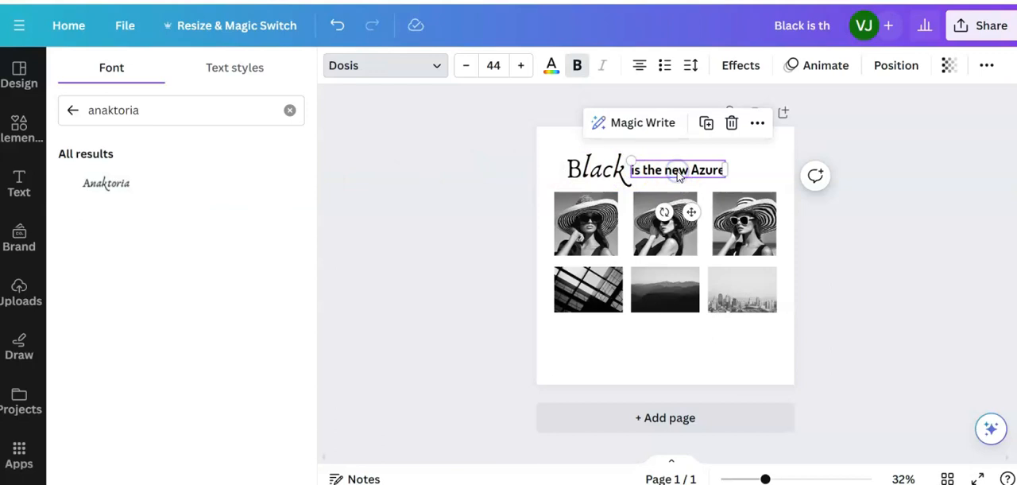
{"action": "left_click", "coordinate": [723, 170]}
{"action": "left_click_drag", "start_coordinate": [724, 170], "coordinate": [636, 169]}
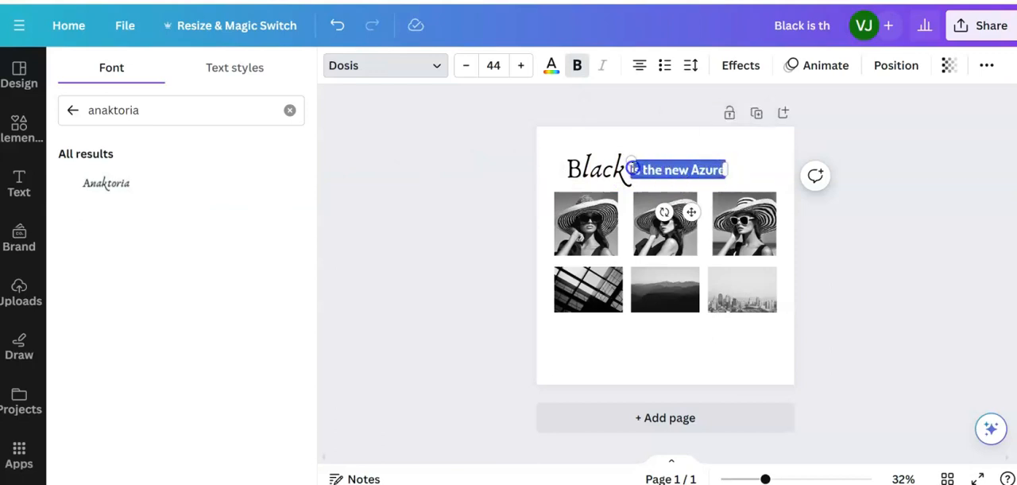
{"action": "left_click", "coordinate": [577, 66]}
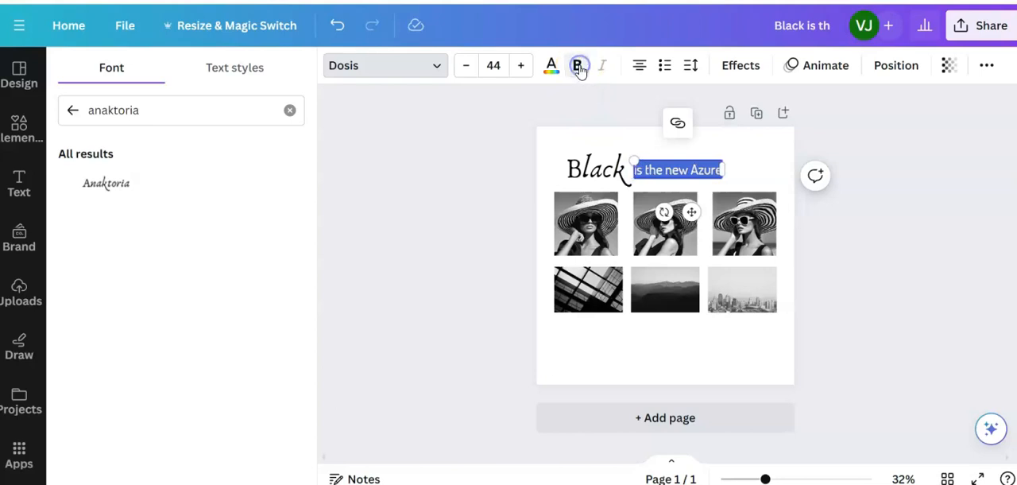
- Try font sizes 32 and 42 on the "is the new Azure" text and settle on 36
{"action": "left_click", "coordinate": [492, 66]}
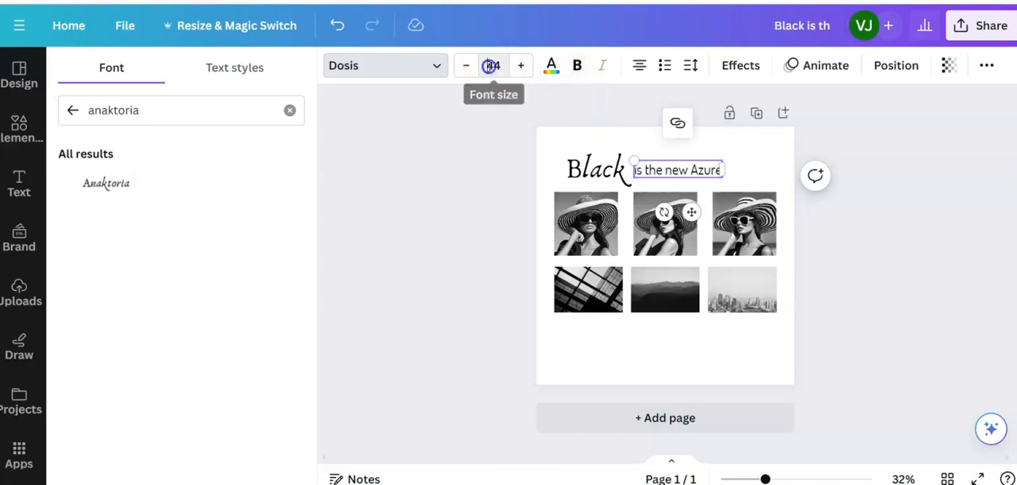
{"action": "scroll", "coordinate": [504, 194], "scroll_direction": "down", "scroll_amount": 3}
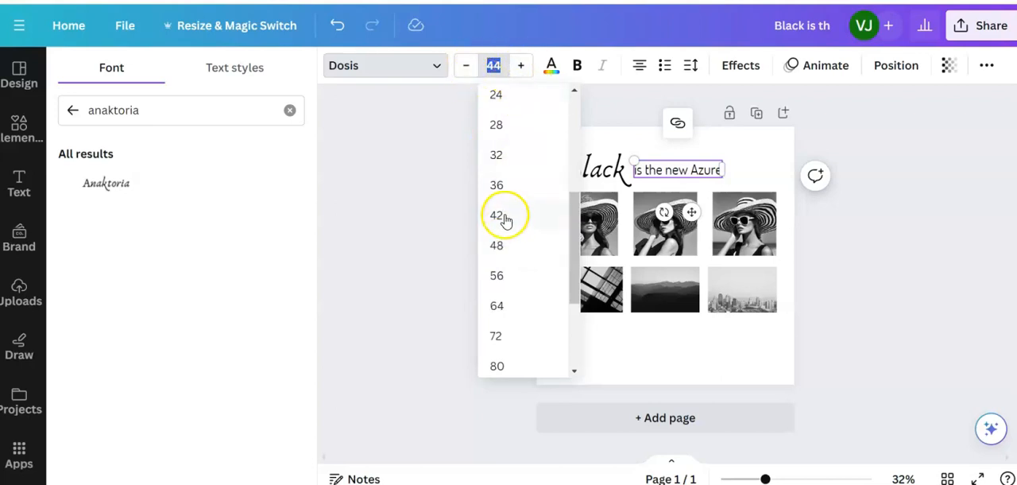
{"action": "left_click", "coordinate": [497, 155]}
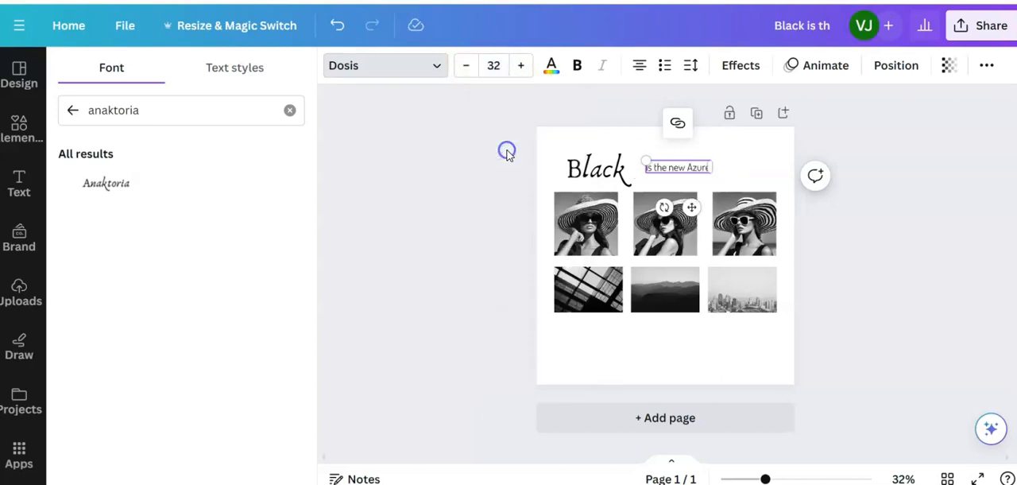
{"action": "left_click", "coordinate": [493, 67]}
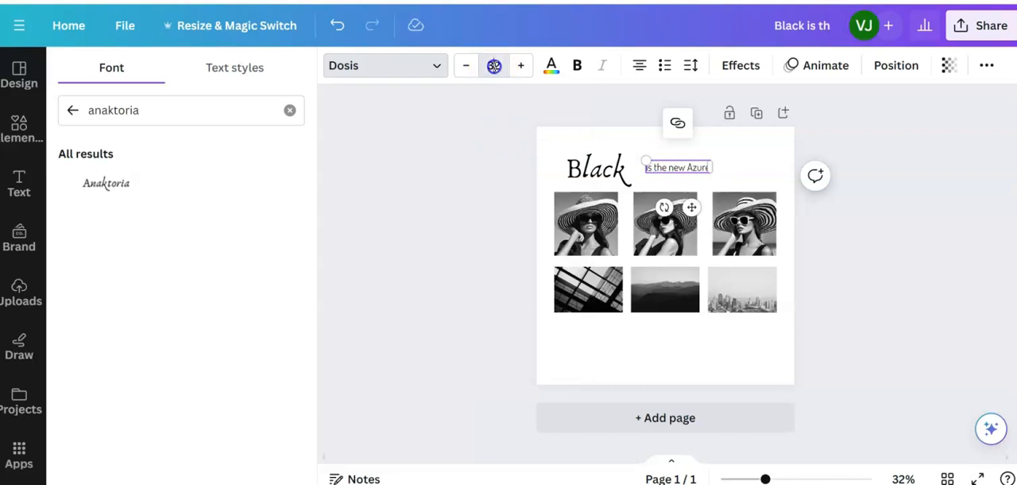
{"action": "left_click", "coordinate": [496, 262]}
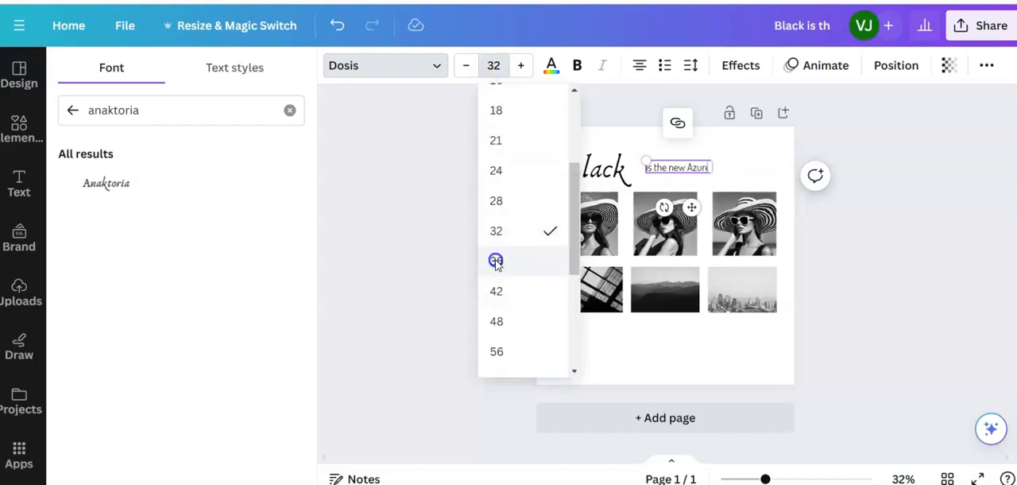
{"action": "left_click", "coordinate": [493, 65]}
{"action": "left_click", "coordinate": [499, 262]}
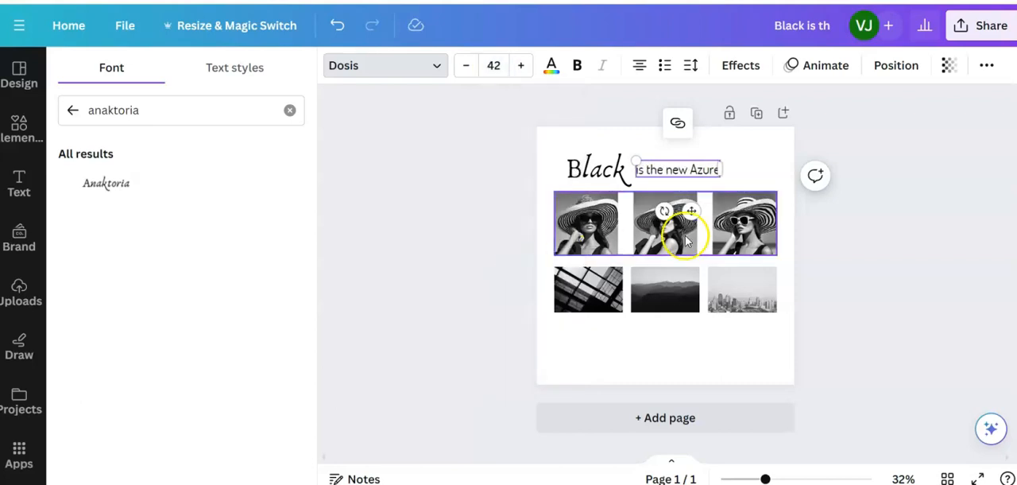
{"action": "left_click_drag", "start_coordinate": [695, 213], "coordinate": [695, 212]}
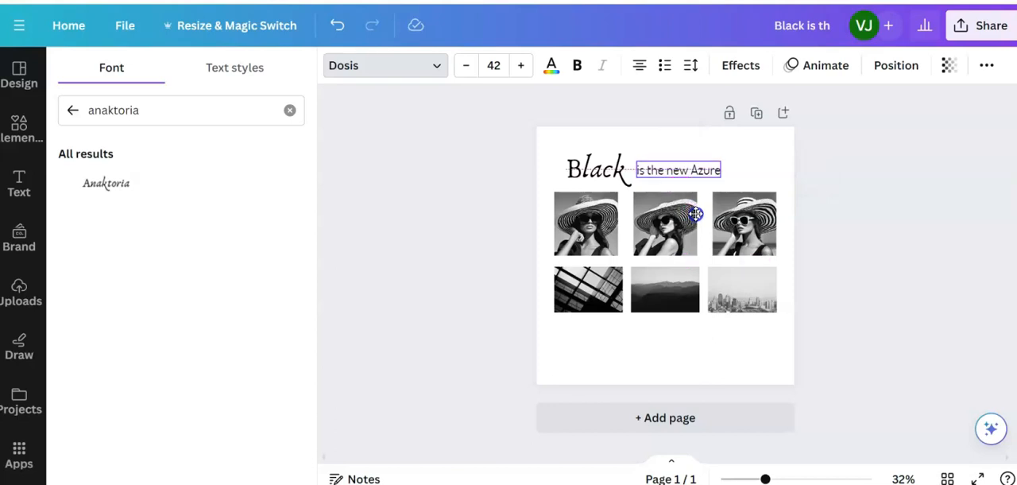
{"action": "left_click", "coordinate": [493, 65]}
{"action": "left_click", "coordinate": [493, 201]}
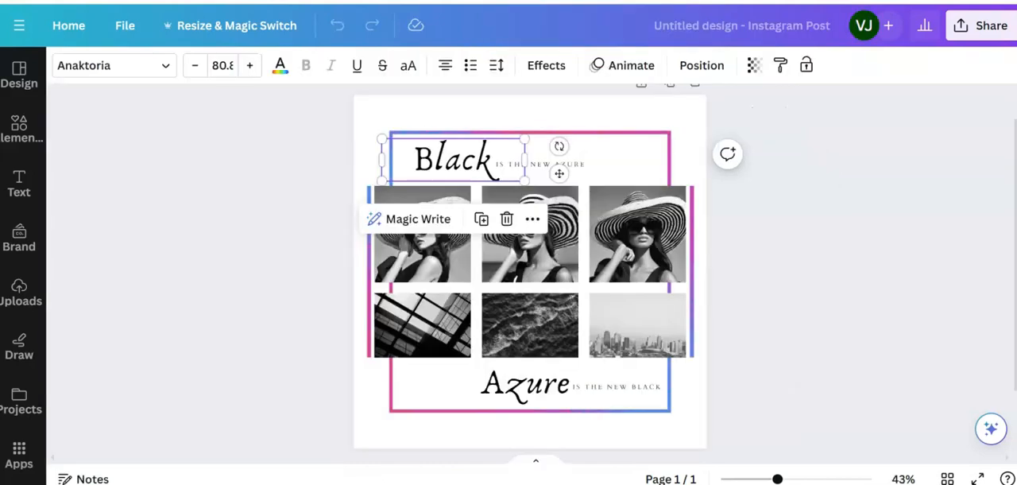
- Change the font of the "is the new Azure" text to Cardo, matching the reference design
{"action": "left_click", "coordinate": [579, 167]}
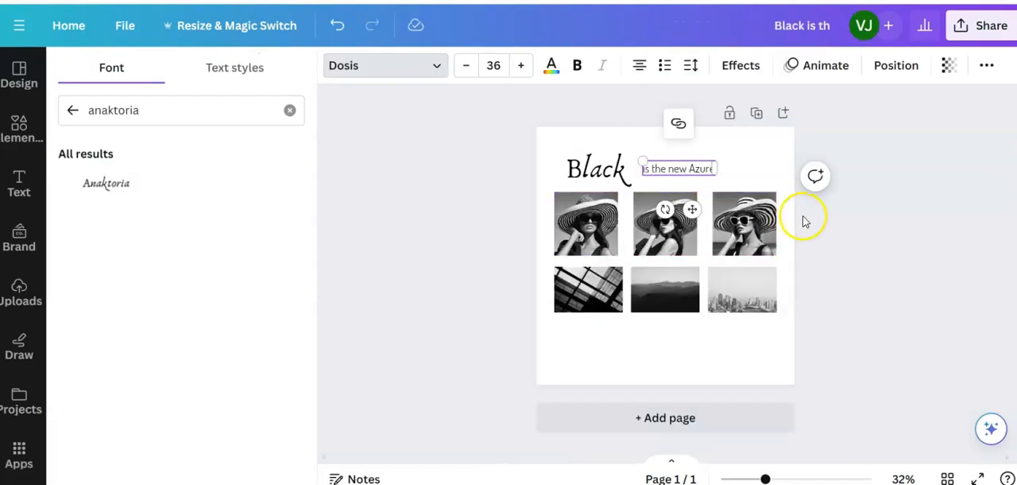
{"action": "left_click_drag", "start_coordinate": [711, 168], "coordinate": [645, 164]}
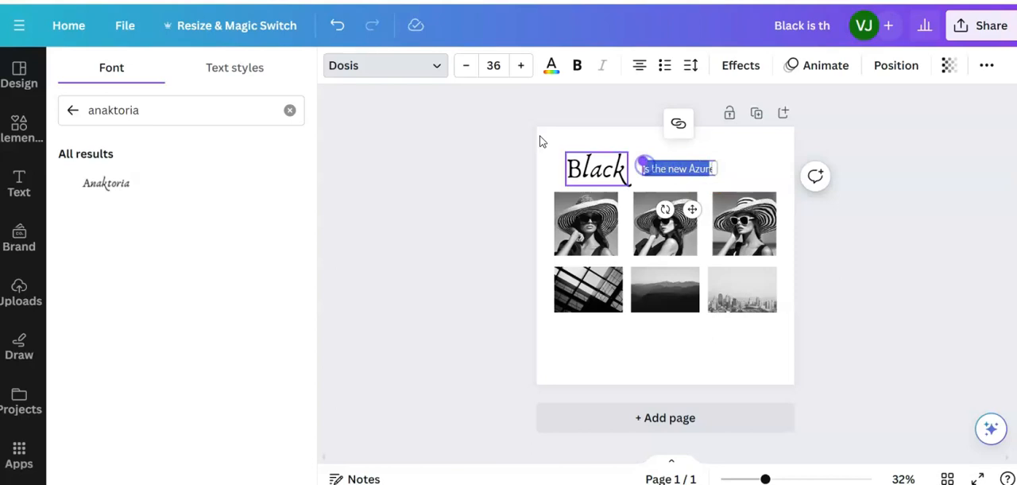
{"action": "left_click", "coordinate": [382, 63]}
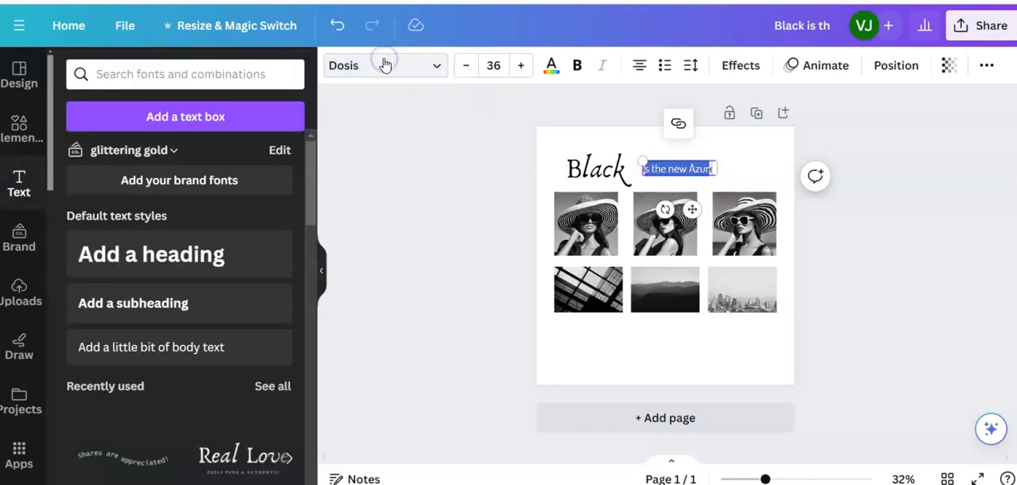
{"action": "left_click", "coordinate": [437, 70]}
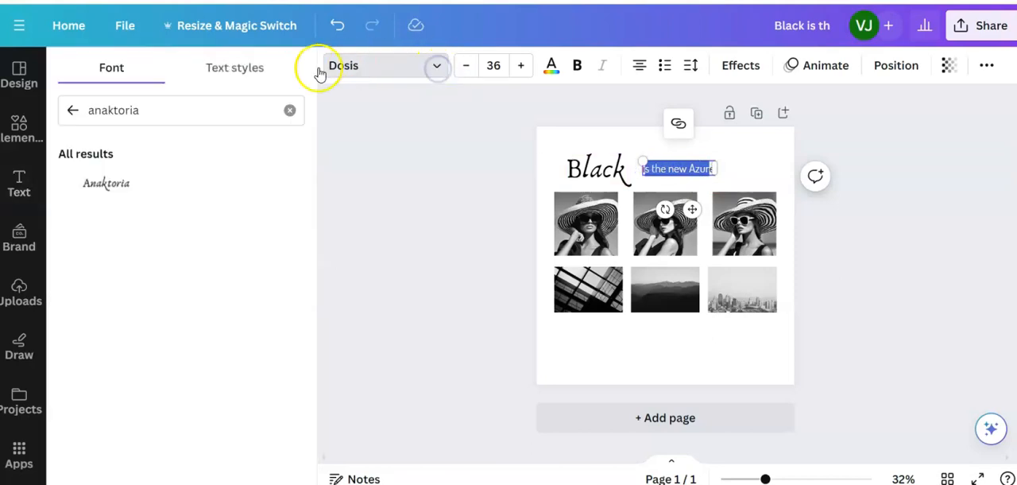
{"action": "left_click", "coordinate": [72, 114]}
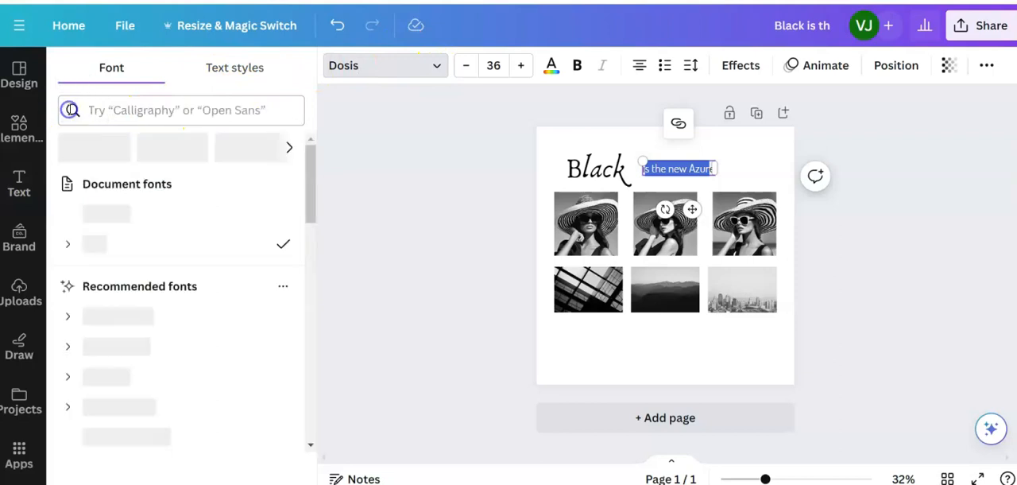
{"action": "left_click", "coordinate": [74, 109]}
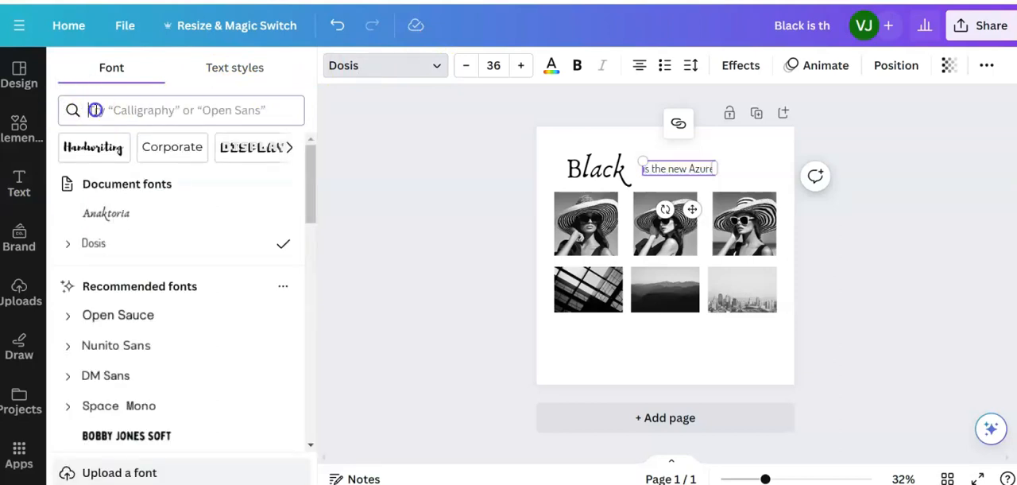
{"action": "type", "text": "cardo"}
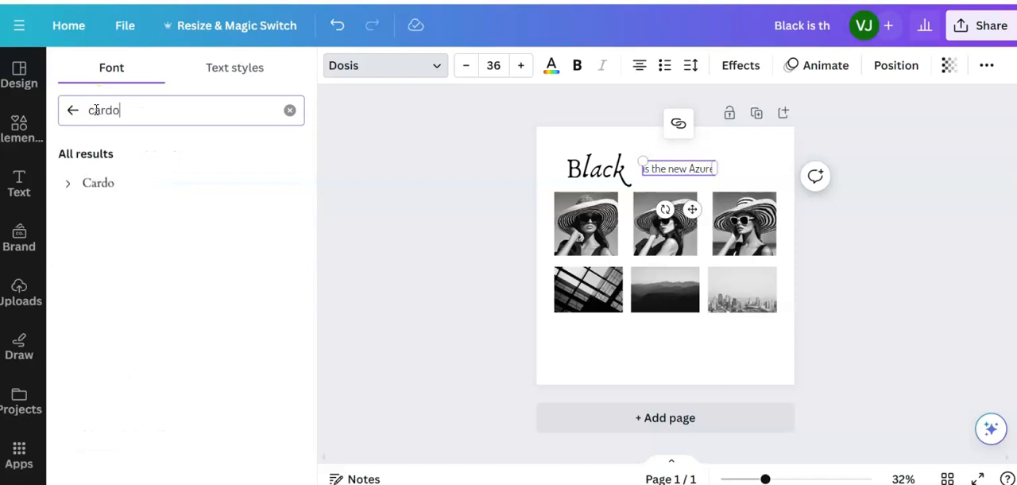
{"action": "left_click", "coordinate": [89, 187]}
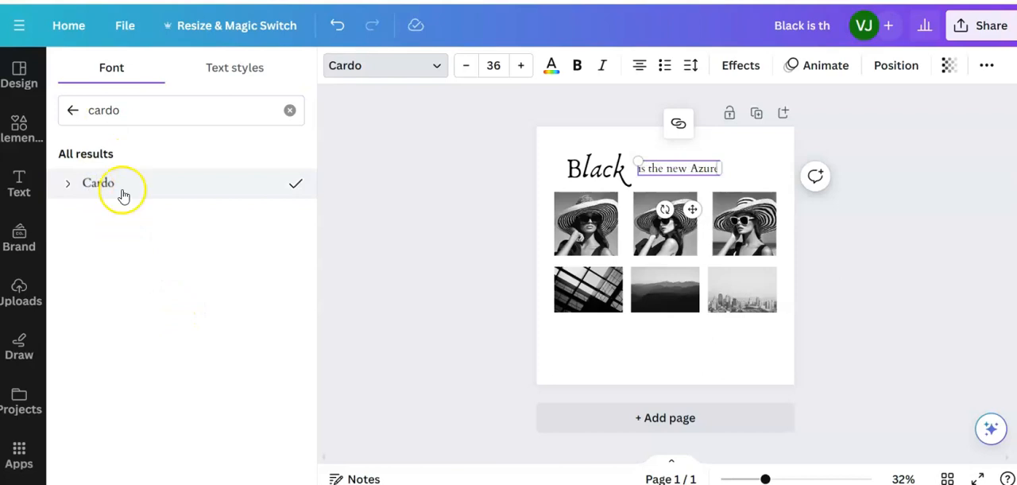
- Nudge the "is the new Azure" text slightly down and closer to the end of "Black"
{"action": "left_click_drag", "start_coordinate": [693, 213], "coordinate": [692, 214]}
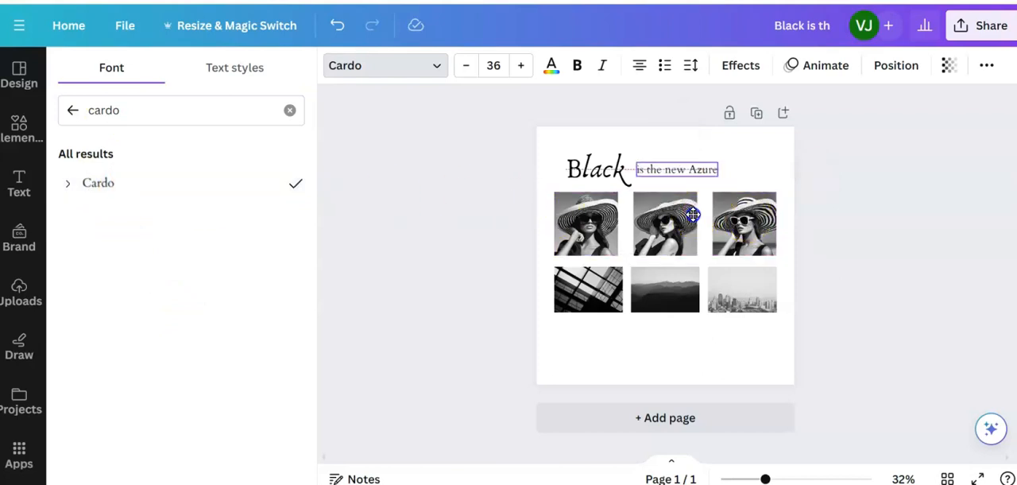
{"action": "left_click_drag", "start_coordinate": [693, 213], "coordinate": [693, 213]}
{"action": "left_click_drag", "start_coordinate": [692, 213], "coordinate": [693, 214]}
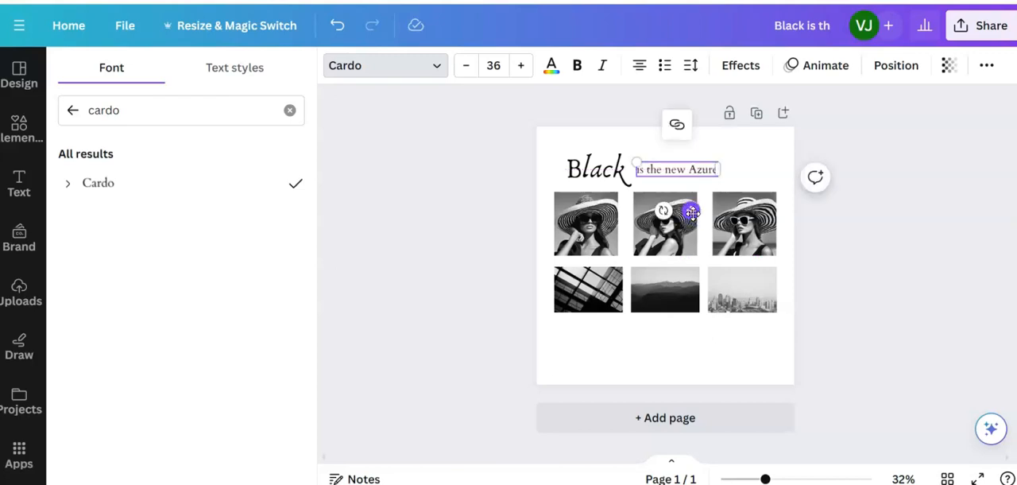
{"action": "left_click", "coordinate": [686, 174]}
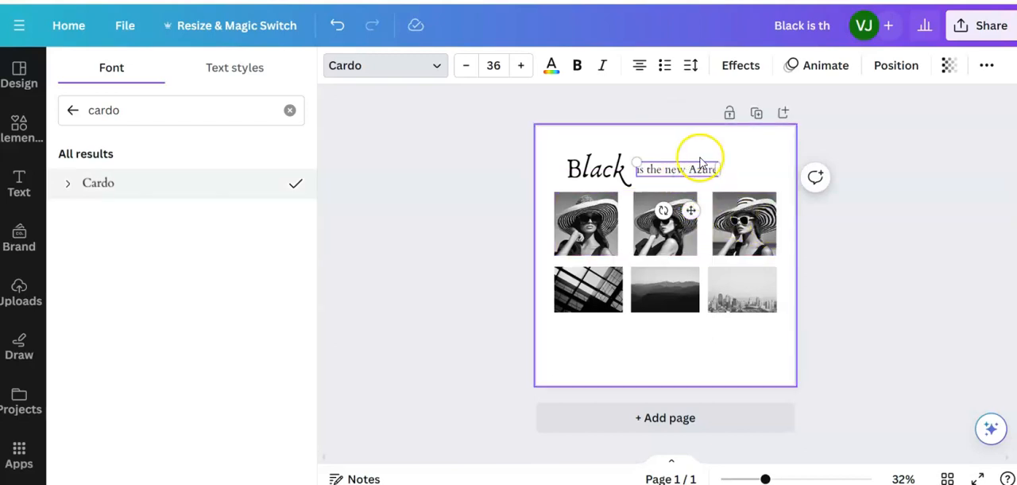
{"action": "left_click", "coordinate": [715, 170]}
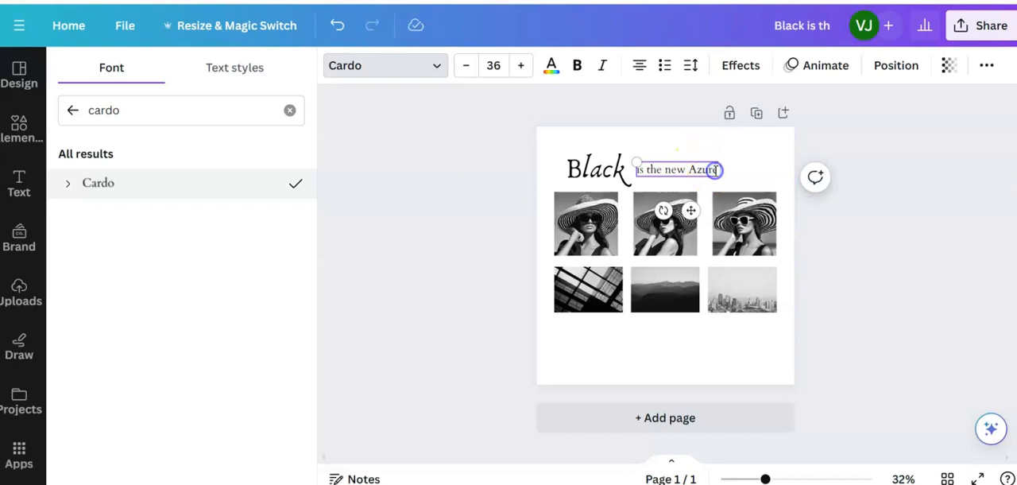
{"action": "left_click_drag", "start_coordinate": [714, 169], "coordinate": [631, 189]}
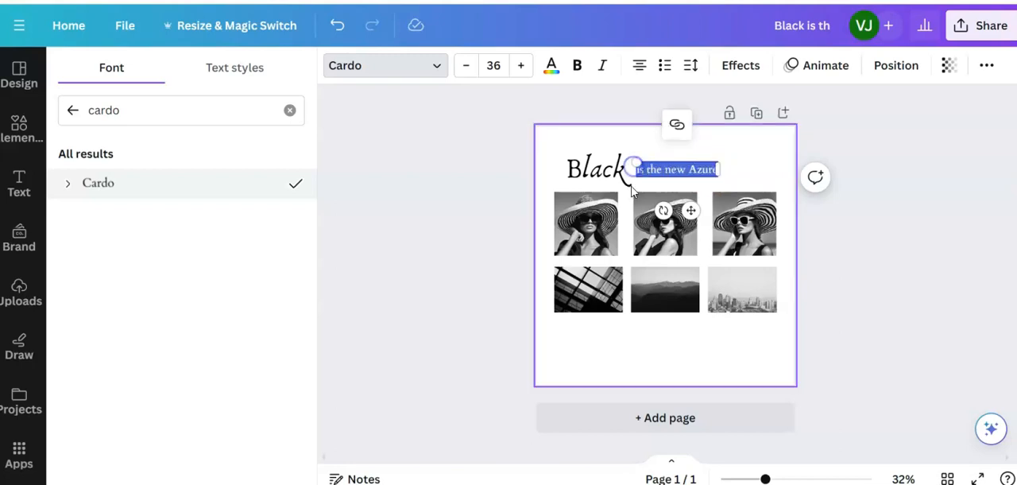
{"action": "key", "text": "Left"}
{"action": "left_click", "coordinate": [742, 162]}
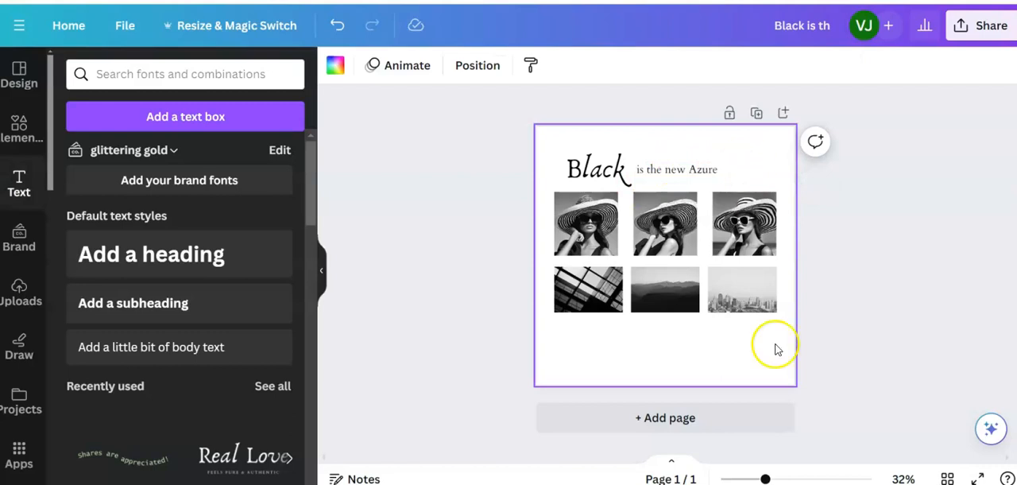
- Fine-tune the gap between "Black" and the "is the new Azure" text, keeping both on the same line above the hat photos
{"action": "left_click_drag", "start_coordinate": [765, 479], "coordinate": [781, 478]}
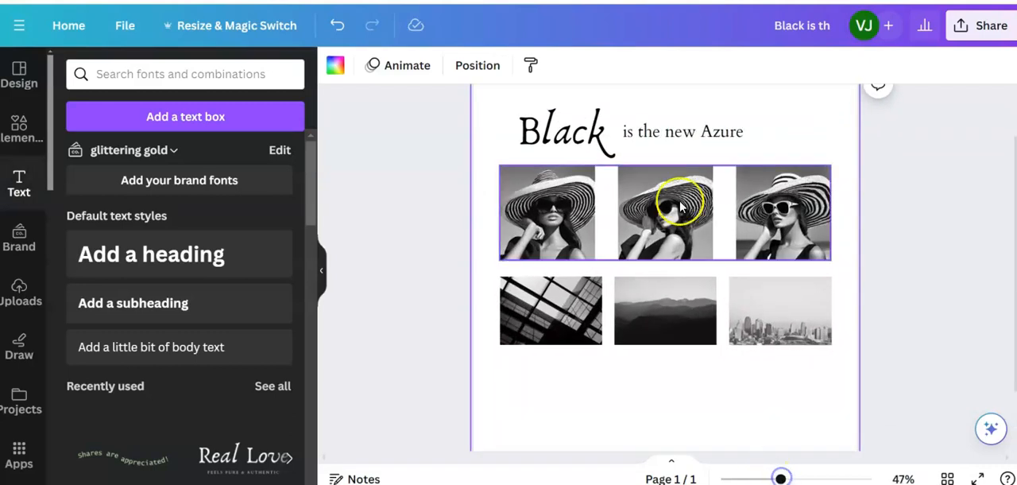
{"action": "left_click_drag", "start_coordinate": [682, 132], "coordinate": [680, 134]}
{"action": "key", "text": "Down"}
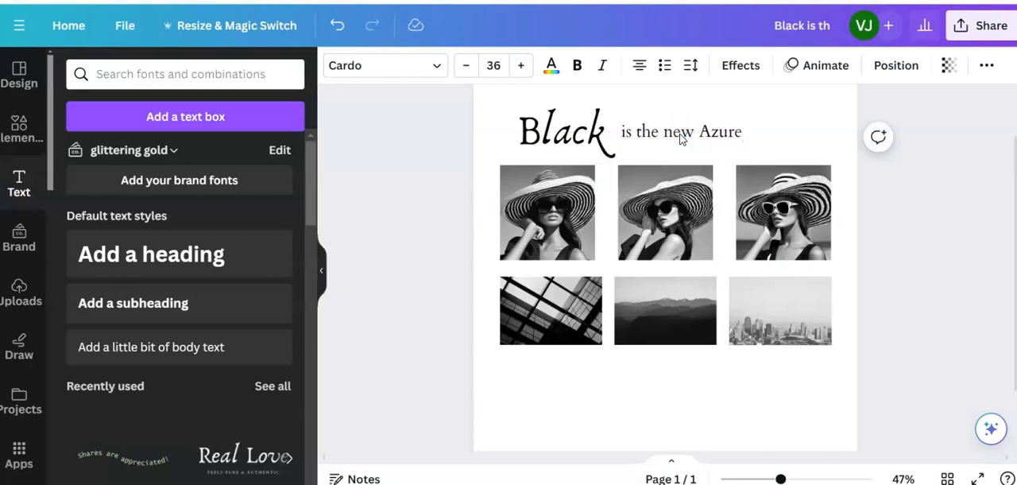
{"action": "left_click", "coordinate": [686, 132]}
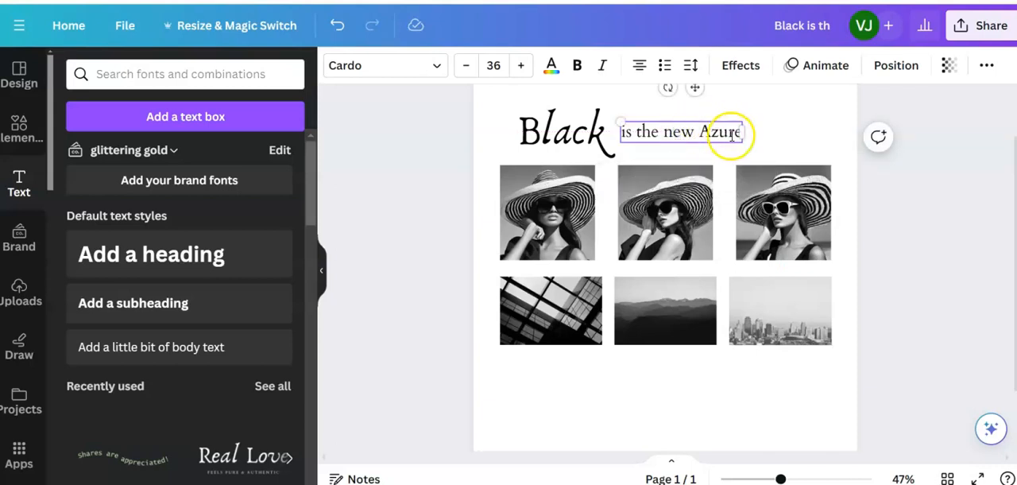
{"action": "left_click", "coordinate": [789, 137]}
{"action": "left_click", "coordinate": [682, 132]}
{"action": "left_click_drag", "start_coordinate": [685, 133], "coordinate": [687, 131]}
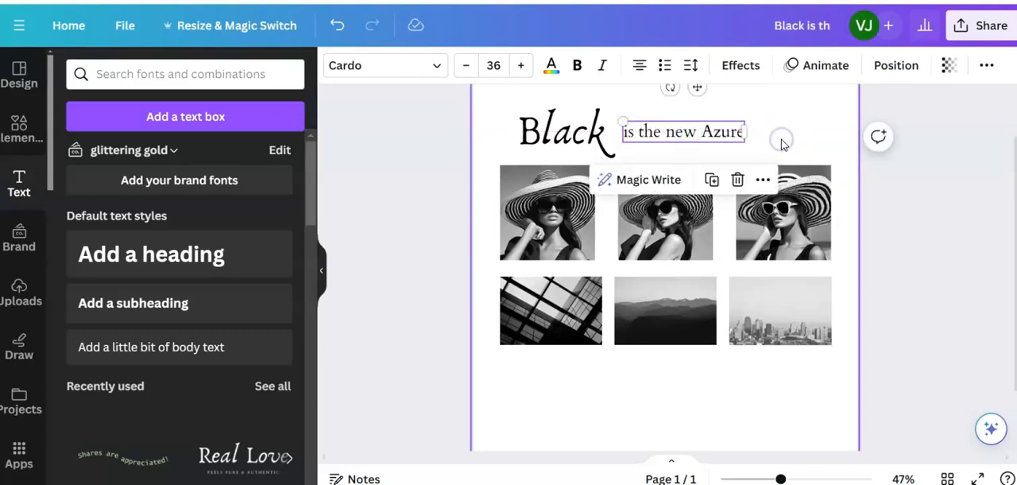
- Check the heading against the reference design and group "Black" with "is the new Azure" above the hat photos
{"action": "left_click", "coordinate": [781, 140]}
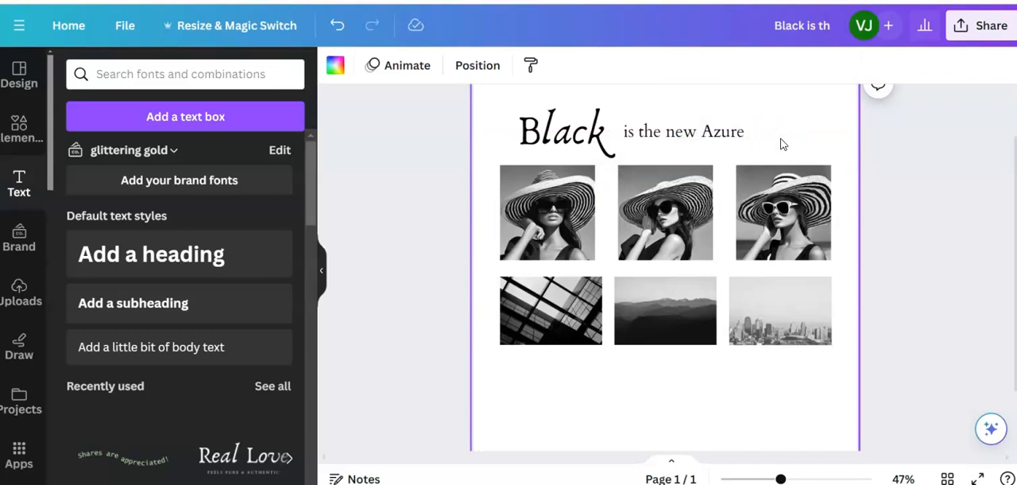
{"action": "left_click", "coordinate": [624, 18]}
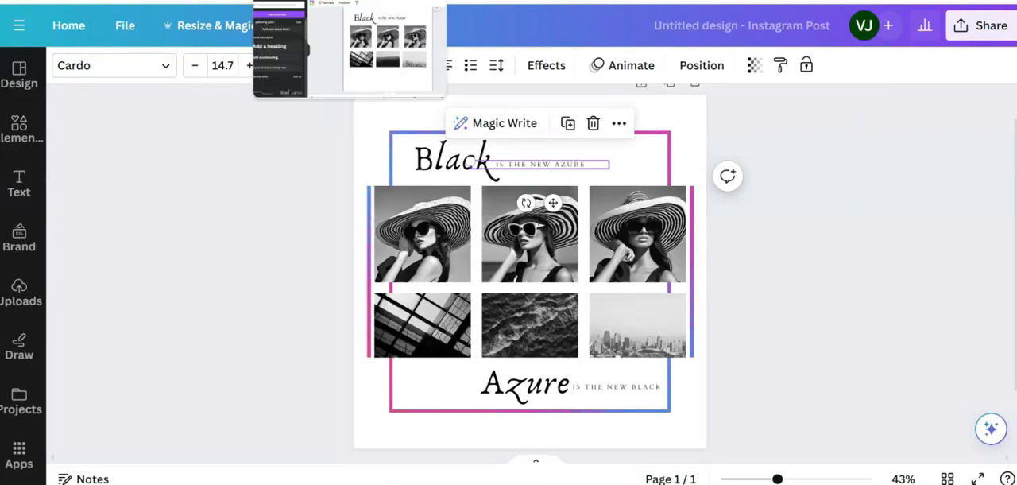
{"action": "left_click", "coordinate": [317, 2]}
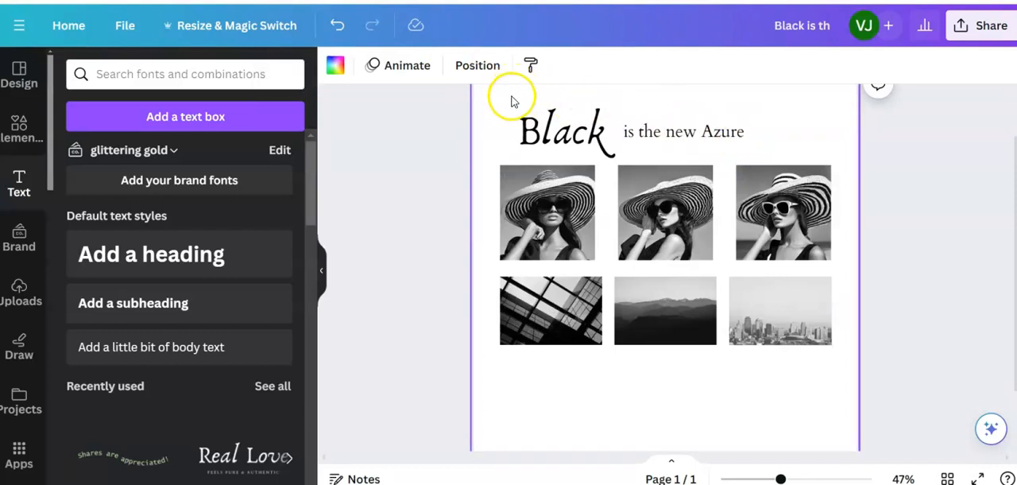
{"action": "left_click_drag", "start_coordinate": [510, 95], "coordinate": [765, 160]}
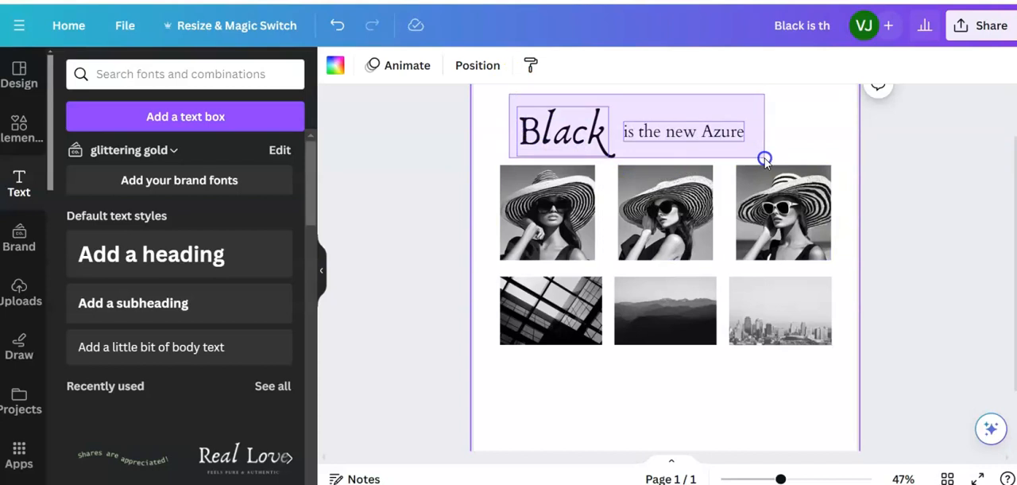
{"action": "left_click_drag", "start_coordinate": [764, 159], "coordinate": [765, 160]}
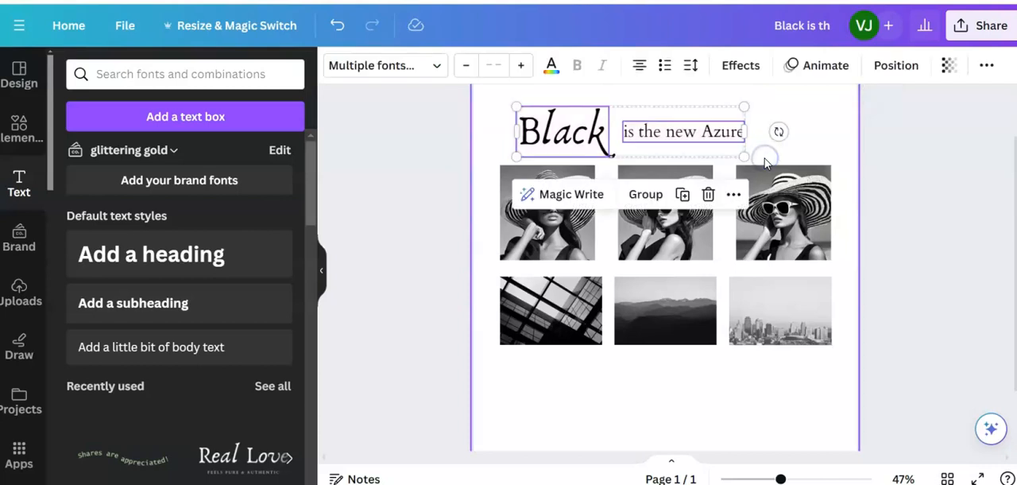
{"action": "left_click", "coordinate": [645, 193]}
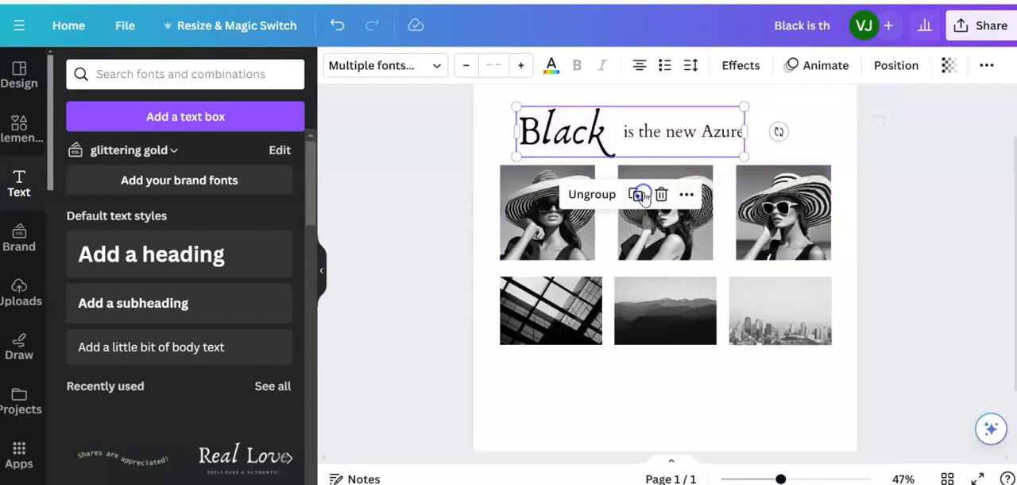
- Copy the grouped "Black is the new Azure" heading and place the duplicate below the second photo row, shifted toward the right
{"action": "right_click", "coordinate": [669, 126]}
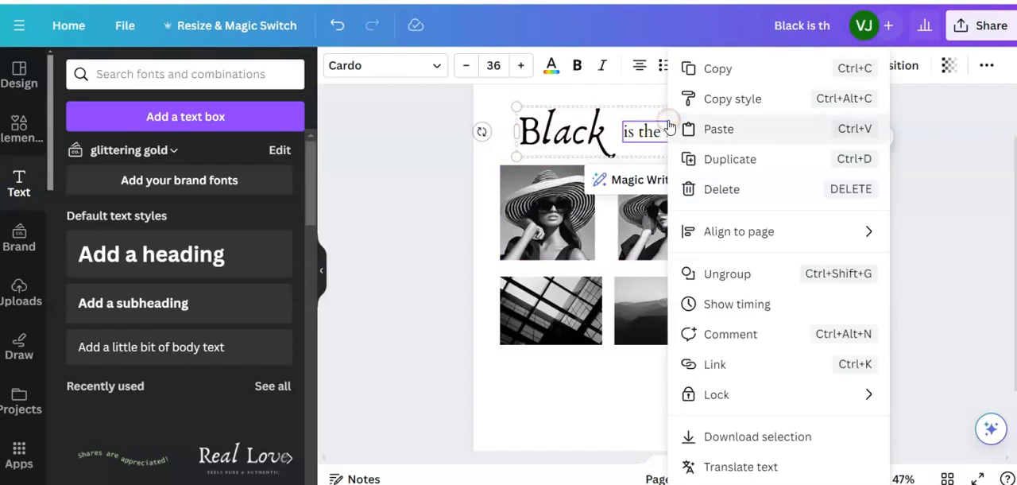
{"action": "left_click", "coordinate": [712, 70]}
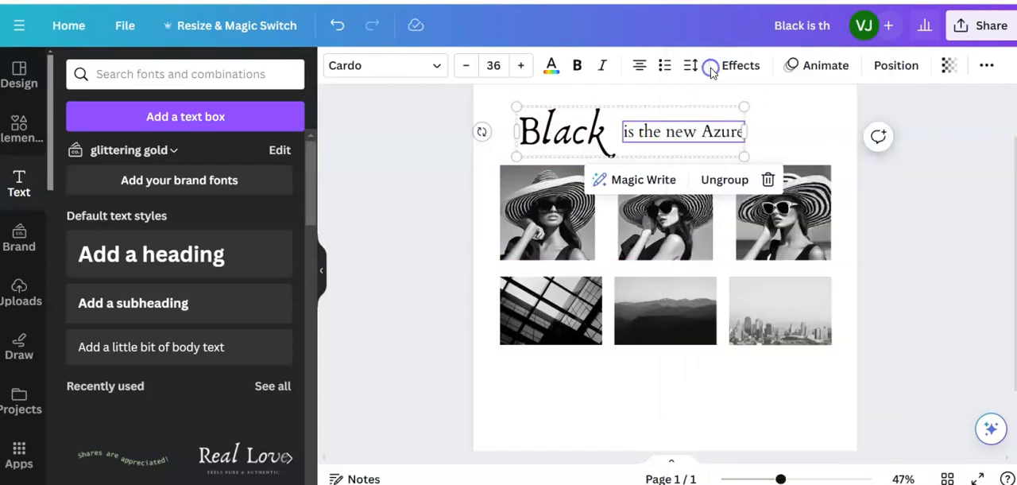
{"action": "right_click", "coordinate": [636, 370]}
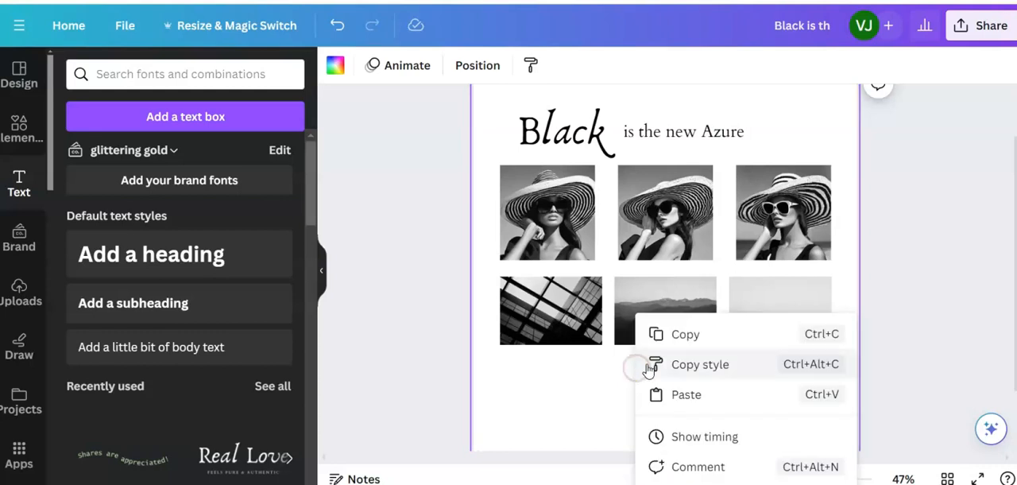
{"action": "left_click", "coordinate": [677, 395]}
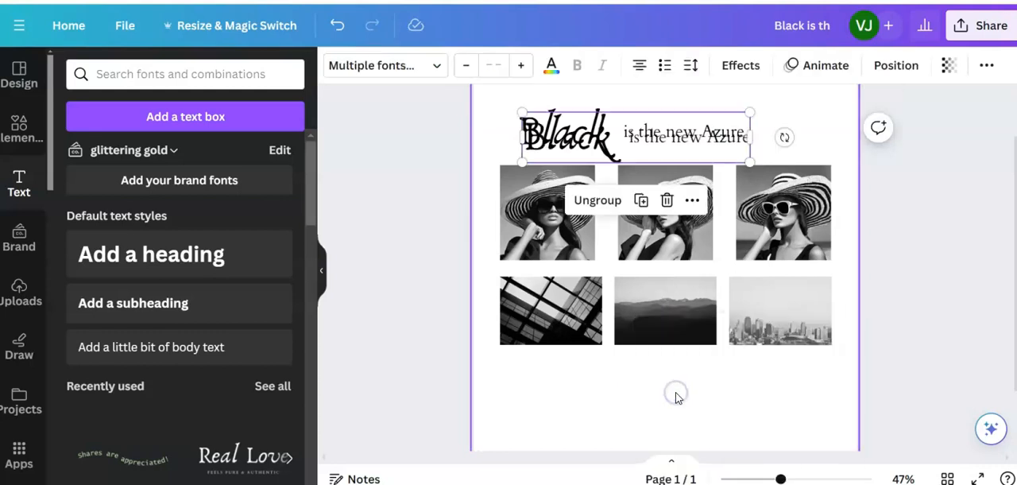
{"action": "left_click", "coordinate": [688, 130]}
{"action": "left_click_drag", "start_coordinate": [689, 130], "coordinate": [757, 372]}
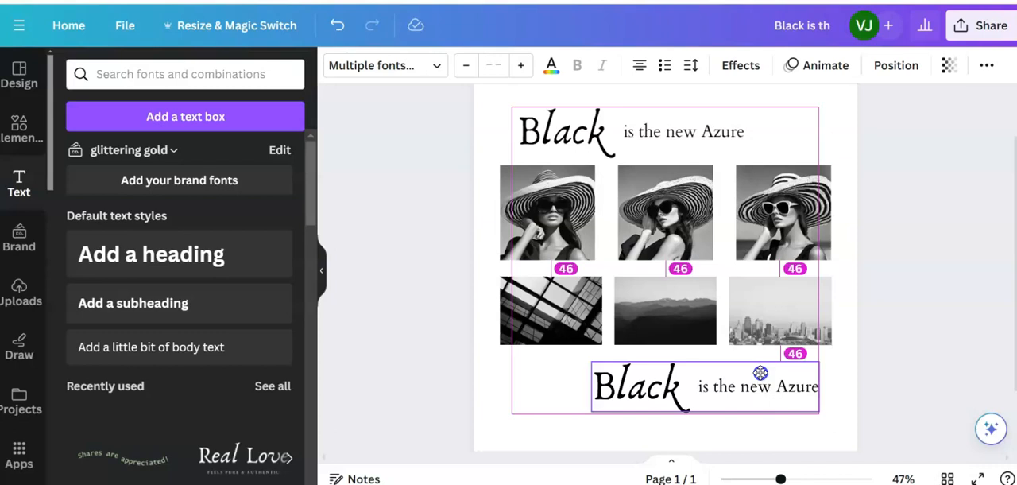
{"action": "left_click_drag", "start_coordinate": [760, 373], "coordinate": [760, 373]}
- Ungroup the duplicated heading below the second photo row and select its "Black" text
{"action": "left_click", "coordinate": [712, 389]}
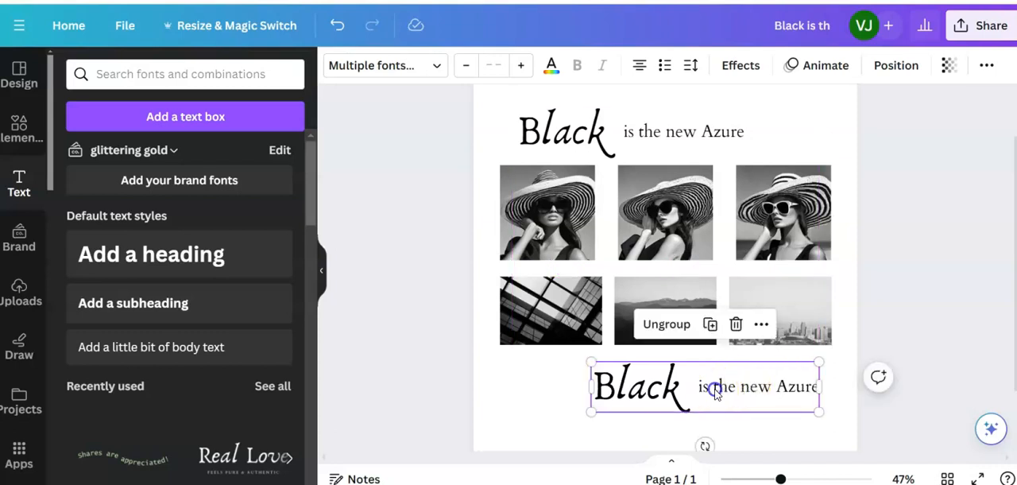
{"action": "left_click", "coordinate": [715, 387]}
{"action": "left_click", "coordinate": [676, 389]}
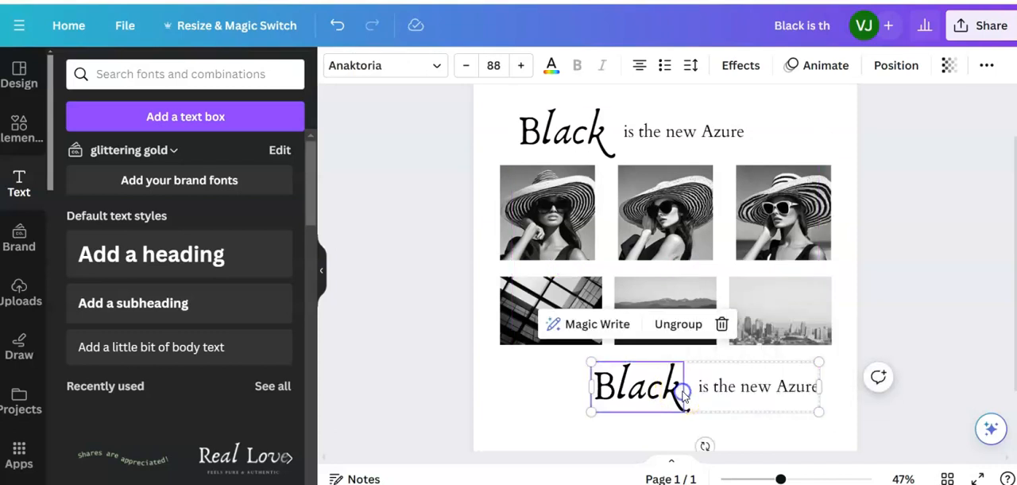
{"action": "left_click", "coordinate": [688, 323]}
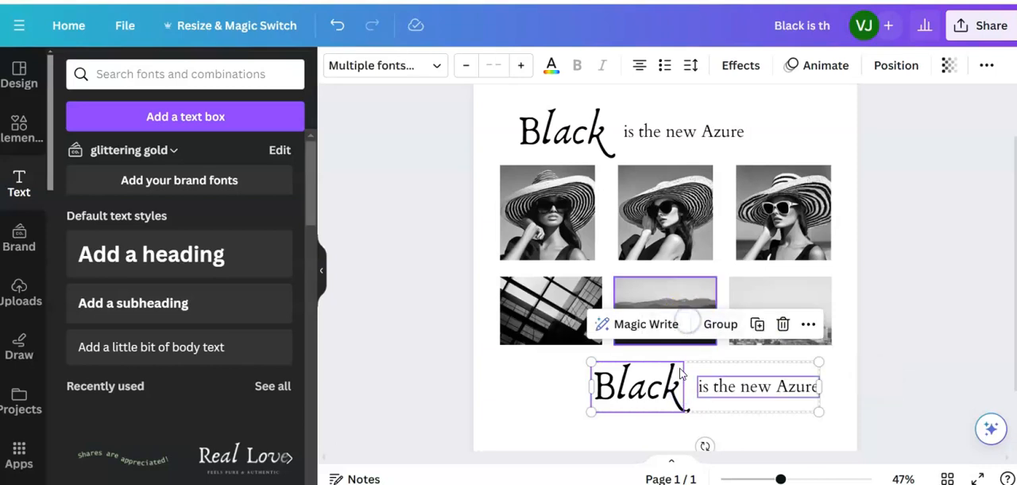
{"action": "left_click", "coordinate": [688, 393]}
{"action": "left_click", "coordinate": [685, 391]}
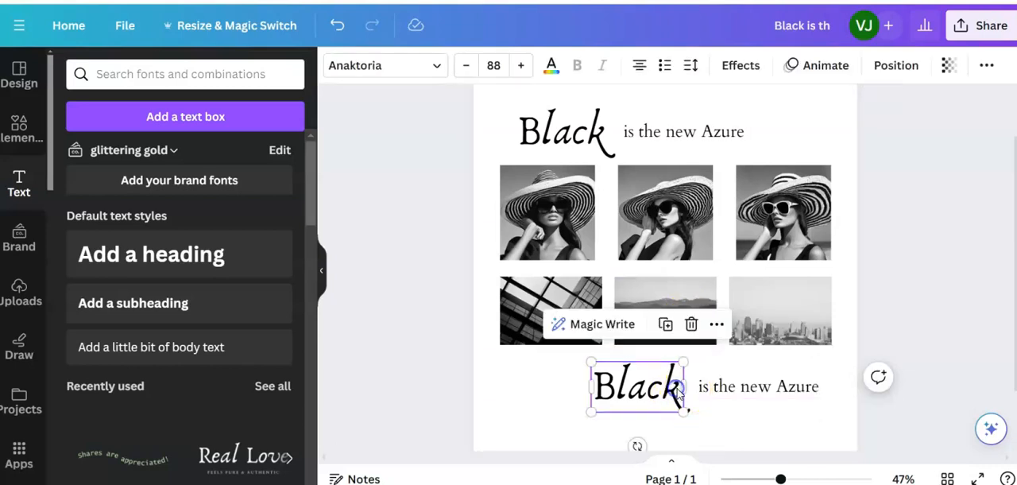
- Replace the lower "Black" with "Azure" and widen its text box so the word fits on one line
{"action": "double_click", "coordinate": [678, 391]}
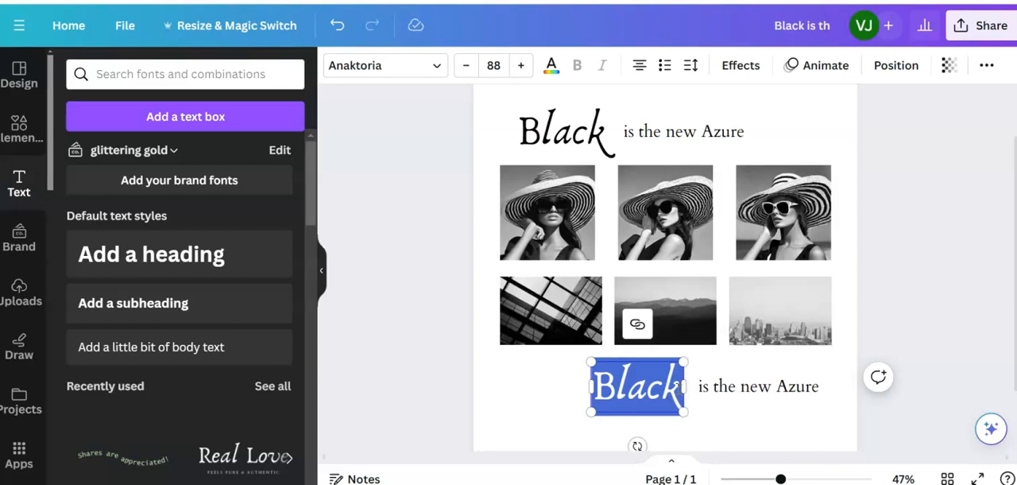
{"action": "type", "text": "Azure"}
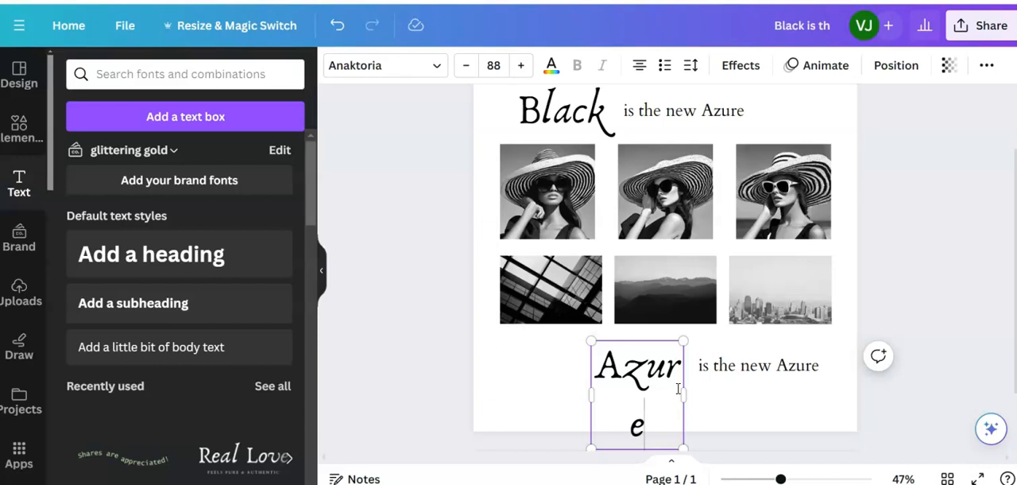
{"action": "left_click", "coordinate": [592, 111]}
{"action": "left_click", "coordinate": [626, 366]}
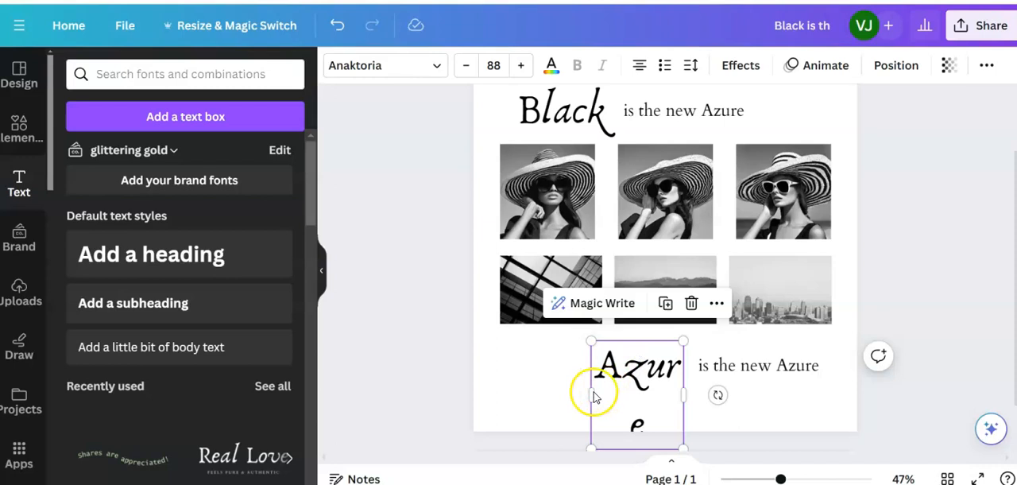
{"action": "left_click_drag", "start_coordinate": [586, 392], "coordinate": [577, 388]}
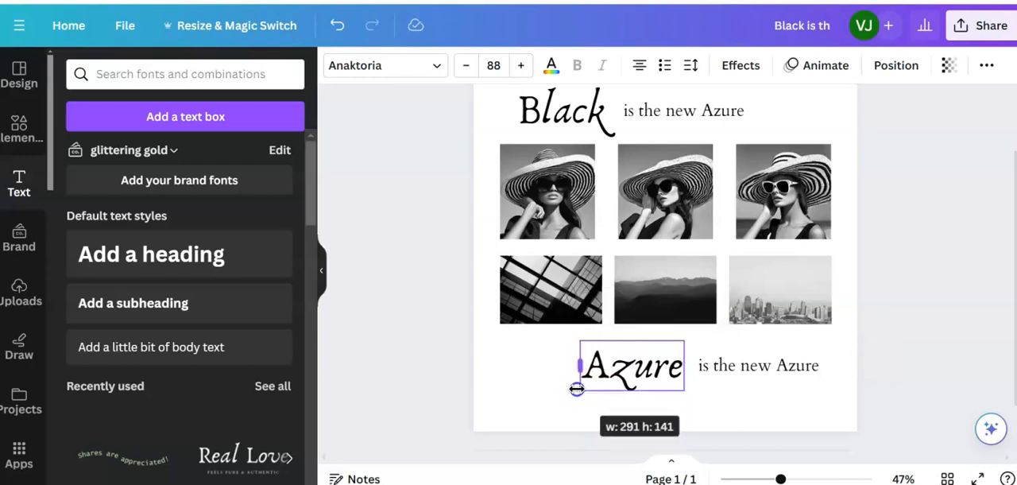
- Change the lower "is the new Azure" text to "is the new Black"
{"action": "left_click", "coordinate": [755, 368]}
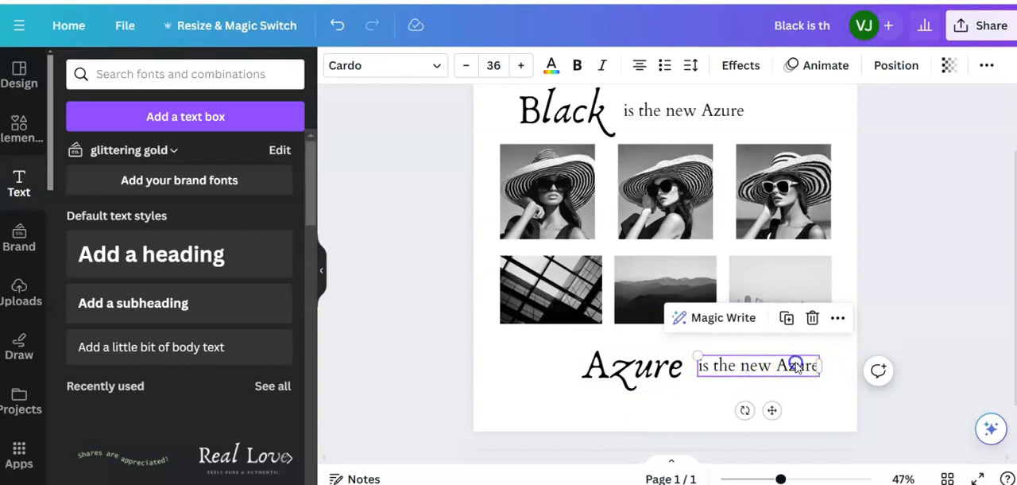
{"action": "double_click", "coordinate": [796, 364]}
{"action": "left_click", "coordinate": [796, 365]}
{"action": "double_click", "coordinate": [810, 365]}
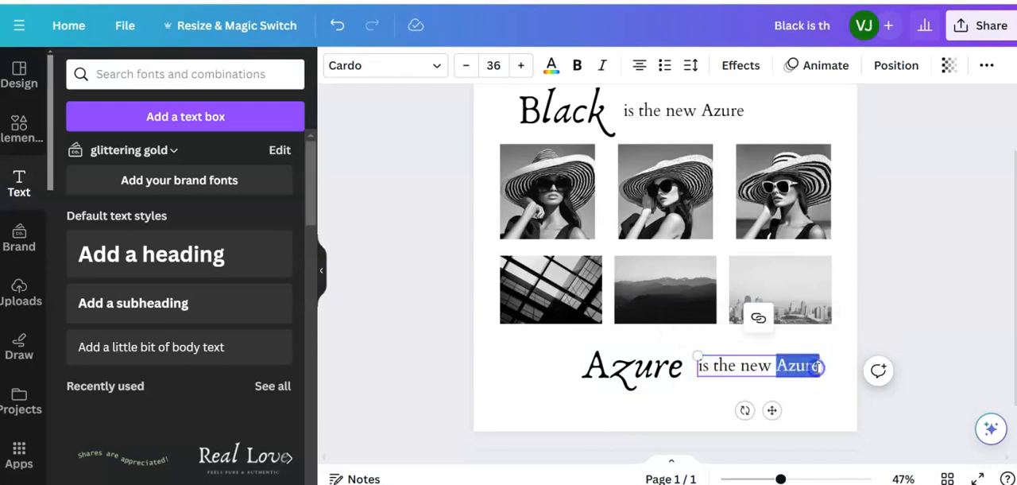
{"action": "type", "text": "Black"}
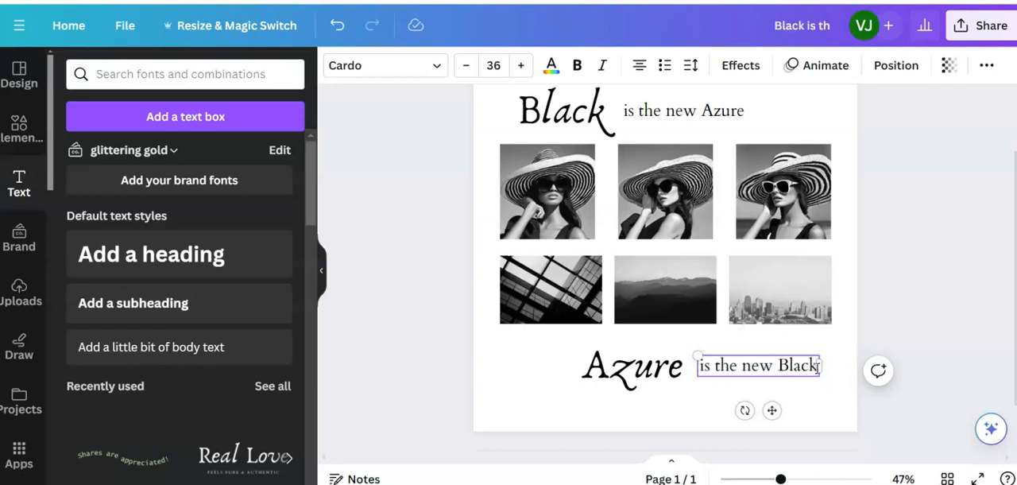
{"action": "left_click", "coordinate": [779, 365]}
{"action": "key", "text": "BackSpace"}
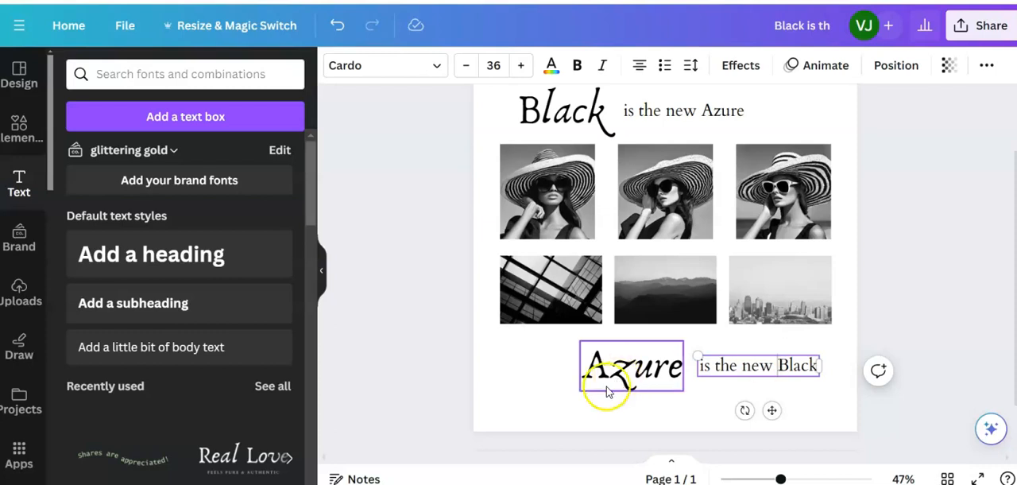
- Review the whole composition and examine the gradient square border around the text and photos in the reference design
{"action": "left_click_drag", "start_coordinate": [781, 479], "coordinate": [770, 479]}
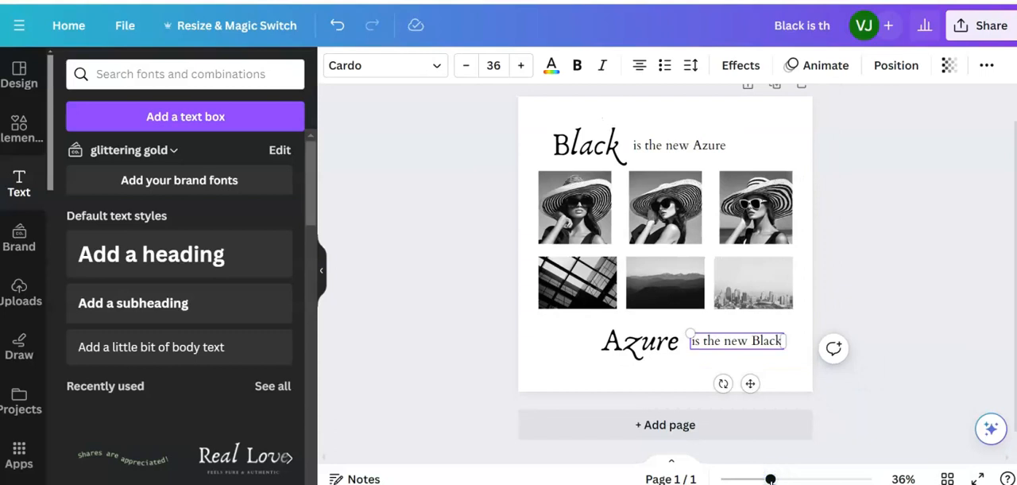
{"action": "left_click", "coordinate": [862, 274]}
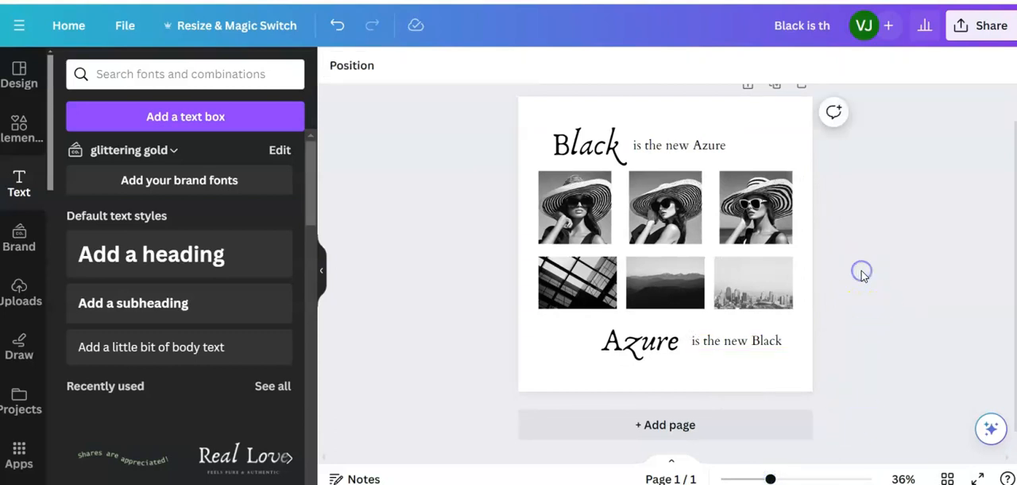
{"action": "left_click", "coordinate": [738, 340]}
{"action": "left_click_drag", "start_coordinate": [736, 342], "coordinate": [736, 342]}
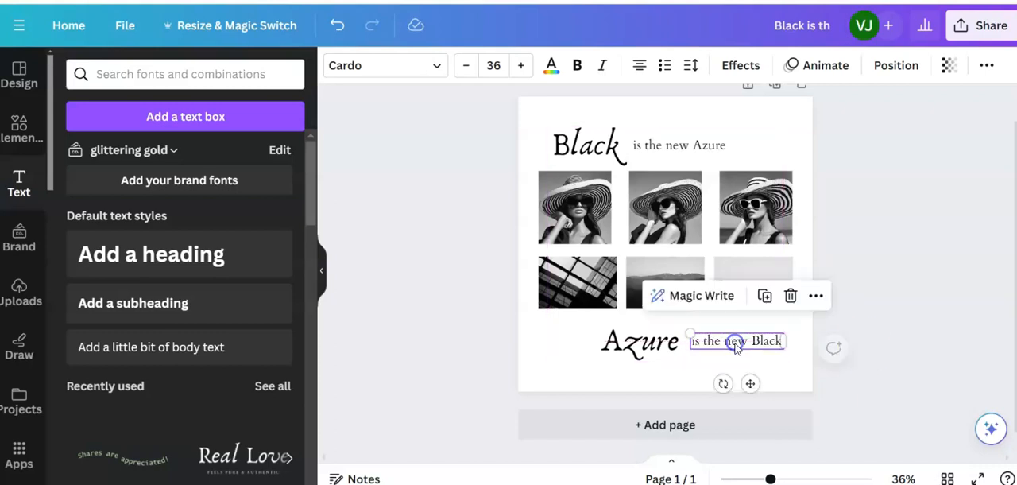
{"action": "left_click", "coordinate": [868, 345]}
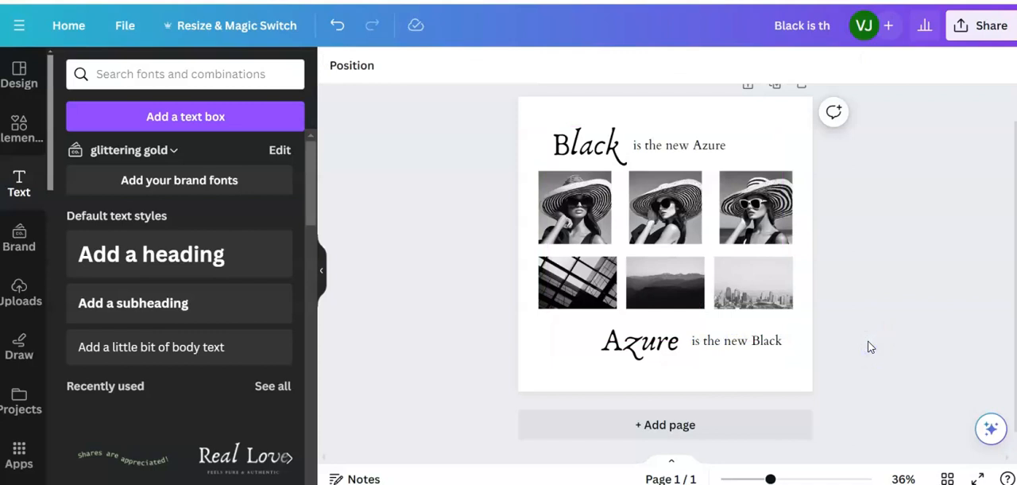
{"action": "left_click", "coordinate": [465, 157]}
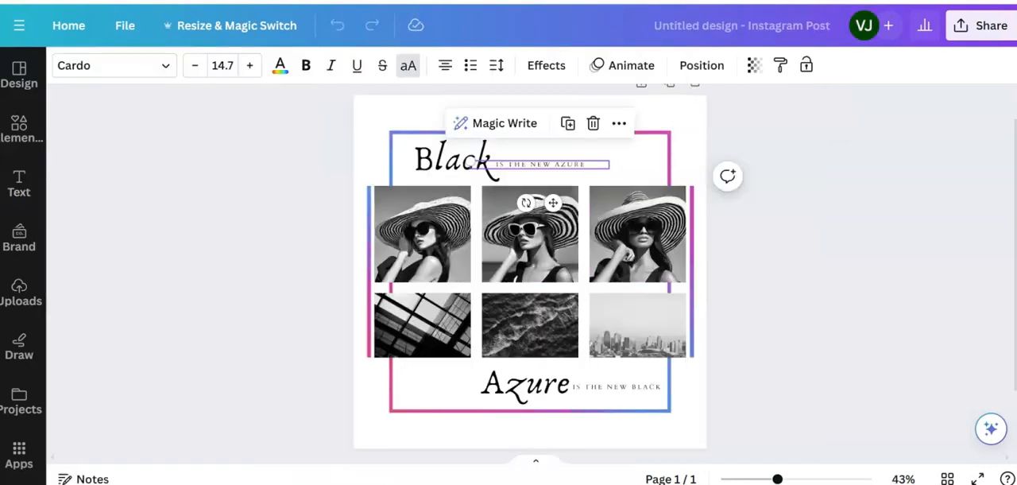
{"action": "left_click", "coordinate": [381, 112]}
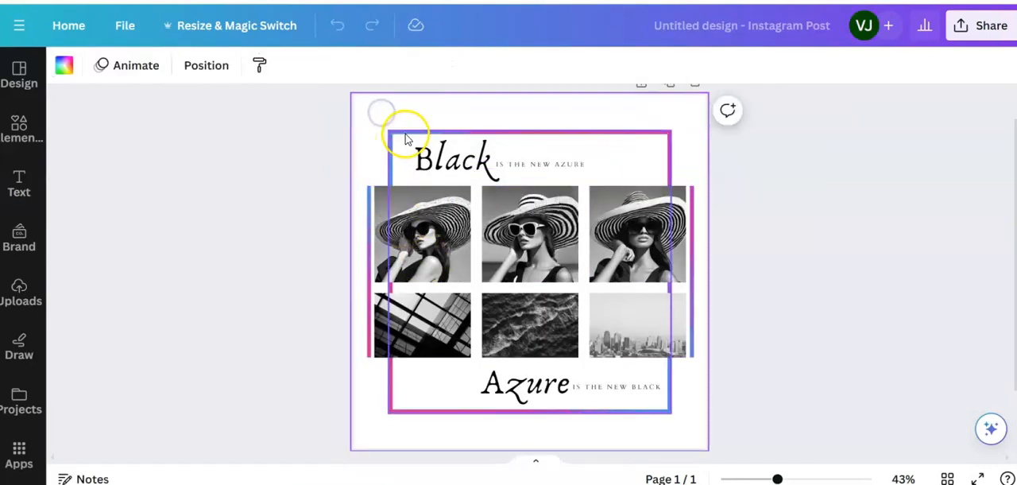
{"action": "left_click", "coordinate": [405, 137]}
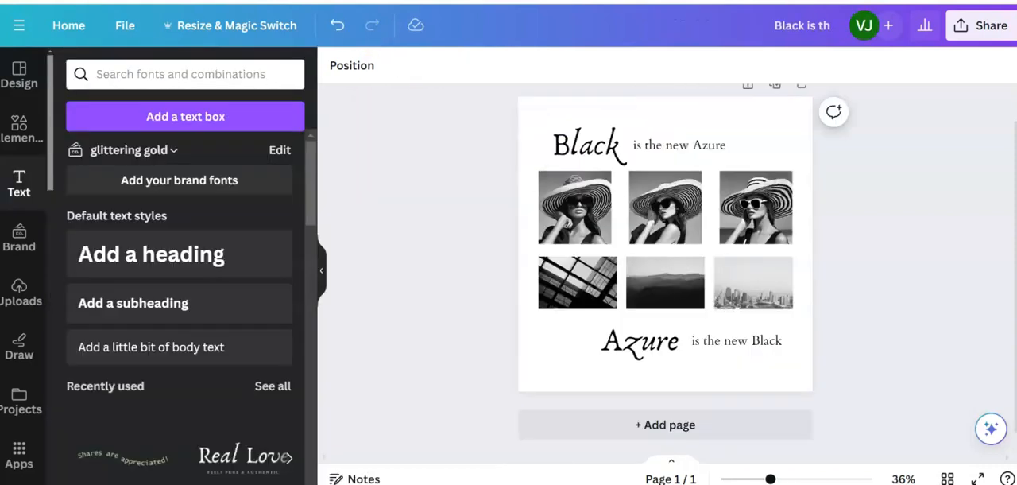
- Search the elements library for "square border" and browse the photo results for a suitable border
{"action": "left_click", "coordinate": [12, 136]}
{"action": "left_click", "coordinate": [236, 74]}
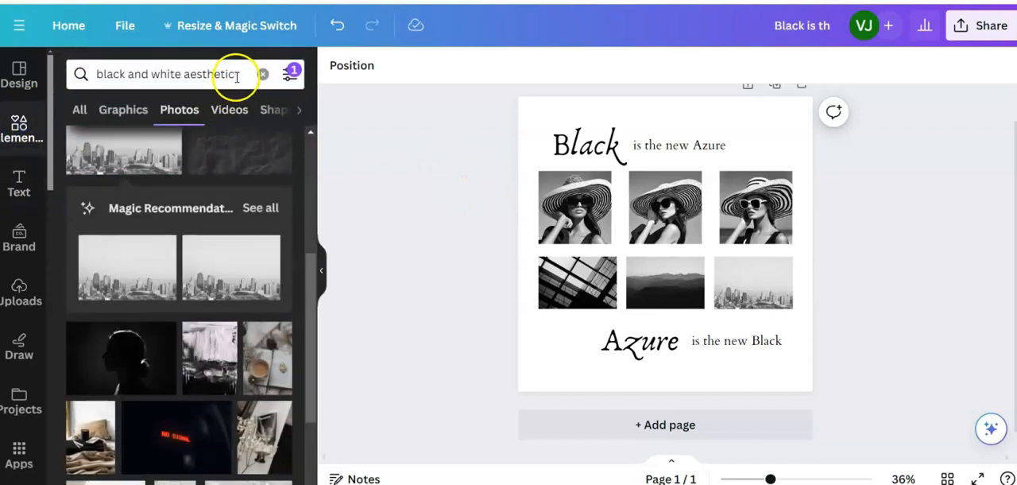
{"action": "left_click_drag", "start_coordinate": [236, 75], "coordinate": [89, 73]}
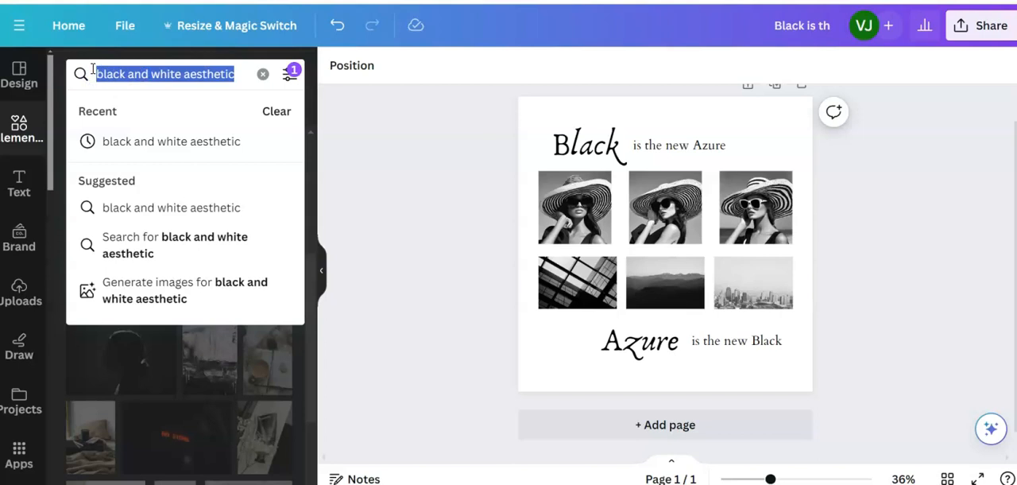
{"action": "type", "text": "square border"}
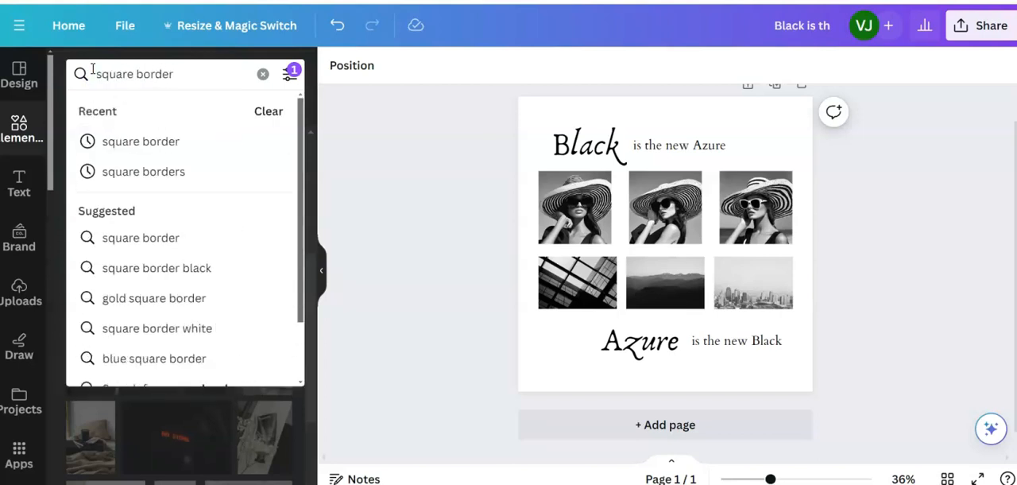
{"action": "left_click", "coordinate": [99, 143]}
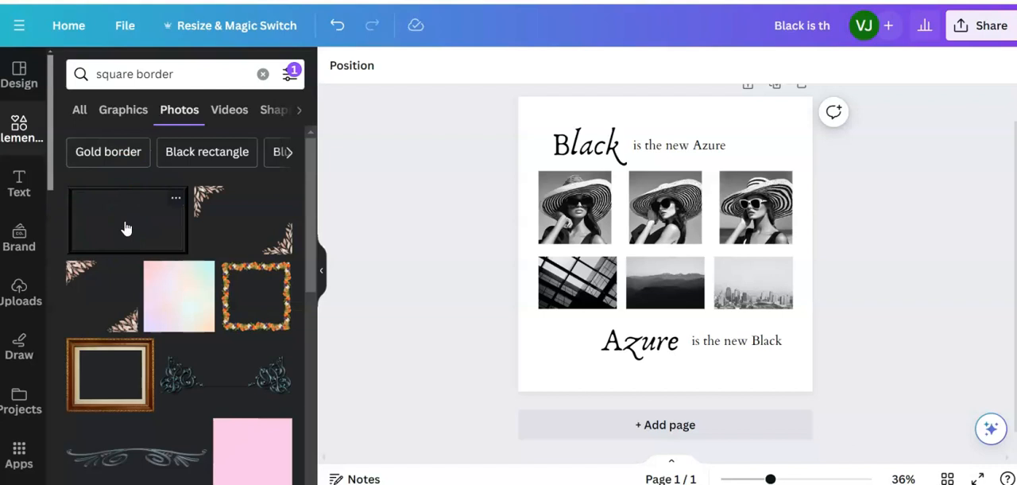
{"action": "scroll", "coordinate": [132, 227], "scroll_direction": "down", "scroll_amount": 3}
{"action": "scroll", "coordinate": [193, 238], "scroll_direction": "down", "scroll_amount": 2}
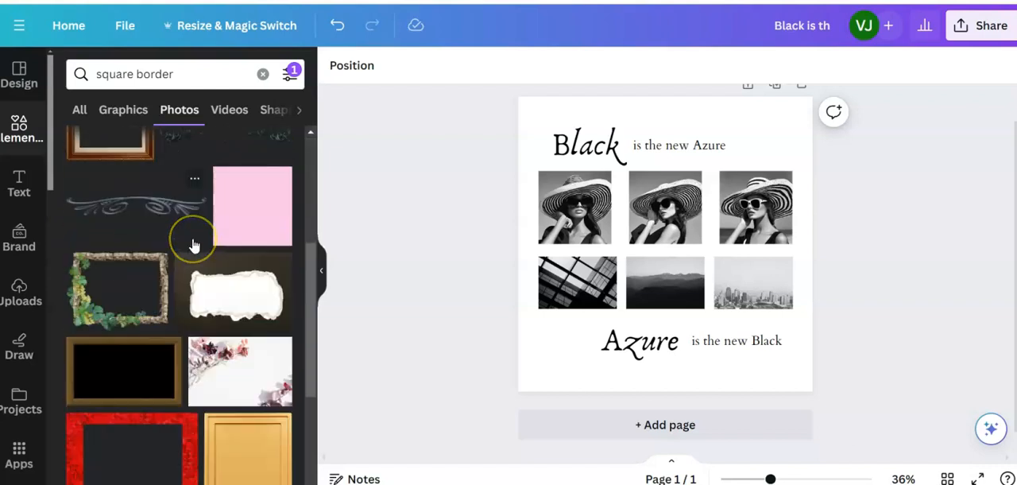
{"action": "scroll", "coordinate": [193, 244], "scroll_direction": "down", "scroll_amount": 3}
{"action": "scroll", "coordinate": [193, 245], "scroll_direction": "down", "scroll_amount": 2}
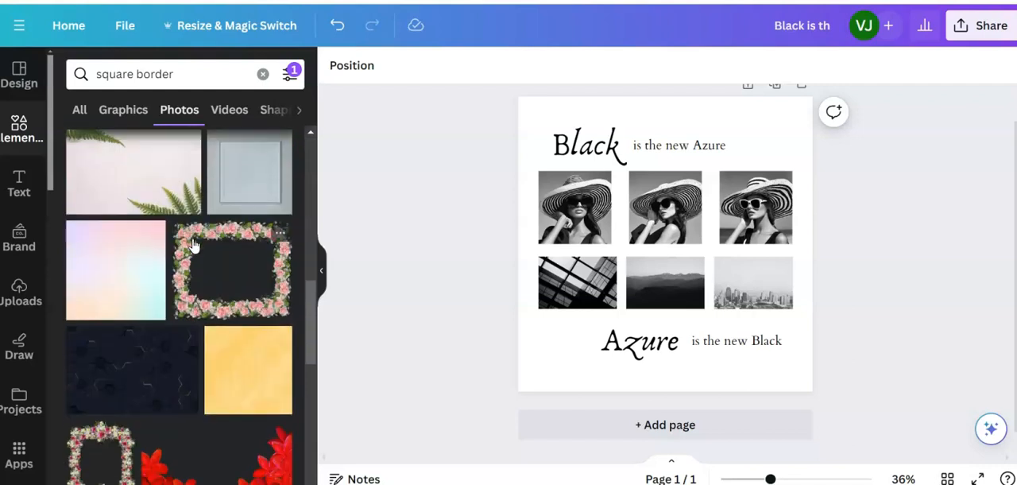
- Change the elements search to "square frame" and look through the photo results for a suitable frame
{"action": "left_click", "coordinate": [175, 73]}
{"action": "left_click_drag", "start_coordinate": [177, 74], "coordinate": [138, 76]}
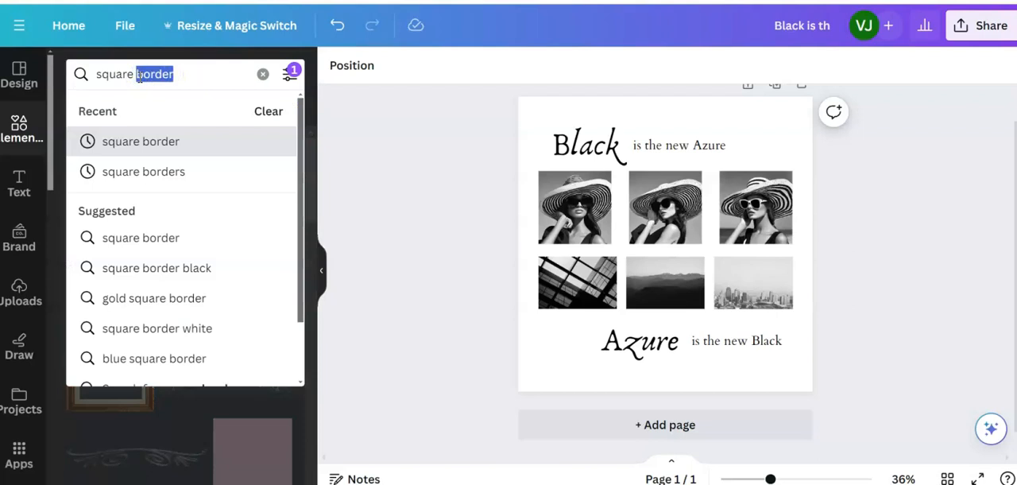
{"action": "type", "text": "frame"}
{"action": "key", "text": "Return"}
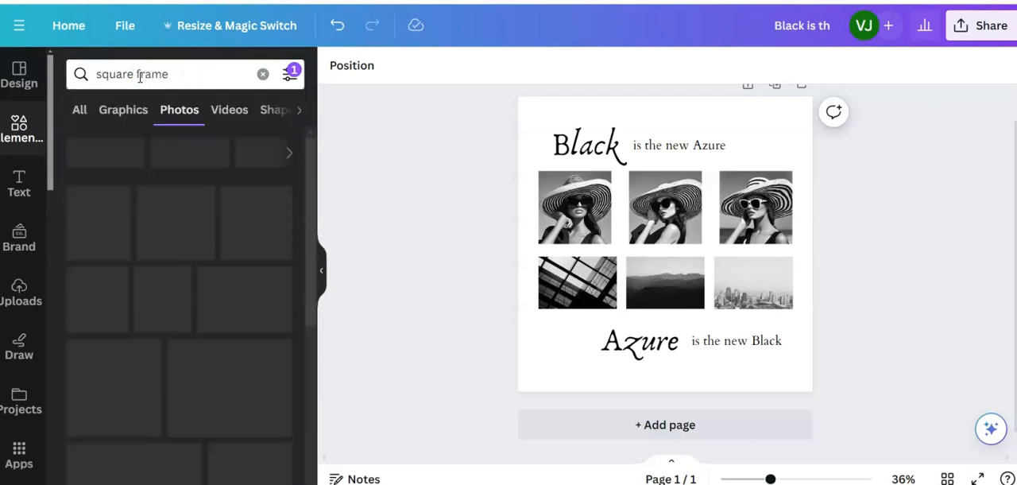
{"action": "left_click", "coordinate": [148, 90]}
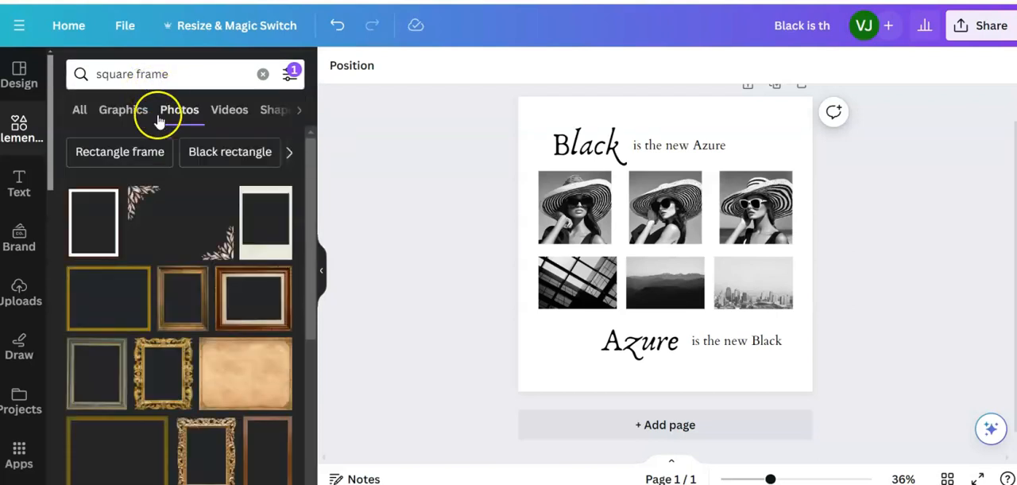
{"action": "scroll", "coordinate": [160, 214], "scroll_direction": "down", "scroll_amount": 3}
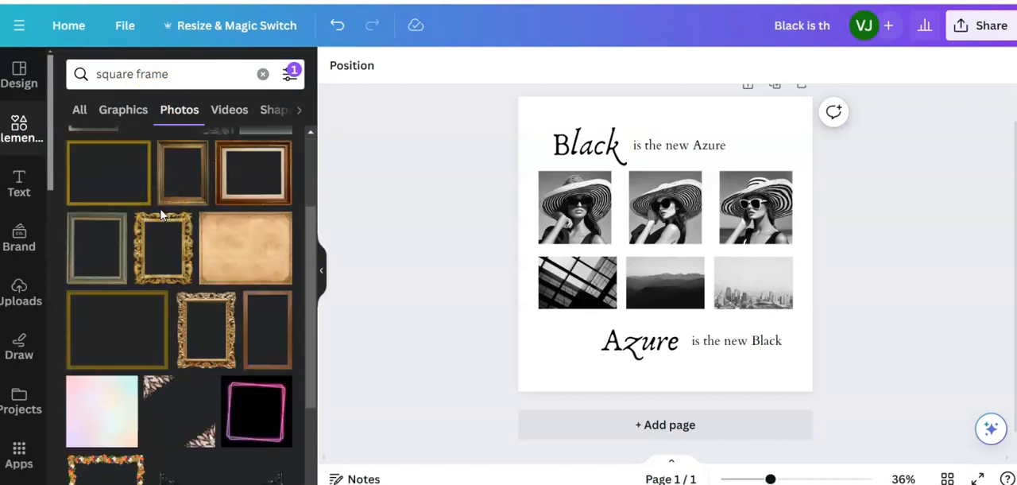
{"action": "scroll", "coordinate": [161, 214], "scroll_direction": "down", "scroll_amount": 6}
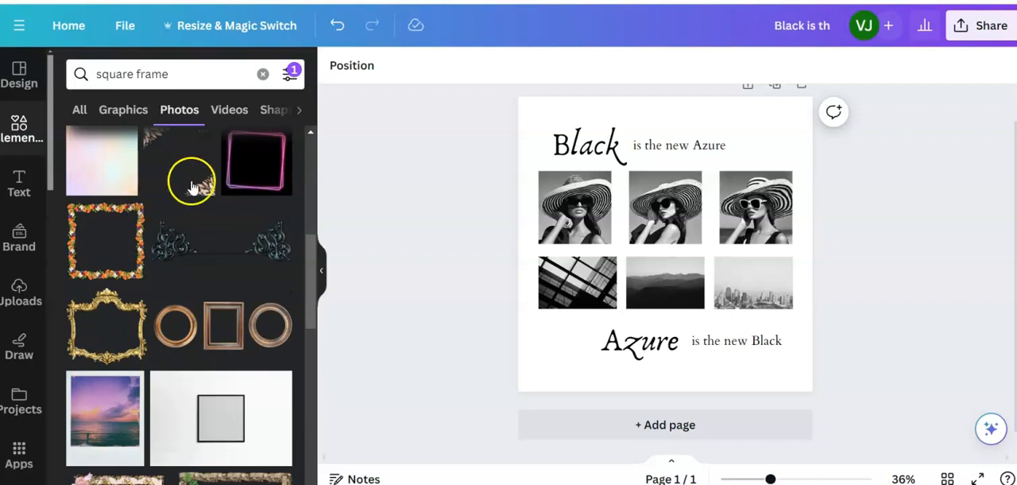
- Open the details of the square floral frame and view its licensing information
{"action": "left_click", "coordinate": [133, 213]}
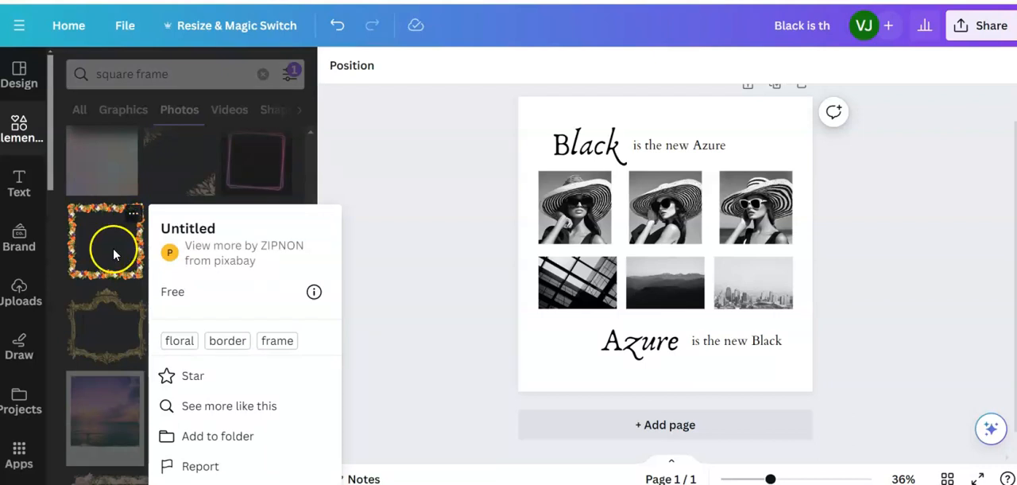
{"action": "left_click", "coordinate": [314, 291]}
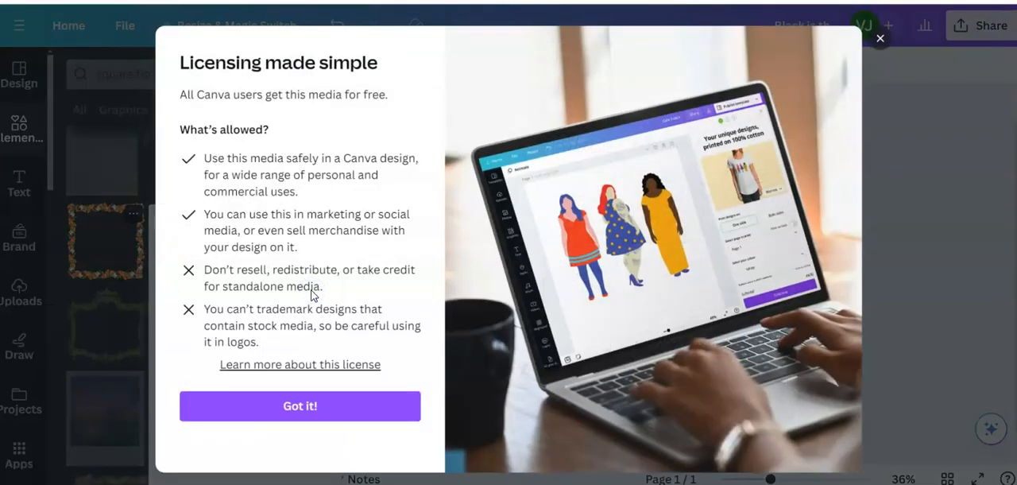
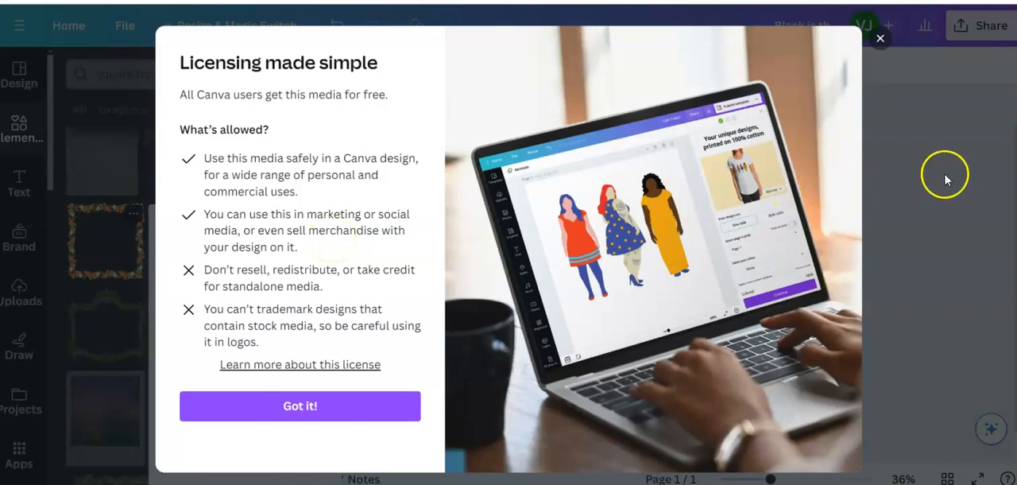
- Close the licensing information, add the square floral frame to the page and send it behind the photos and headings
{"action": "left_click", "coordinate": [880, 40]}
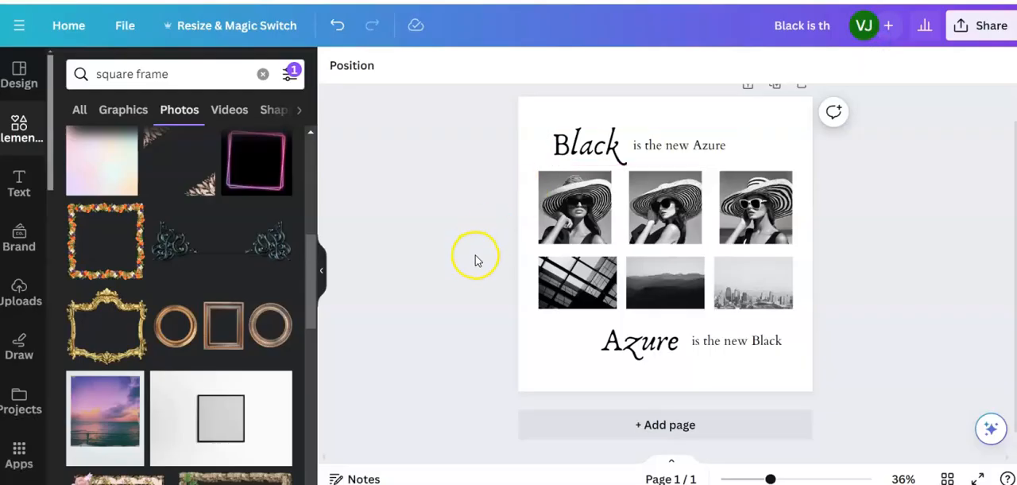
{"action": "left_click", "coordinate": [115, 246]}
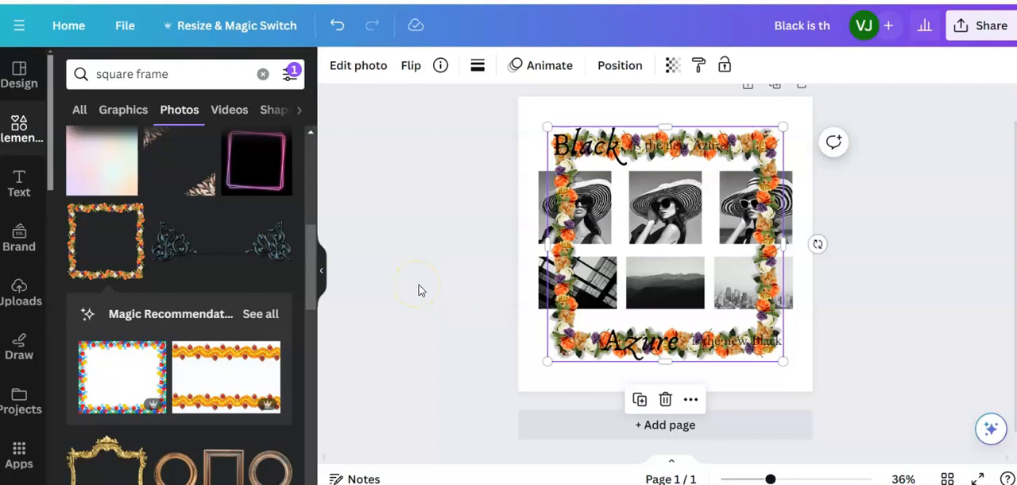
{"action": "left_click", "coordinate": [621, 67]}
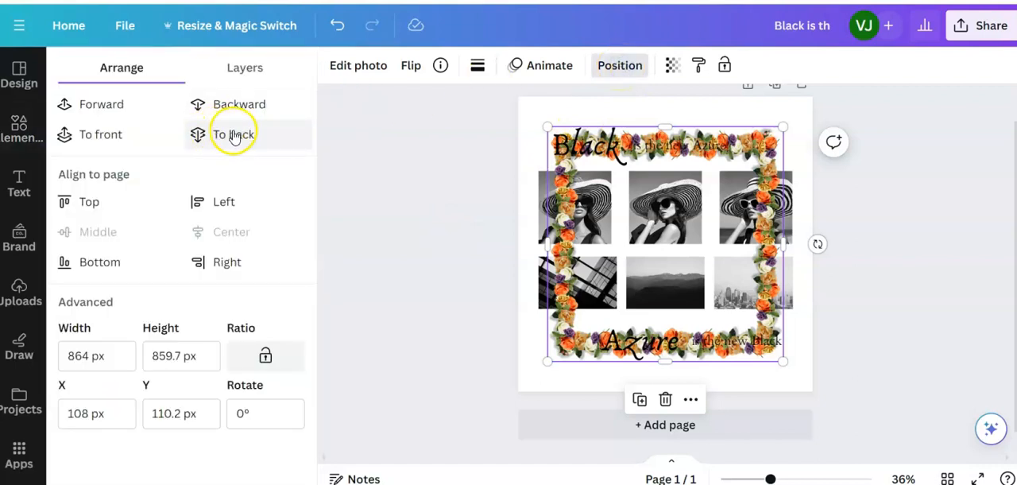
{"action": "left_click", "coordinate": [218, 134]}
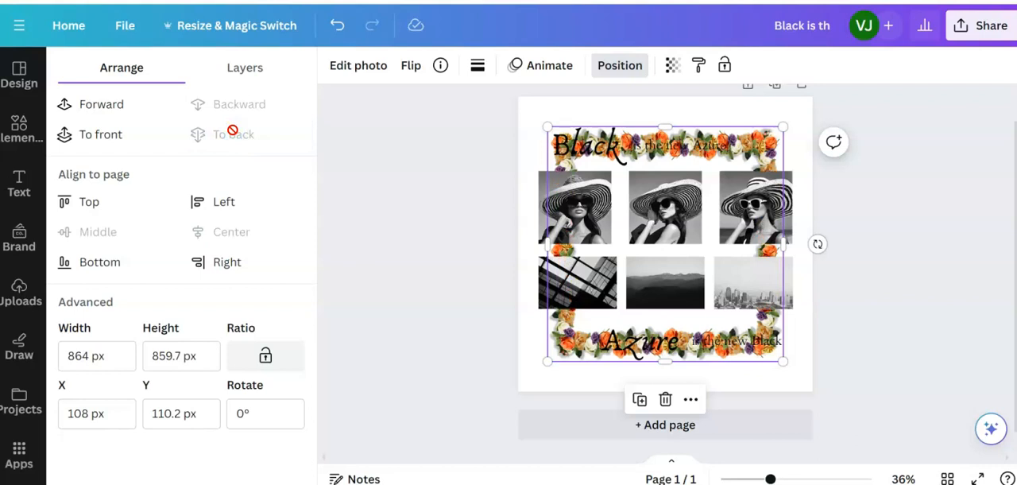
{"action": "left_click", "coordinate": [530, 361]}
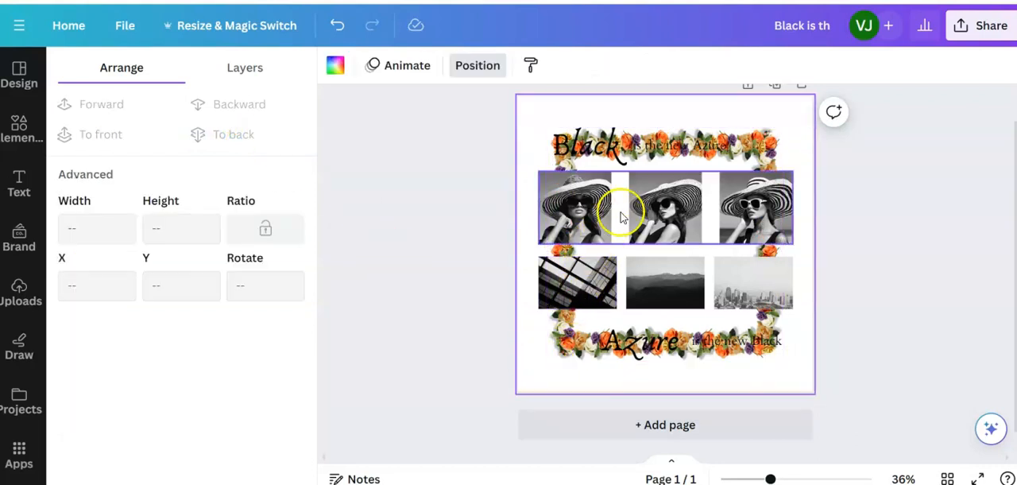
- Enlarge the floral frame from its corners until it surrounds the photos and headings and reaches the page edges
{"action": "left_click", "coordinate": [750, 152]}
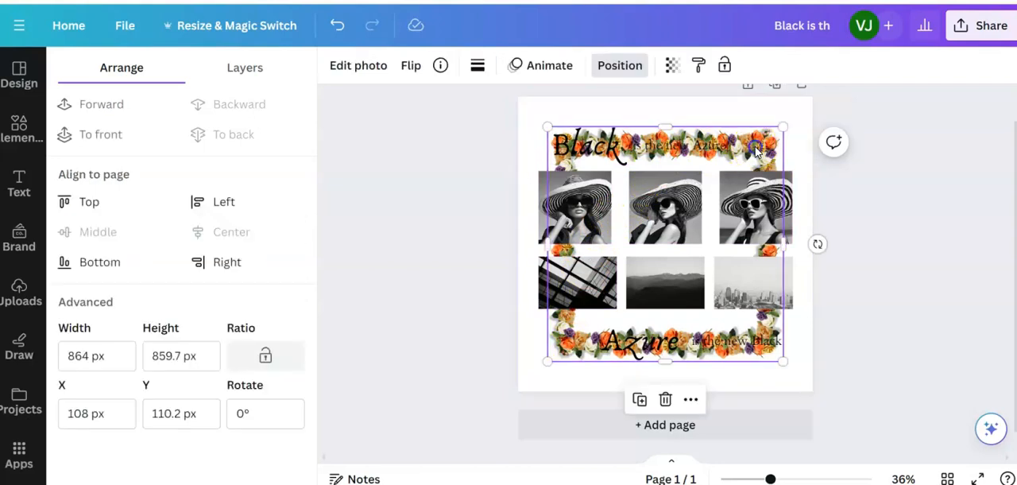
{"action": "left_click_drag", "start_coordinate": [782, 127], "coordinate": [798, 103]}
{"action": "left_click_drag", "start_coordinate": [548, 363], "coordinate": [524, 382]}
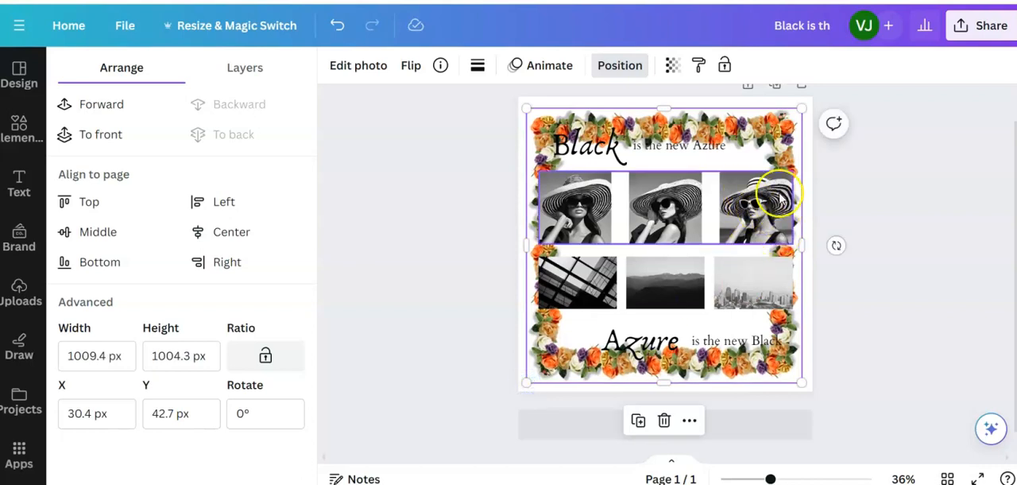
{"action": "left_click", "coordinate": [872, 313]}
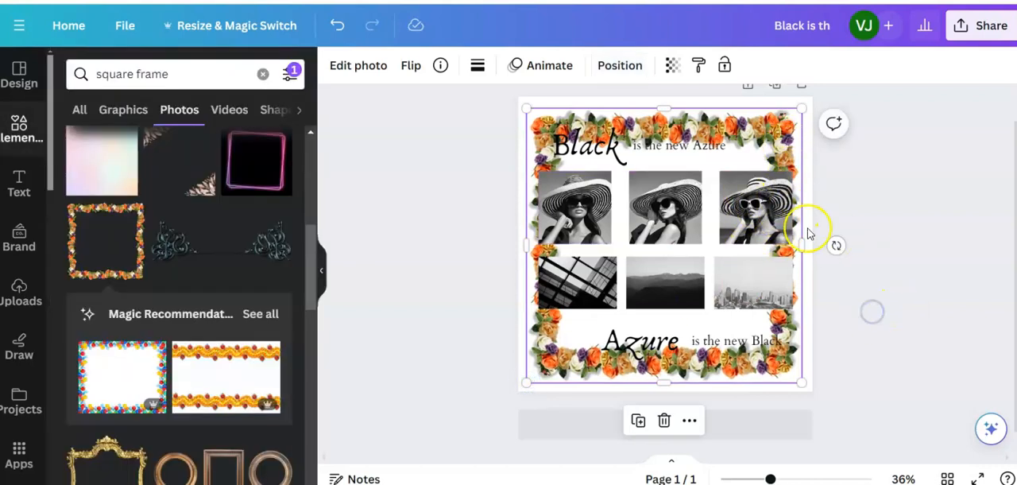
{"action": "left_click_drag", "start_coordinate": [759, 122], "coordinate": [757, 119]}
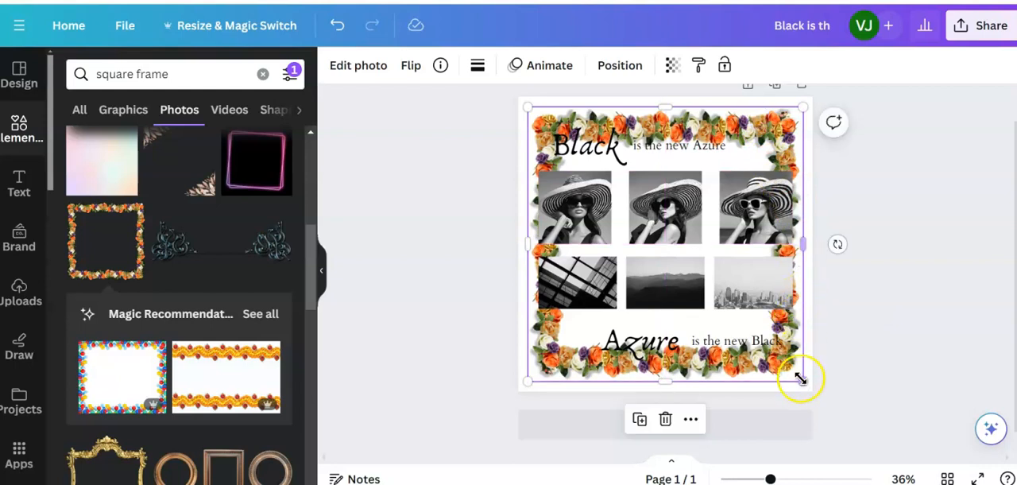
{"action": "left_click_drag", "start_coordinate": [804, 382], "coordinate": [822, 400]}
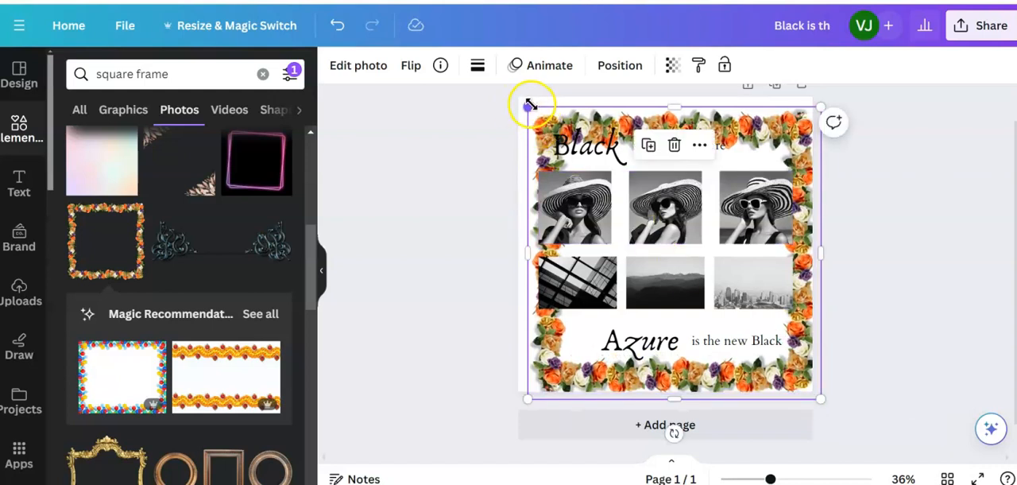
{"action": "left_click_drag", "start_coordinate": [529, 107], "coordinate": [520, 97]}
{"action": "left_click", "coordinate": [908, 302]}
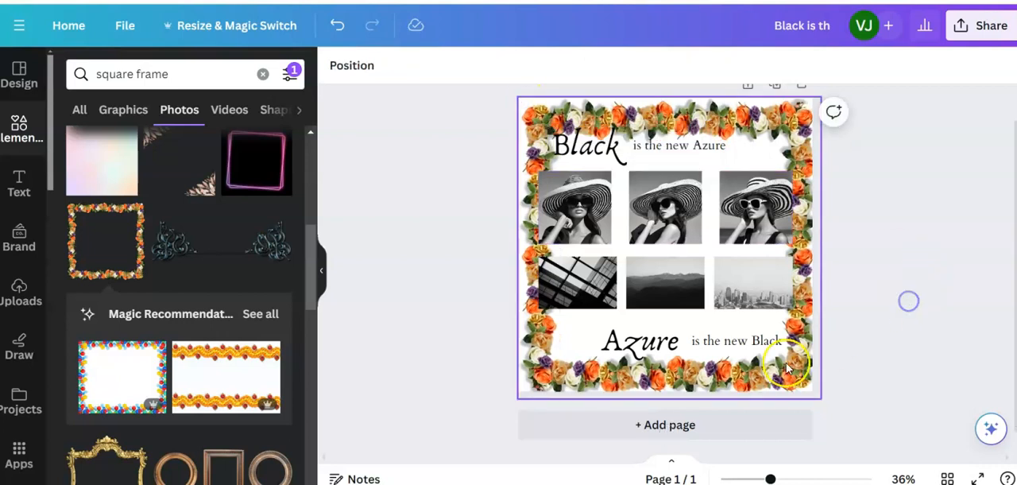
- Center the enlarged floral frame horizontally and vertically on the page
{"action": "left_click", "coordinate": [919, 344]}
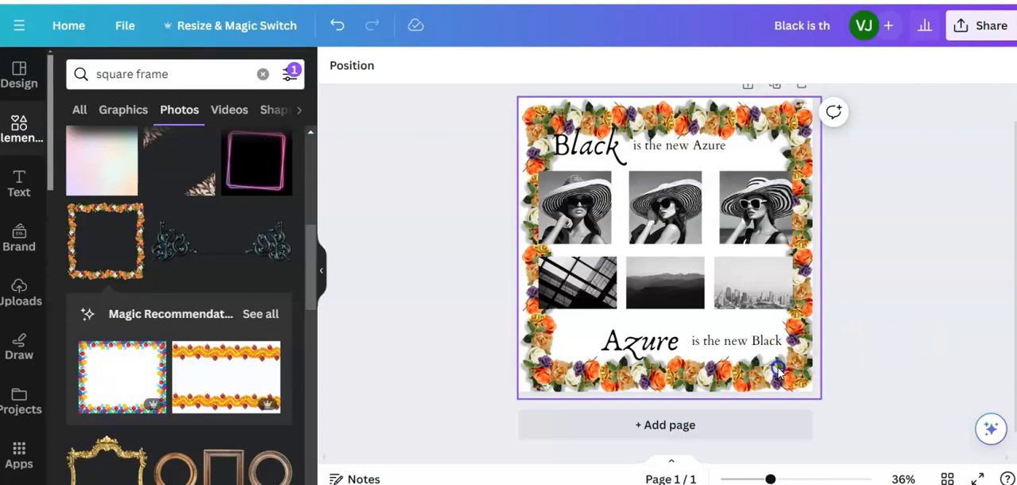
{"action": "left_click_drag", "start_coordinate": [742, 123], "coordinate": [738, 125]}
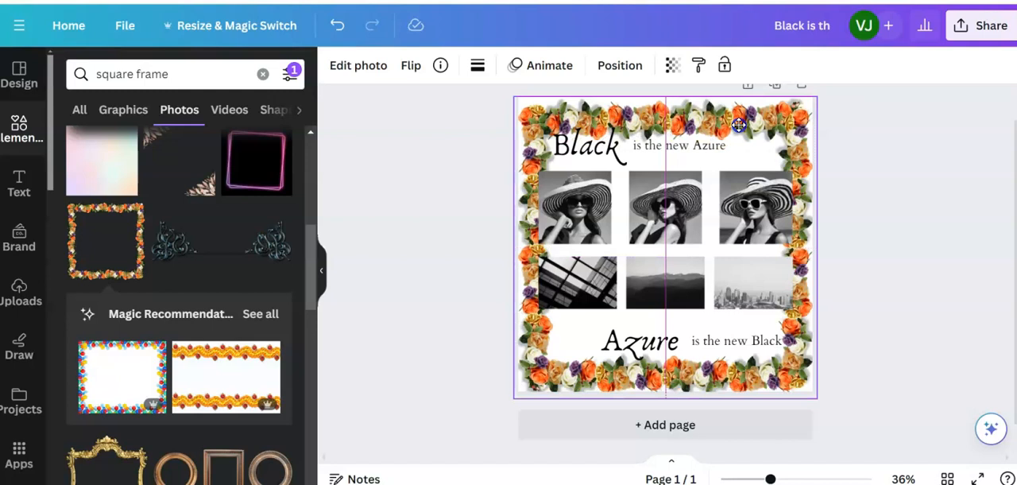
{"action": "left_click_drag", "start_coordinate": [738, 121], "coordinate": [738, 119]}
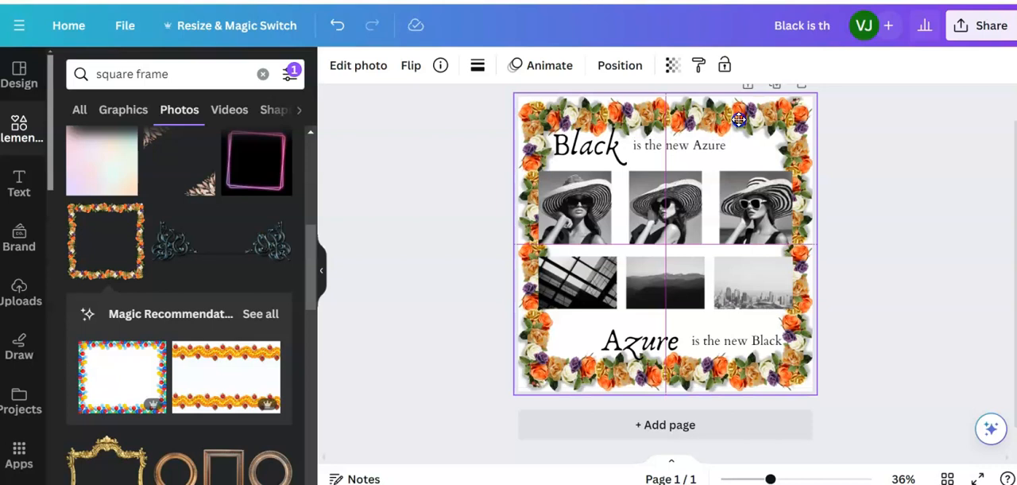
{"action": "left_click_drag", "start_coordinate": [739, 118], "coordinate": [738, 119]}
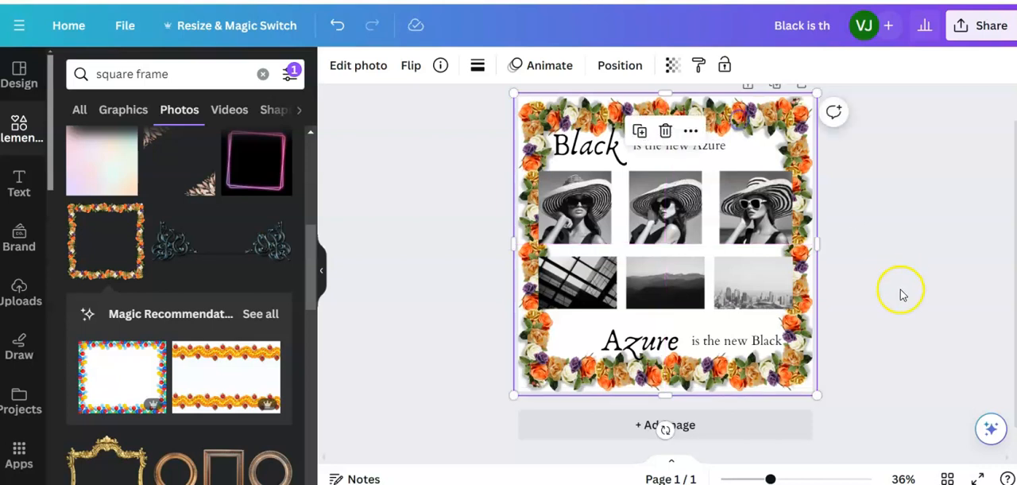
{"action": "left_click", "coordinate": [870, 317]}
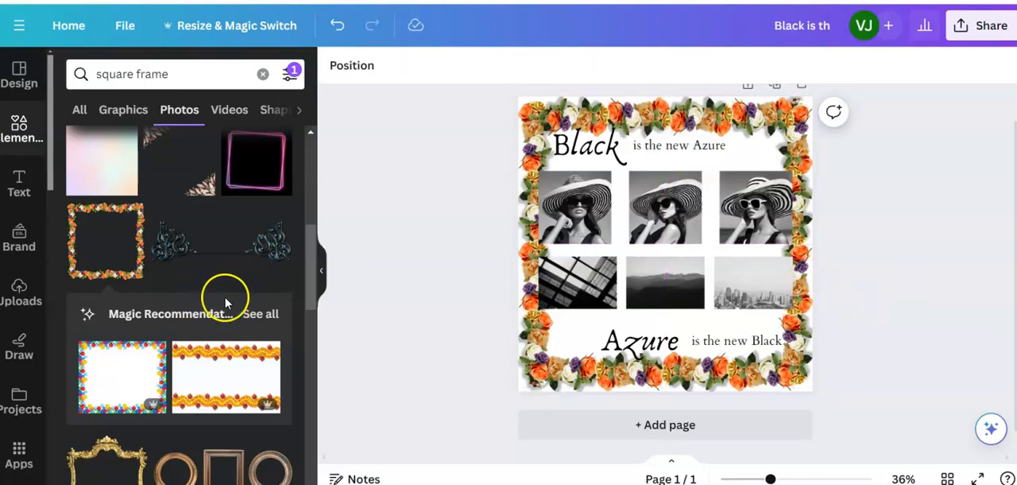
- Look further through the "square frame" photo results for an alternative frame
{"action": "scroll", "coordinate": [222, 290], "scroll_direction": "down", "scroll_amount": 3}
{"action": "scroll", "coordinate": [215, 285], "scroll_direction": "down", "scroll_amount": 3}
{"action": "scroll", "coordinate": [214, 285], "scroll_direction": "up", "scroll_amount": 3}
{"action": "scroll", "coordinate": [215, 285], "scroll_direction": "down", "scroll_amount": 3}
{"action": "scroll", "coordinate": [215, 286], "scroll_direction": "down", "scroll_amount": 2}
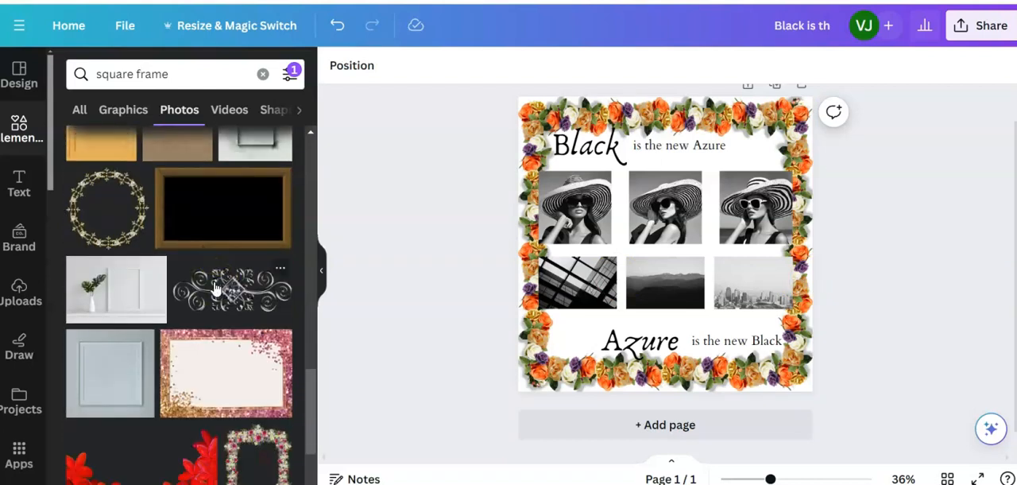
{"action": "scroll", "coordinate": [215, 287], "scroll_direction": "down", "scroll_amount": 7}
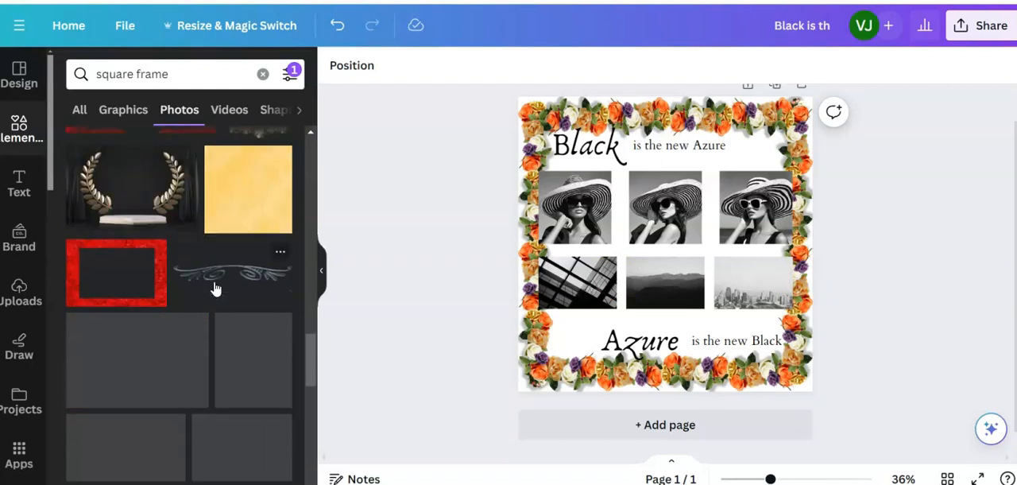
{"action": "scroll", "coordinate": [215, 289], "scroll_direction": "down", "scroll_amount": 6}
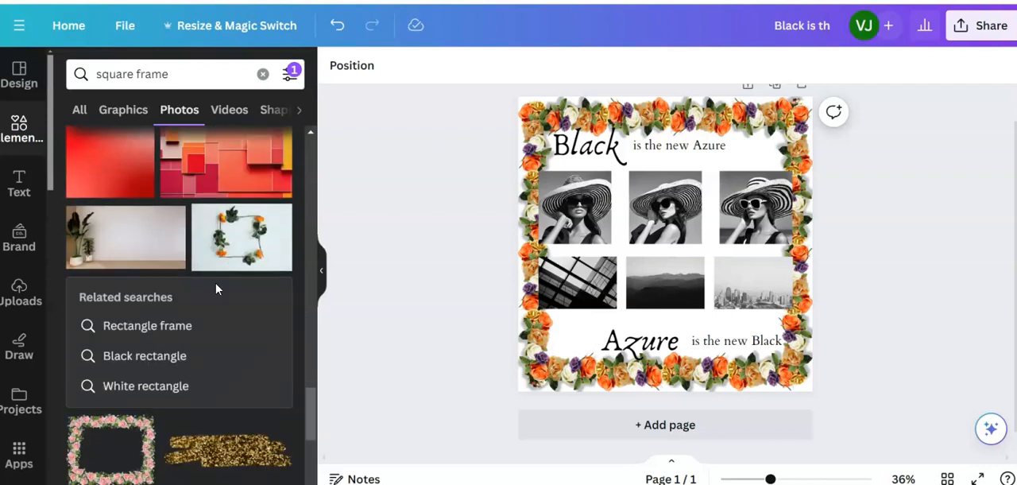
{"action": "scroll", "coordinate": [214, 290], "scroll_direction": "down", "scroll_amount": 5}
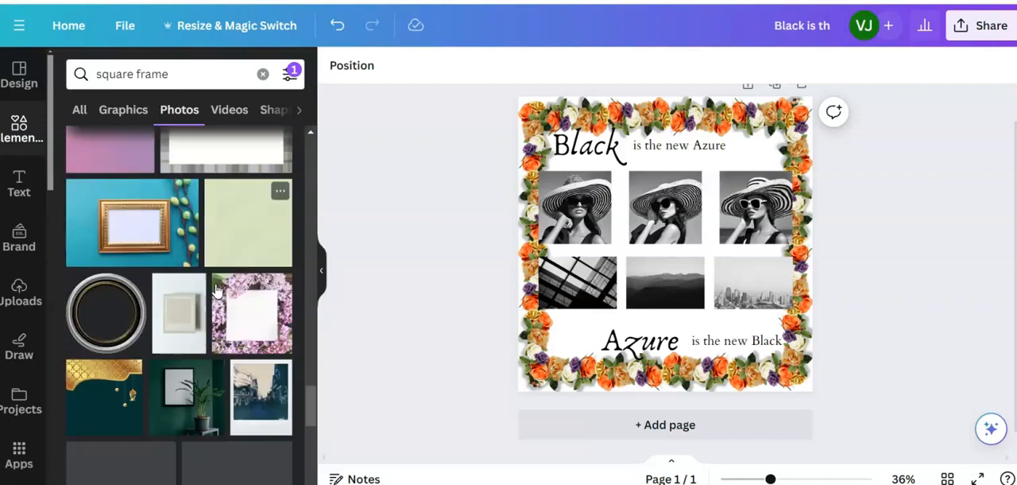
{"action": "scroll", "coordinate": [216, 290], "scroll_direction": "down", "scroll_amount": 5}
{"action": "scroll", "coordinate": [216, 291], "scroll_direction": "up", "scroll_amount": 5}
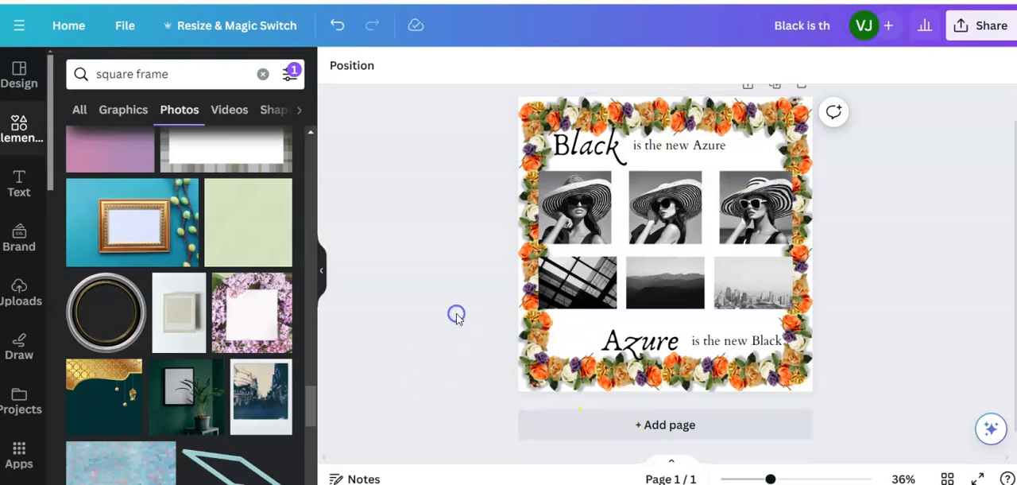
- Try the dotted border style on the floral frame and delete the frame from the page
{"action": "left_click", "coordinate": [715, 113]}
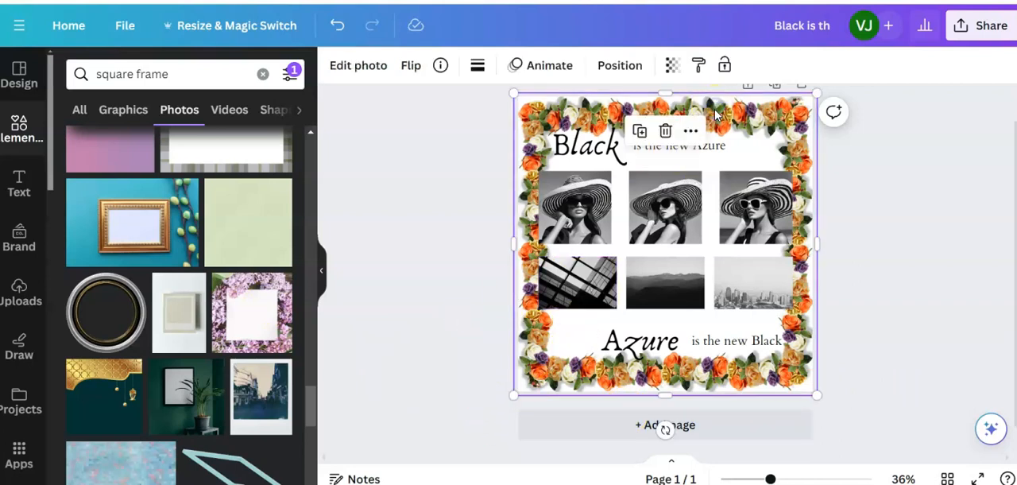
{"action": "left_click", "coordinate": [476, 67]}
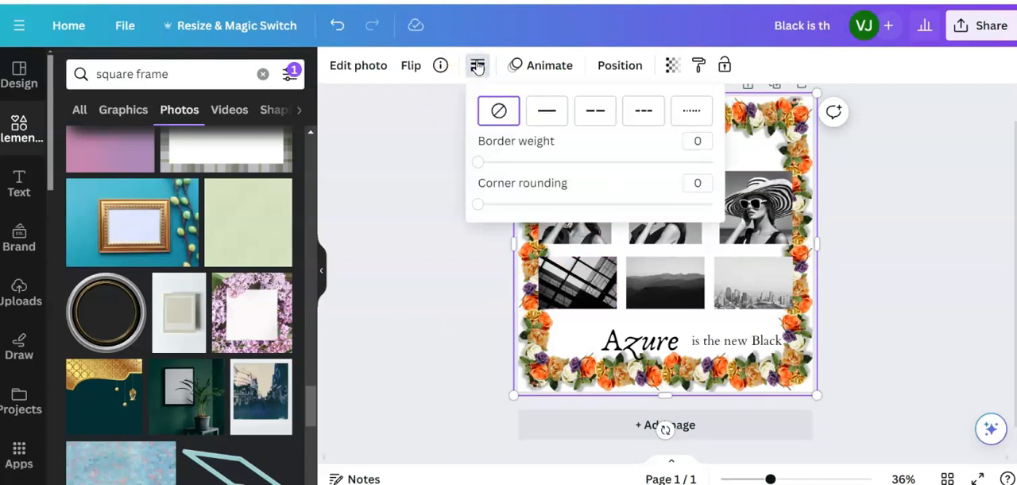
{"action": "left_click", "coordinate": [690, 111]}
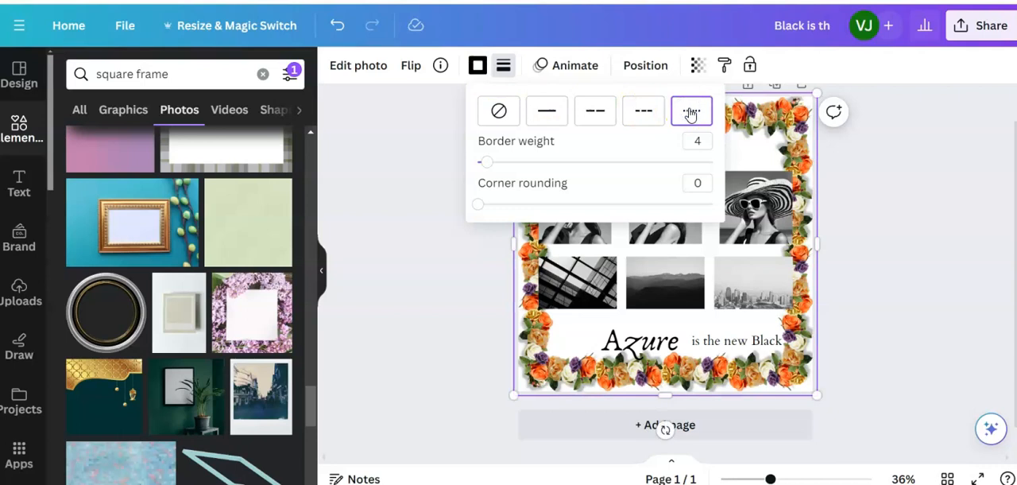
{"action": "left_click", "coordinate": [448, 270]}
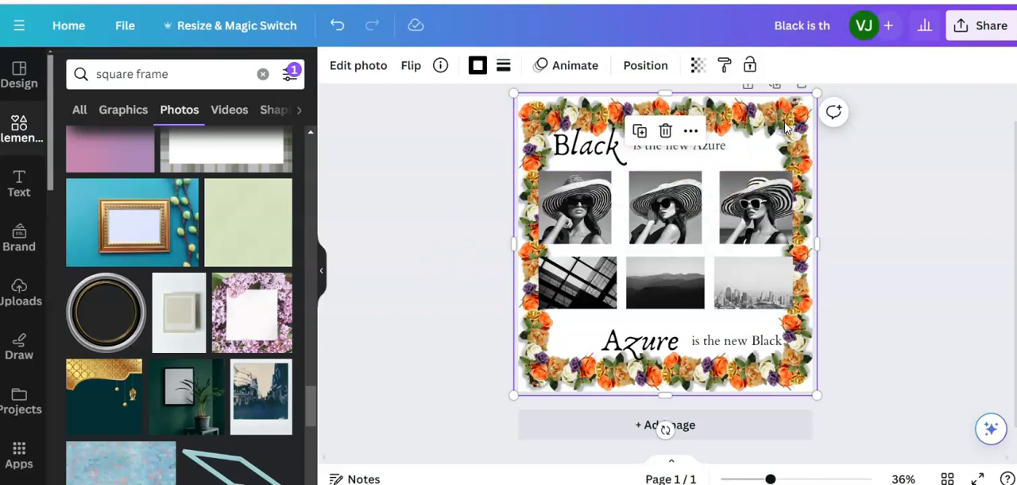
{"action": "key", "text": "Delete"}
{"action": "left_click", "coordinate": [449, 175]}
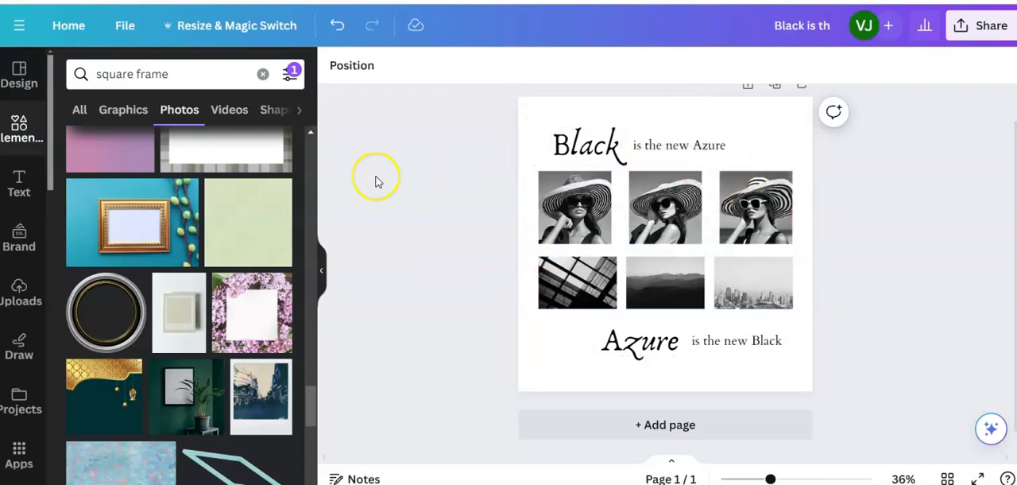
- Run the "square frame" search again and look through its photo results from the beginning for a simpler frame
{"action": "left_click", "coordinate": [172, 74]}
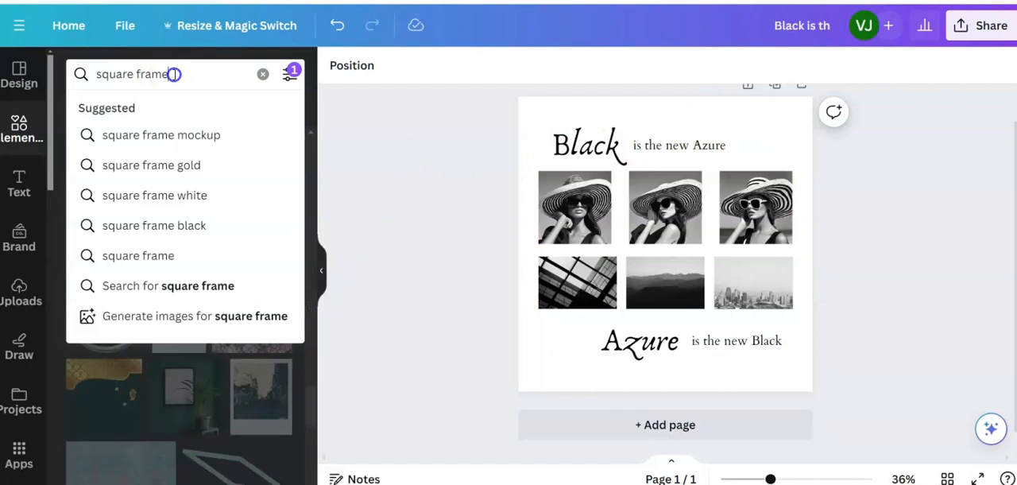
{"action": "key", "text": "Return"}
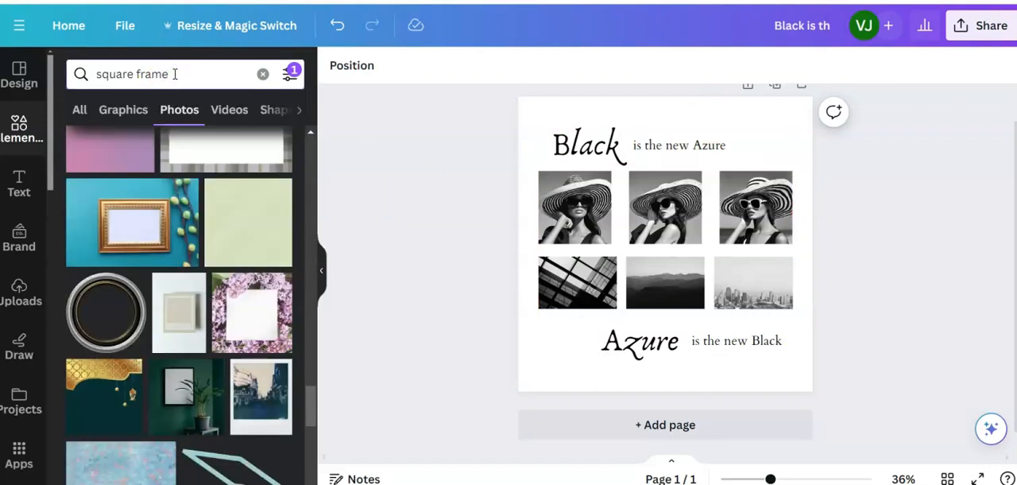
{"action": "scroll", "coordinate": [227, 306], "scroll_direction": "up", "scroll_amount": 5}
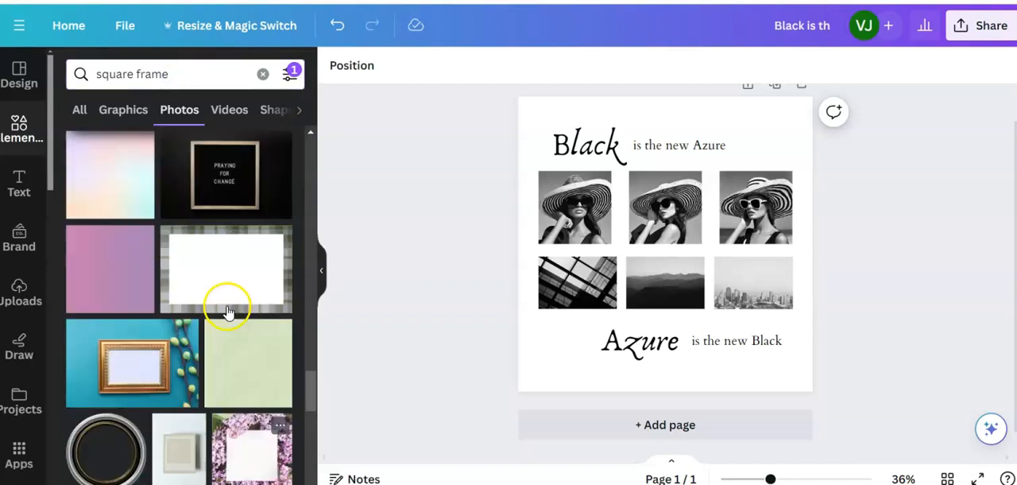
{"action": "scroll", "coordinate": [225, 303], "scroll_direction": "up", "scroll_amount": 5}
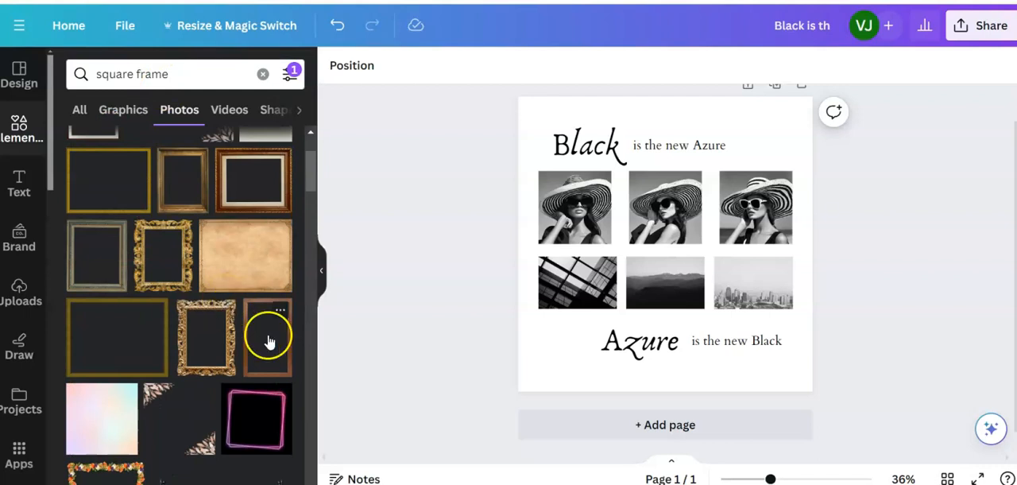
{"action": "scroll", "coordinate": [268, 341], "scroll_direction": "up", "scroll_amount": 2}
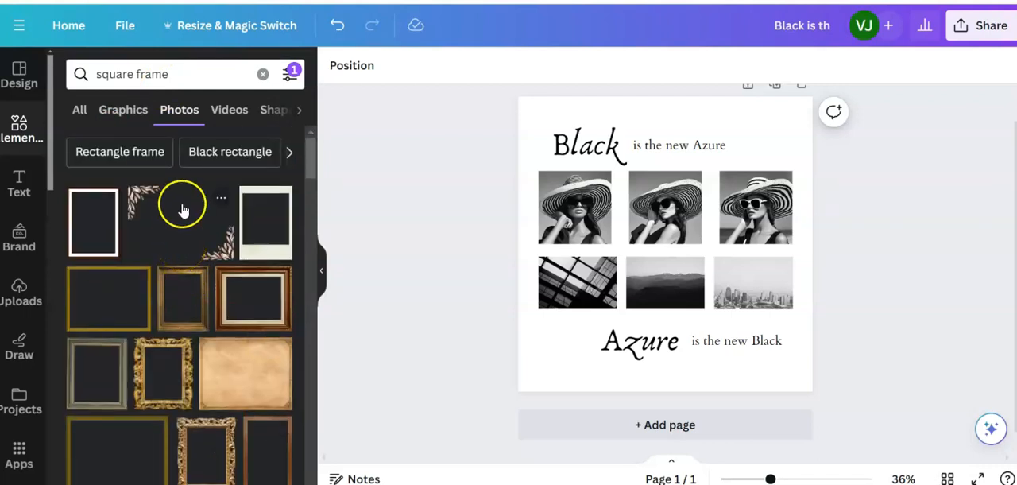
{"action": "scroll", "coordinate": [182, 220], "scroll_direction": "down", "scroll_amount": 5}
{"action": "scroll", "coordinate": [183, 220], "scroll_direction": "down", "scroll_amount": 8}
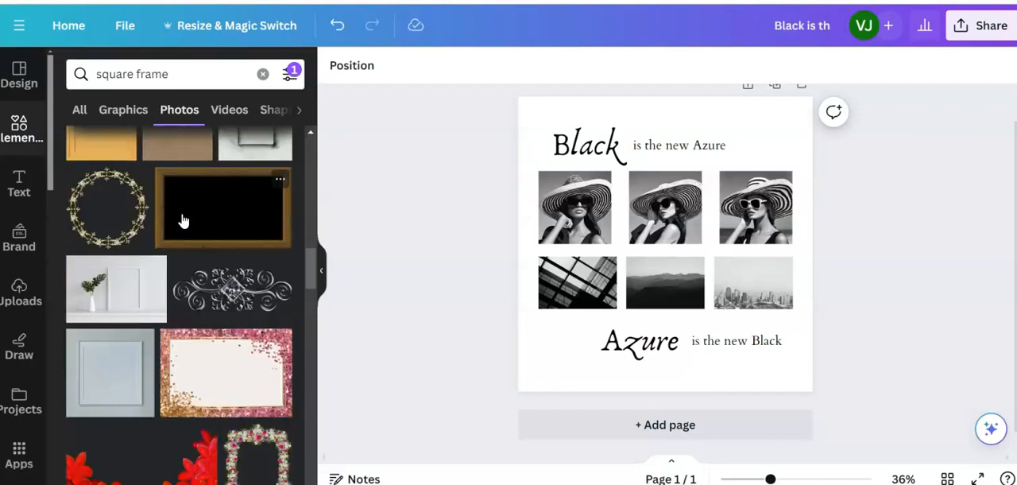
{"action": "scroll", "coordinate": [183, 220], "scroll_direction": "down", "scroll_amount": 5}
{"action": "scroll", "coordinate": [183, 220], "scroll_direction": "up", "scroll_amount": 15}
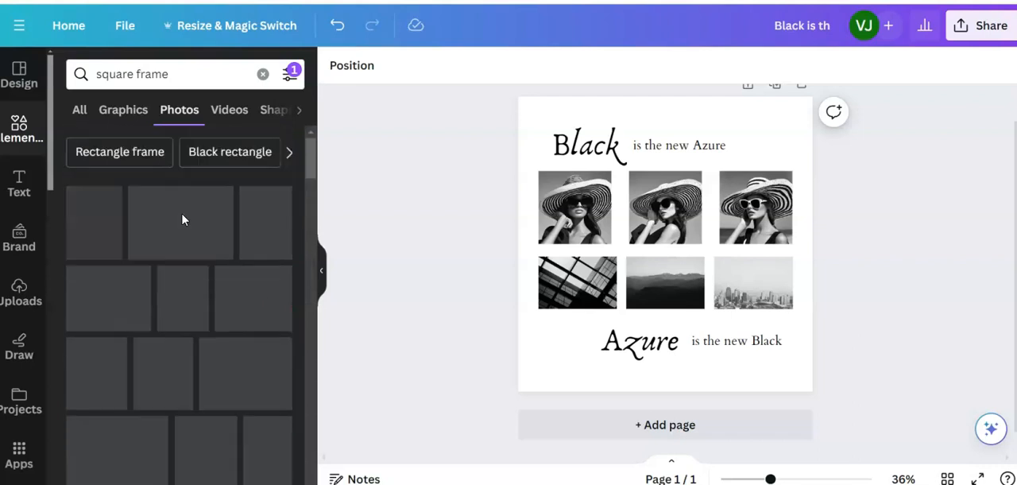
- Search the photo elements for "square borders"
{"action": "left_click_drag", "start_coordinate": [169, 76], "coordinate": [137, 76]}
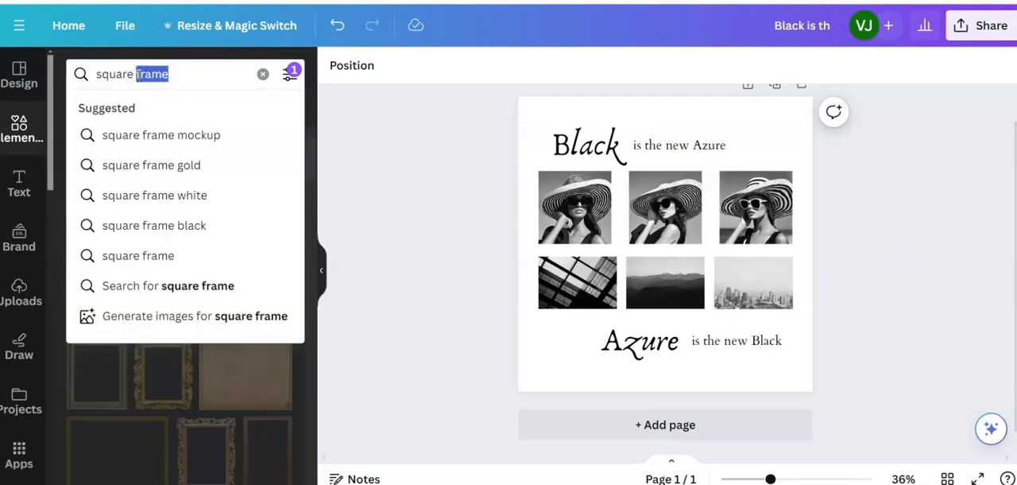
{"action": "type", "text": "borders"}
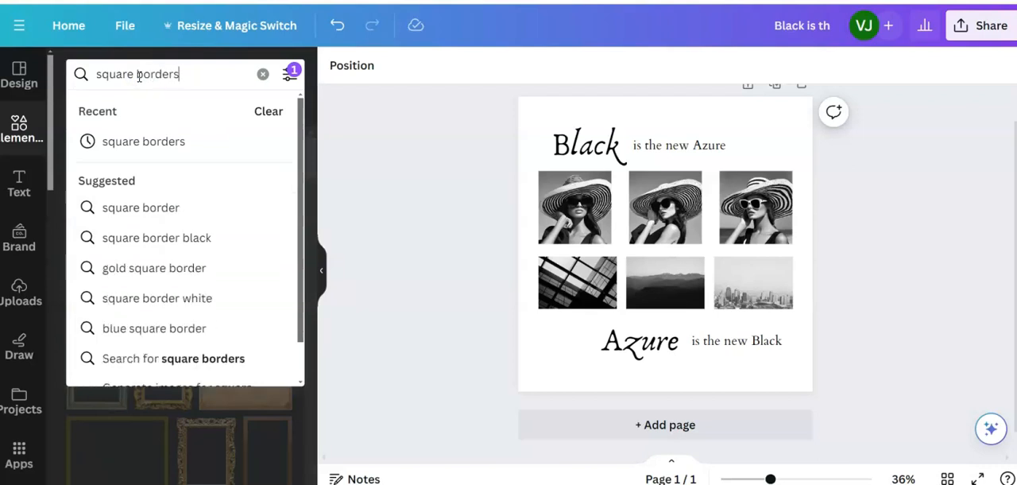
{"action": "key", "text": "Return"}
- Try the black rectangular border over the photo rows and delete it from the page
{"action": "left_click", "coordinate": [159, 212]}
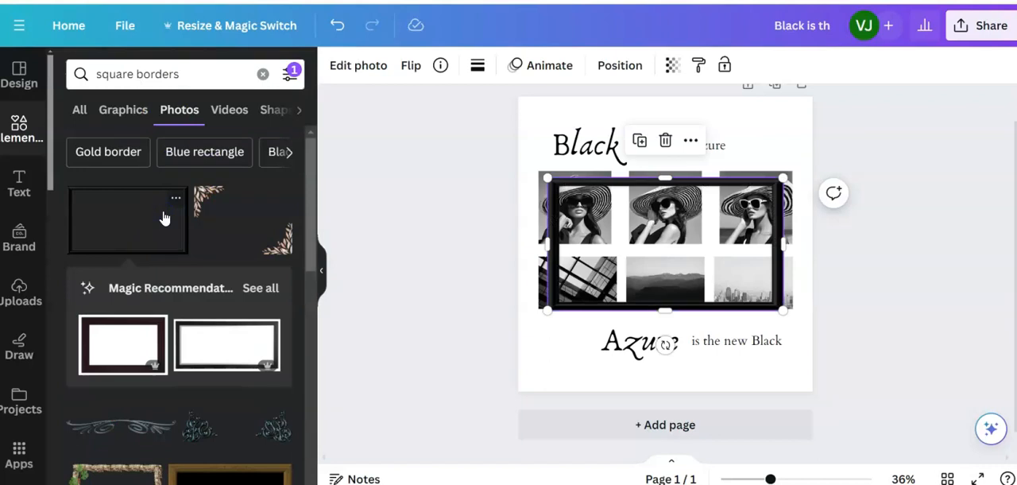
{"action": "mouse_move", "coordinate": [664, 177]}
{"action": "left_mouse_down"}
{"action": "mouse_move", "coordinate": [671, 121]}
{"action": "mouse_move", "coordinate": [665, 166]}
{"action": "left_mouse_up"}
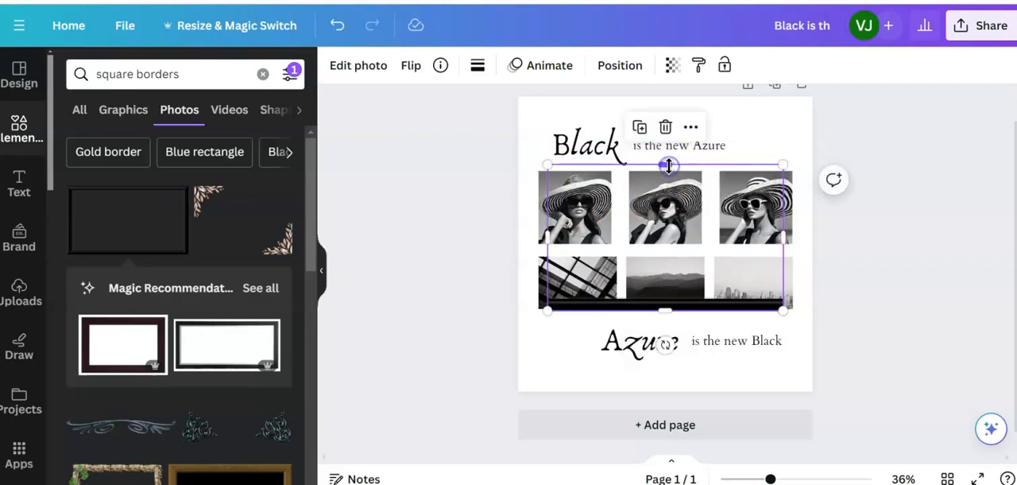
{"action": "key", "text": "Delete"}
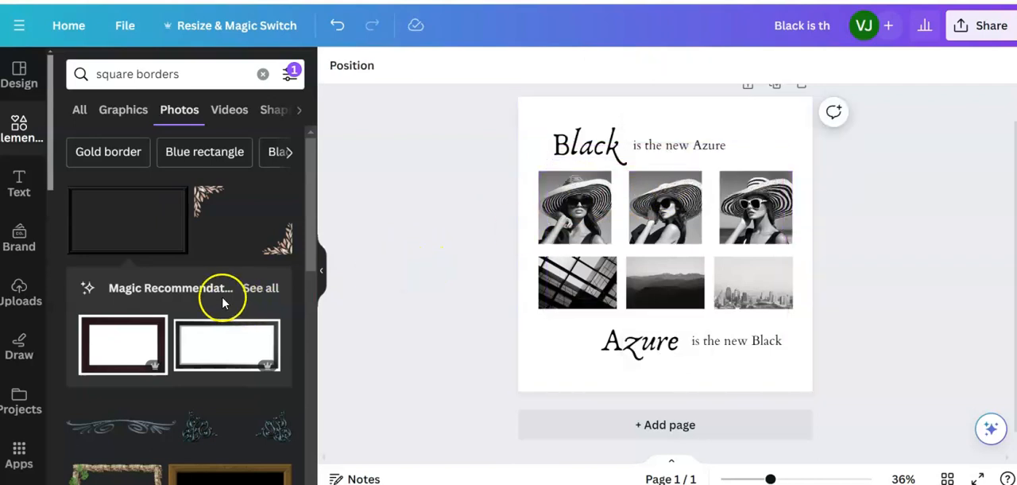
- Look through the "square borders" photo results for a border that suits the composition
{"action": "scroll", "coordinate": [218, 286], "scroll_direction": "down", "scroll_amount": 3}
{"action": "scroll", "coordinate": [214, 282], "scroll_direction": "down", "scroll_amount": 3}
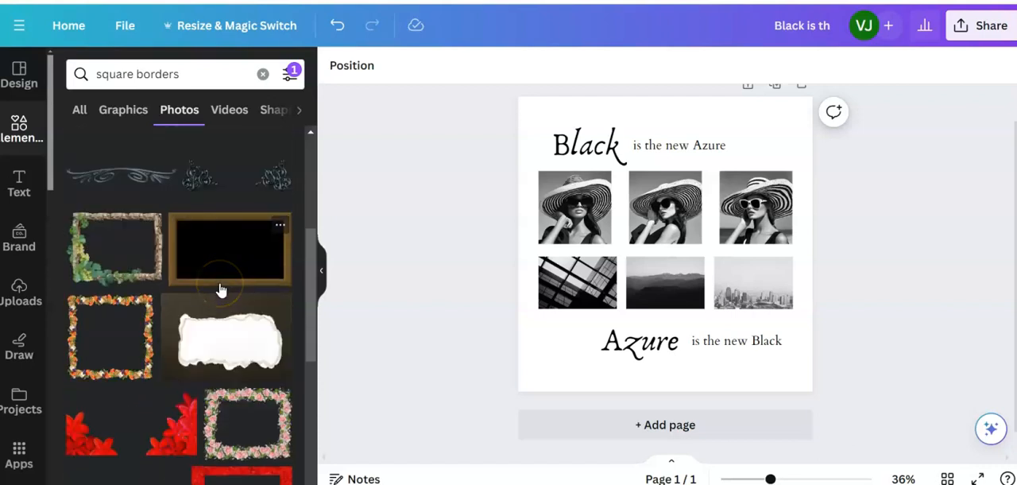
{"action": "scroll", "coordinate": [217, 287], "scroll_direction": "down", "scroll_amount": 3}
{"action": "scroll", "coordinate": [220, 289], "scroll_direction": "down", "scroll_amount": 6}
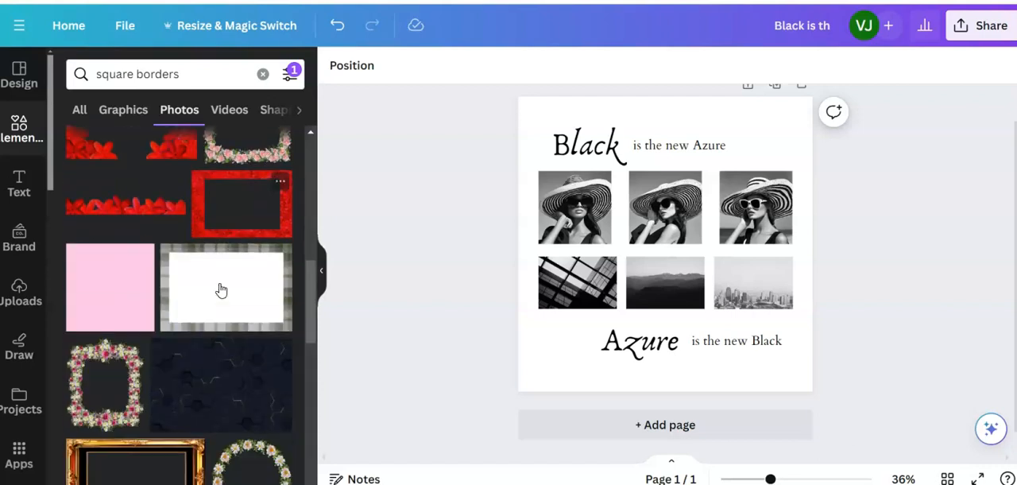
{"action": "scroll", "coordinate": [221, 291], "scroll_direction": "down", "scroll_amount": 3}
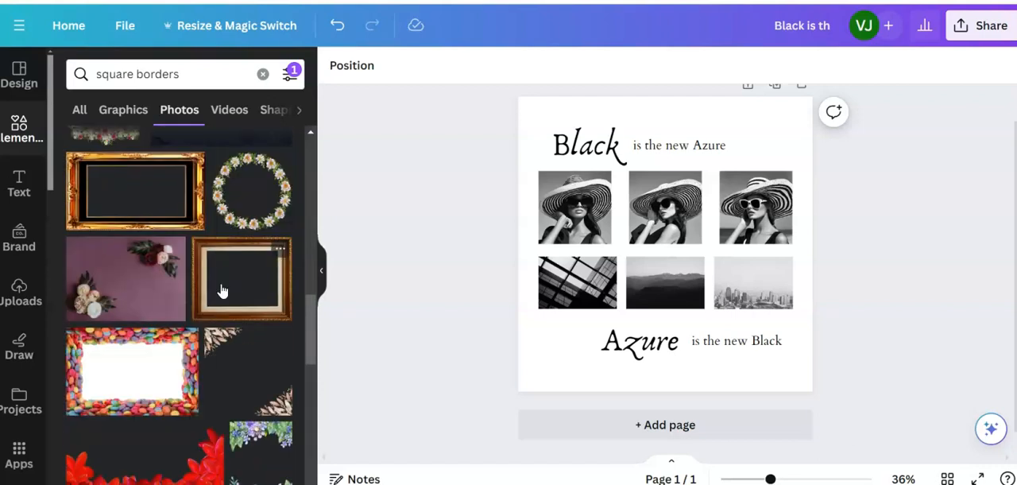
{"action": "scroll", "coordinate": [223, 291], "scroll_direction": "down", "scroll_amount": 9}
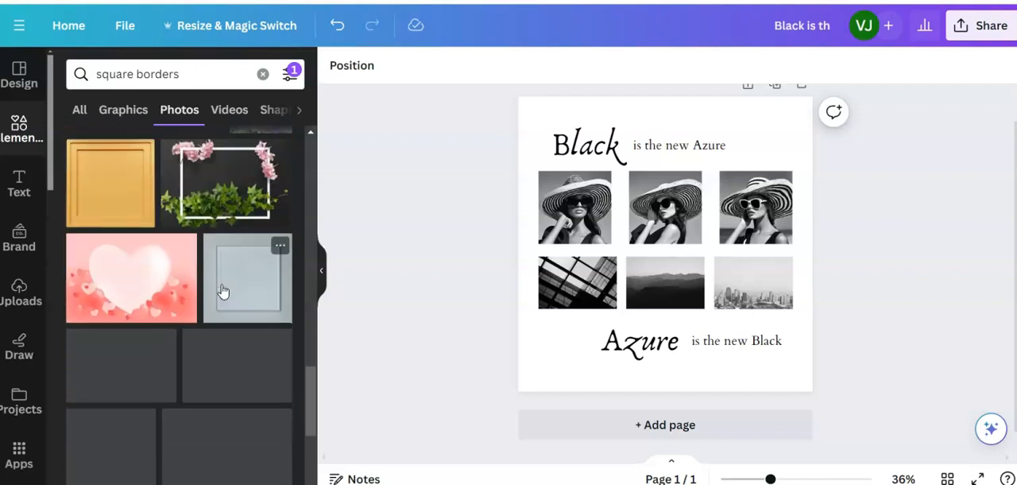
{"action": "scroll", "coordinate": [223, 291], "scroll_direction": "down", "scroll_amount": 5}
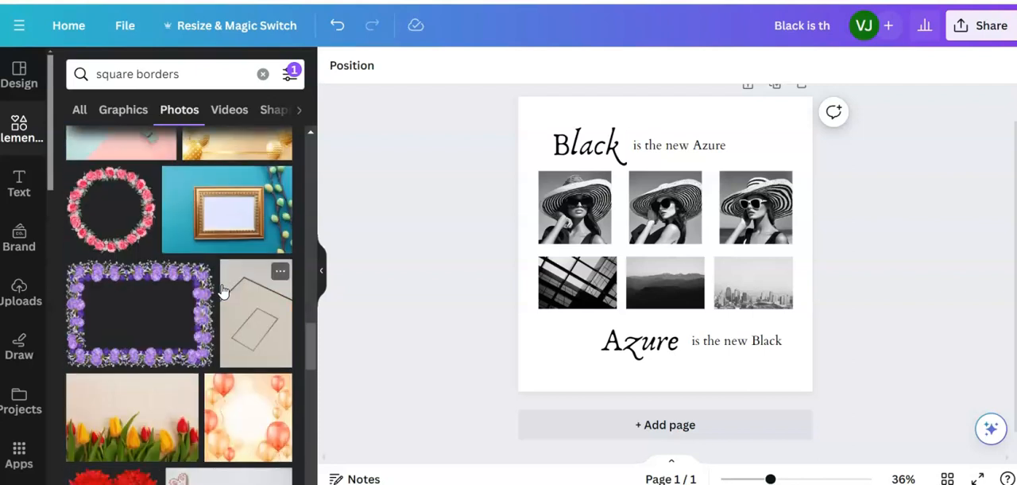
- Add the gold square border from the graphics results and enlarge it around the composition to about 898 by 926 px
{"action": "left_click", "coordinate": [127, 110]}
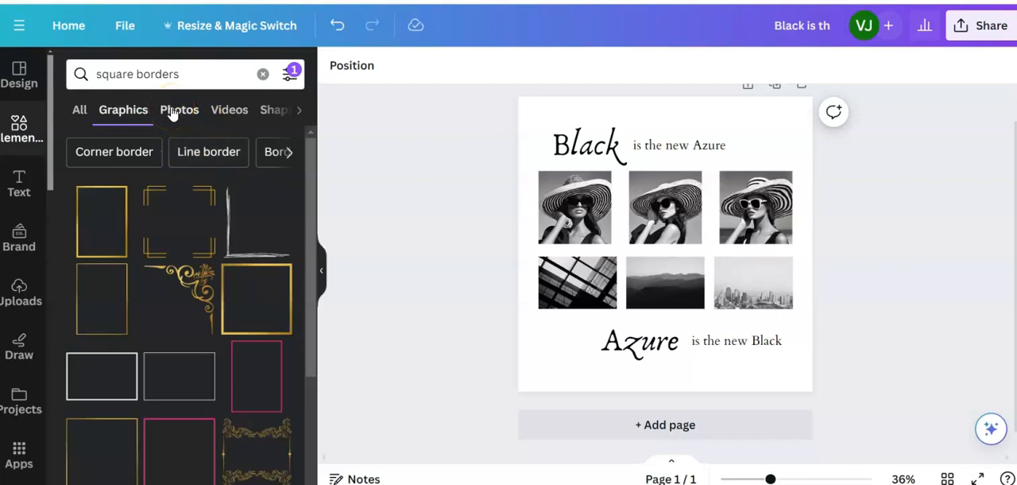
{"action": "left_click", "coordinate": [260, 298]}
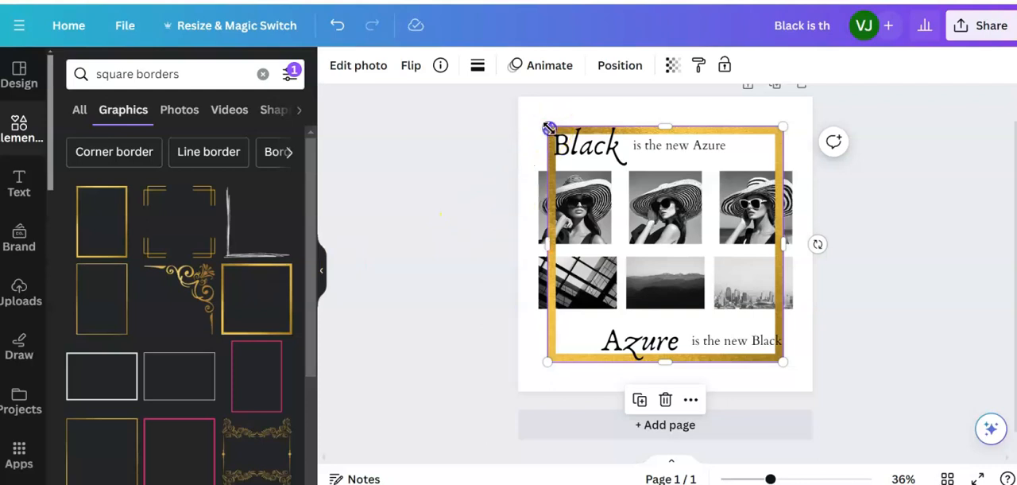
{"action": "left_click_drag", "start_coordinate": [548, 127], "coordinate": [540, 116]}
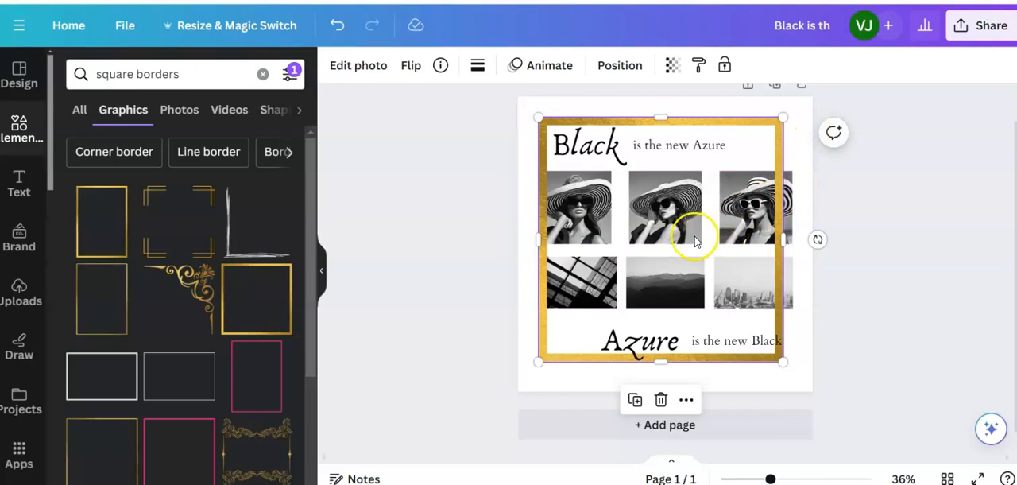
{"action": "left_click_drag", "start_coordinate": [740, 150], "coordinate": [742, 154]}
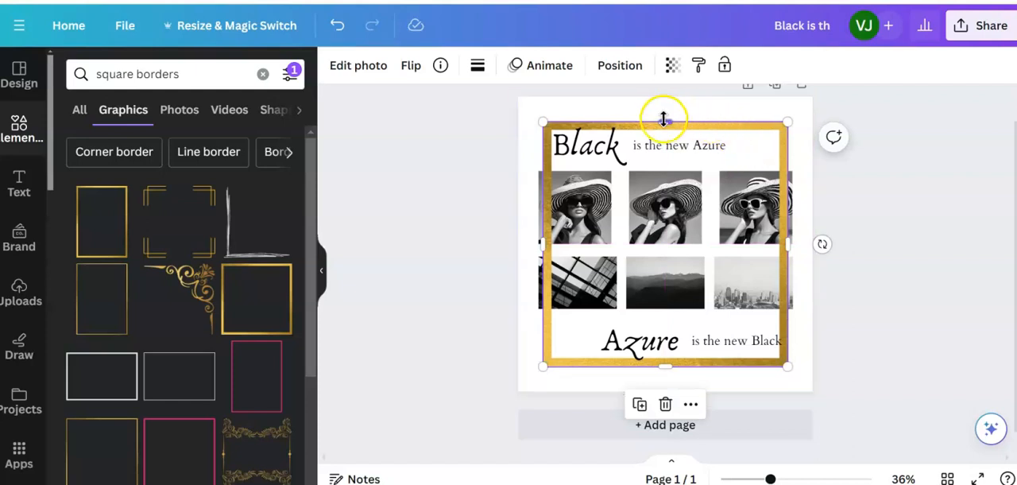
{"action": "left_click_drag", "start_coordinate": [665, 118], "coordinate": [665, 115]}
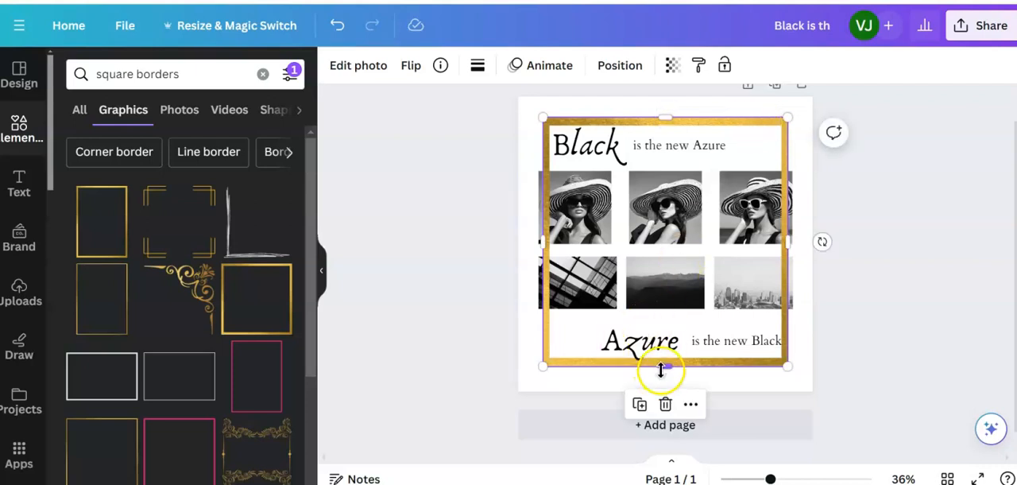
{"action": "left_click_drag", "start_coordinate": [667, 370], "coordinate": [667, 372]}
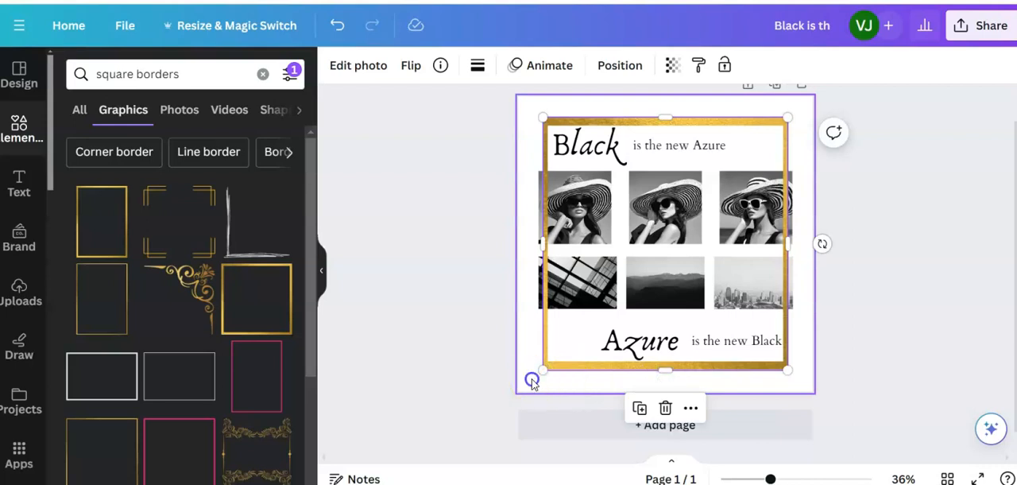
- Send the gold border to the back, behind the photos and headings
{"action": "left_click", "coordinate": [531, 383]}
{"action": "left_click", "coordinate": [547, 367]}
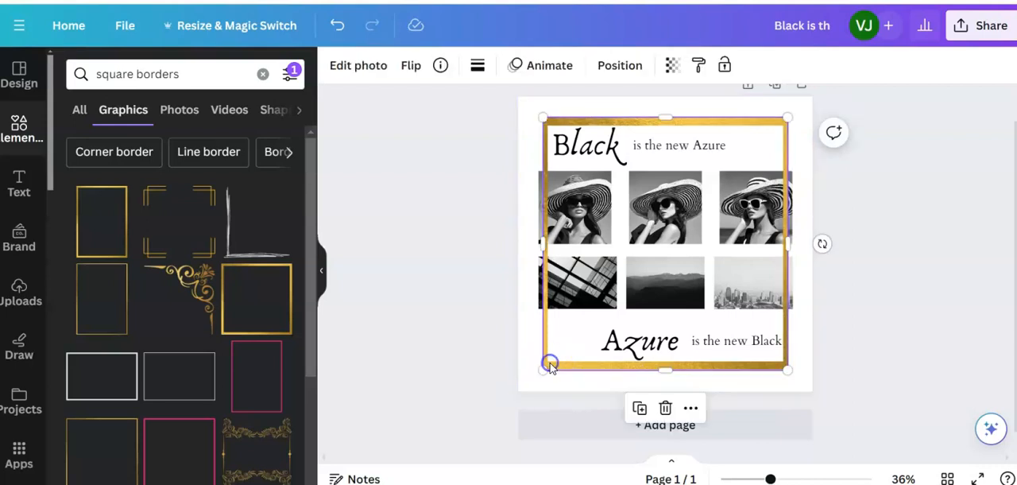
{"action": "left_click", "coordinate": [616, 66]}
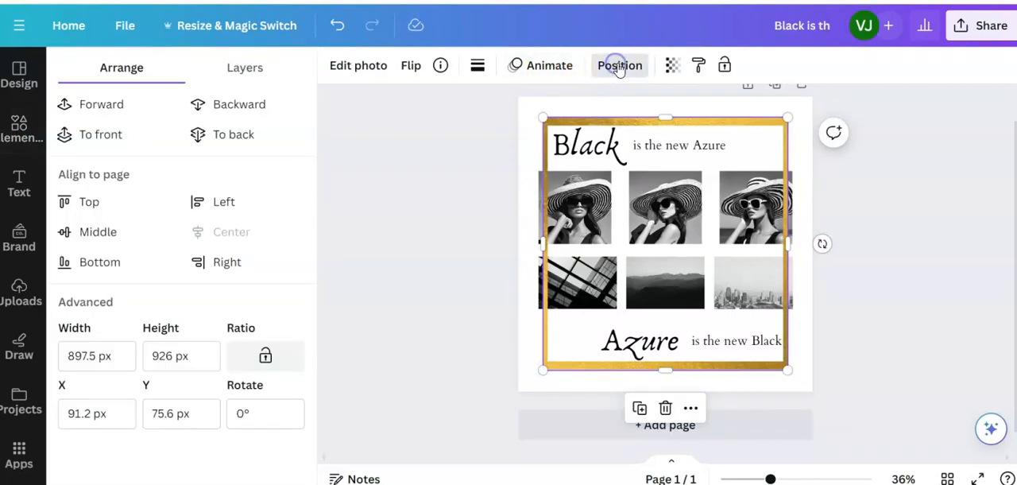
{"action": "left_click", "coordinate": [231, 130]}
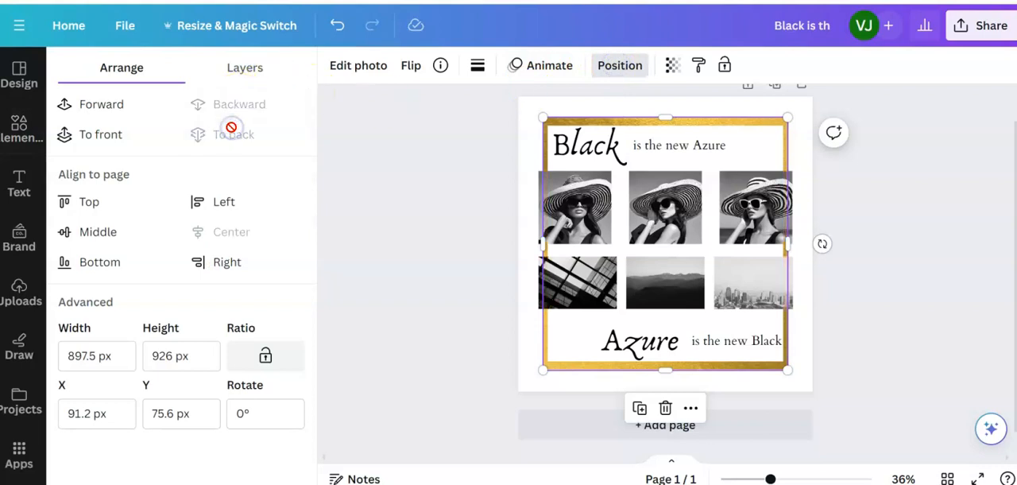
{"action": "left_click", "coordinate": [800, 363]}
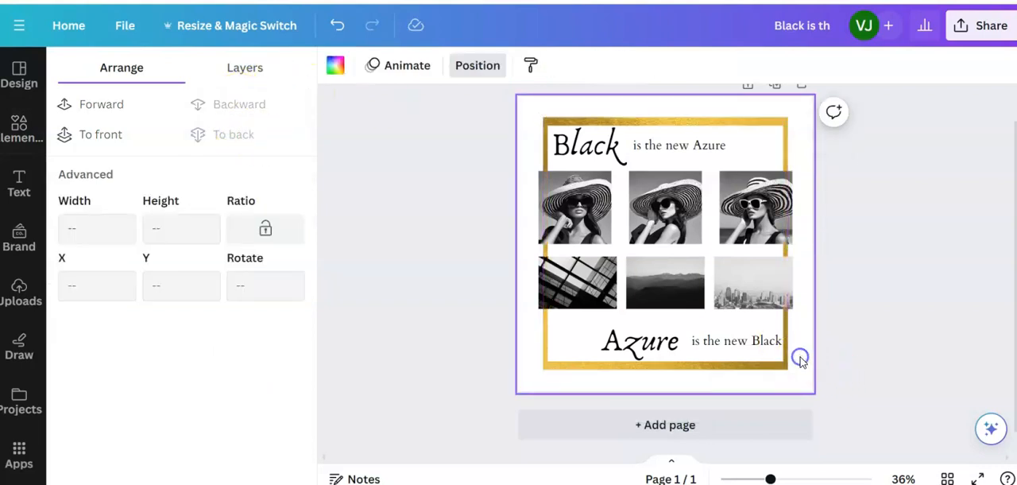
{"action": "left_click", "coordinate": [362, 316]}
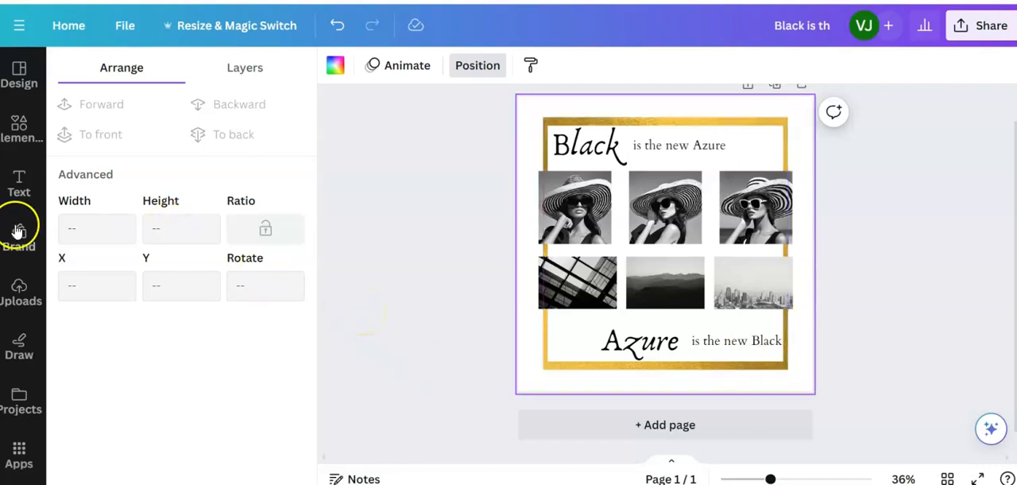
- Search the elements for "Gold line"
{"action": "left_click", "coordinate": [19, 125]}
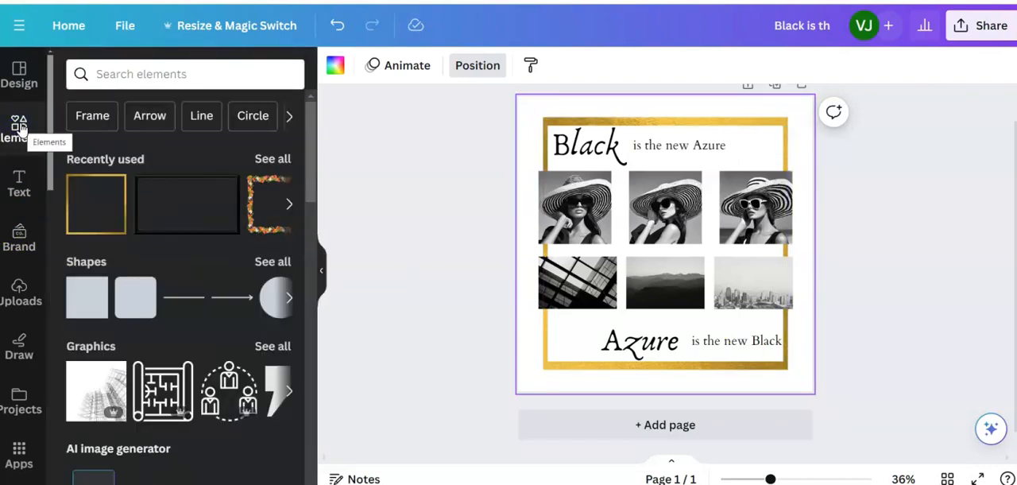
{"action": "left_click", "coordinate": [96, 73]}
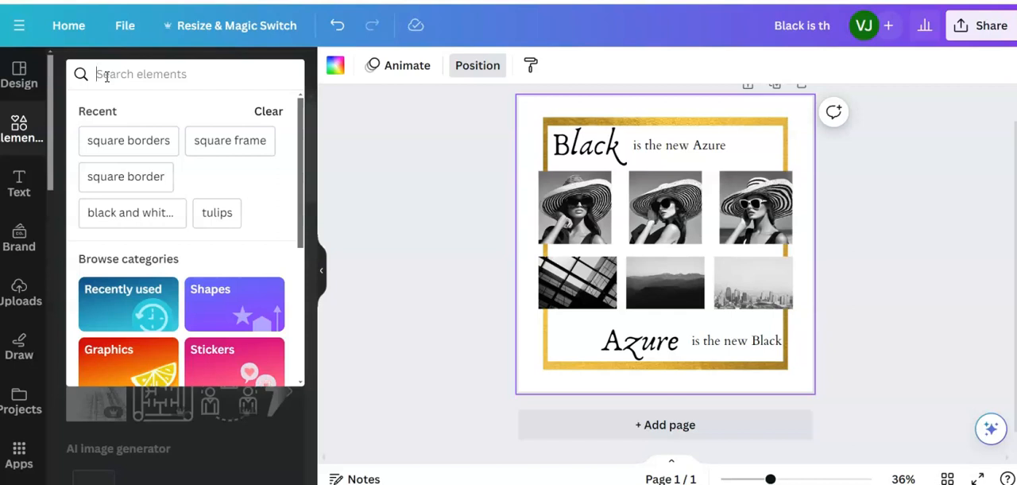
{"action": "type", "text": "gold"}
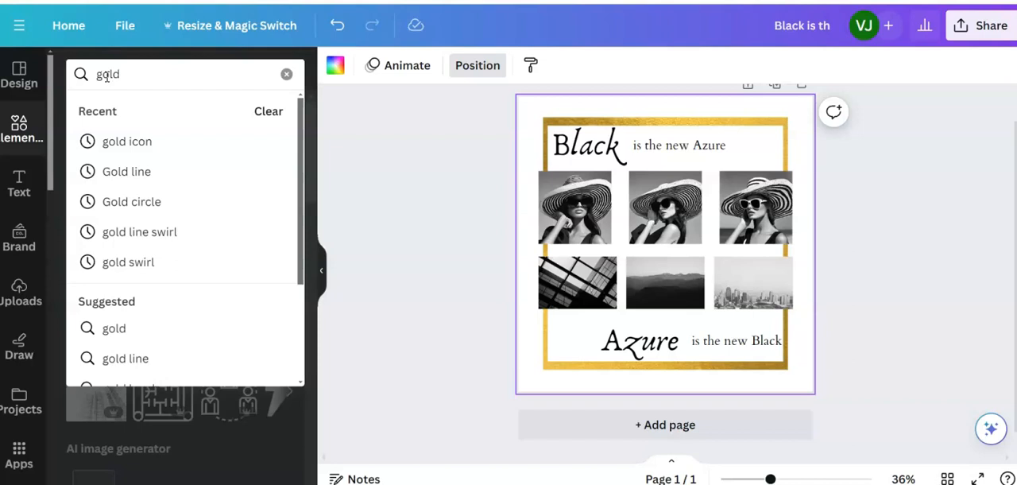
{"action": "left_click", "coordinate": [126, 171]}
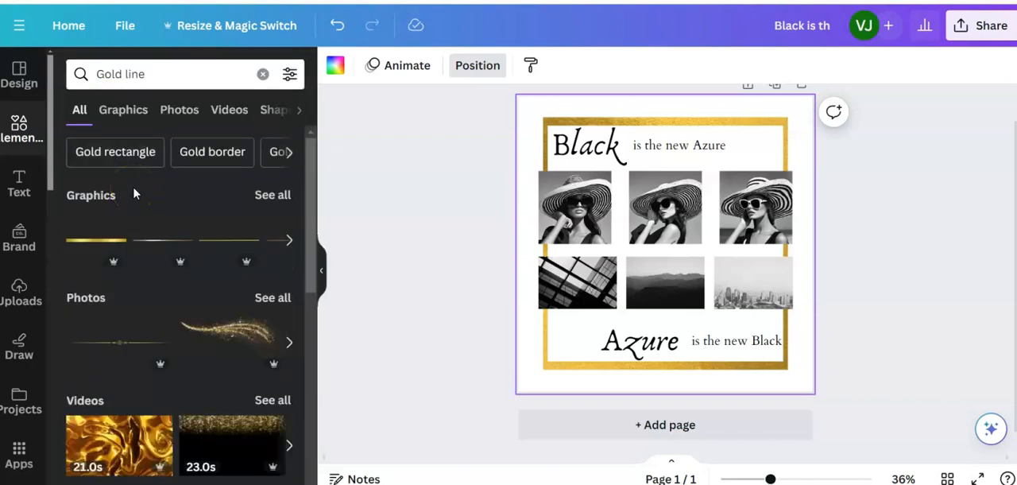
- Limit the "Gold line" results to free items and show all the matching graphics
{"action": "left_click", "coordinate": [290, 74]}
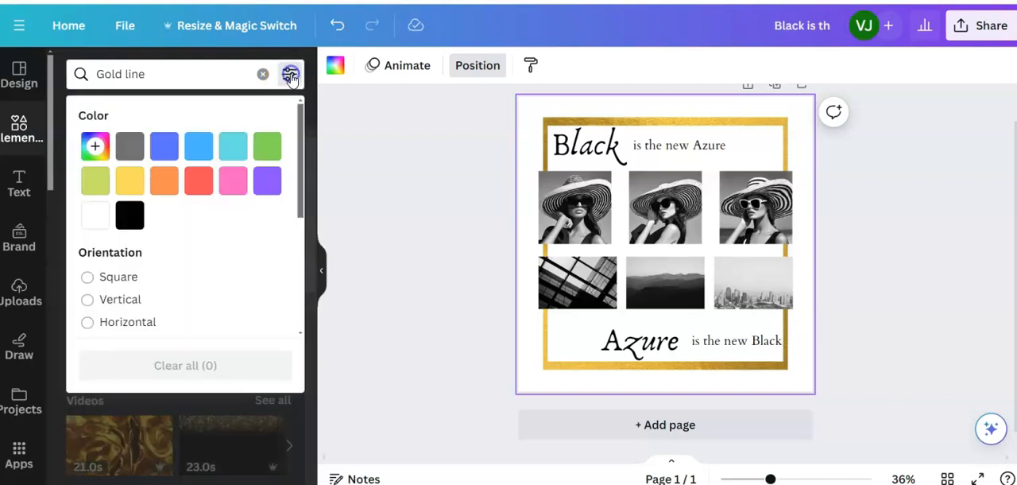
{"action": "scroll", "coordinate": [184, 255], "scroll_direction": "down", "scroll_amount": 5}
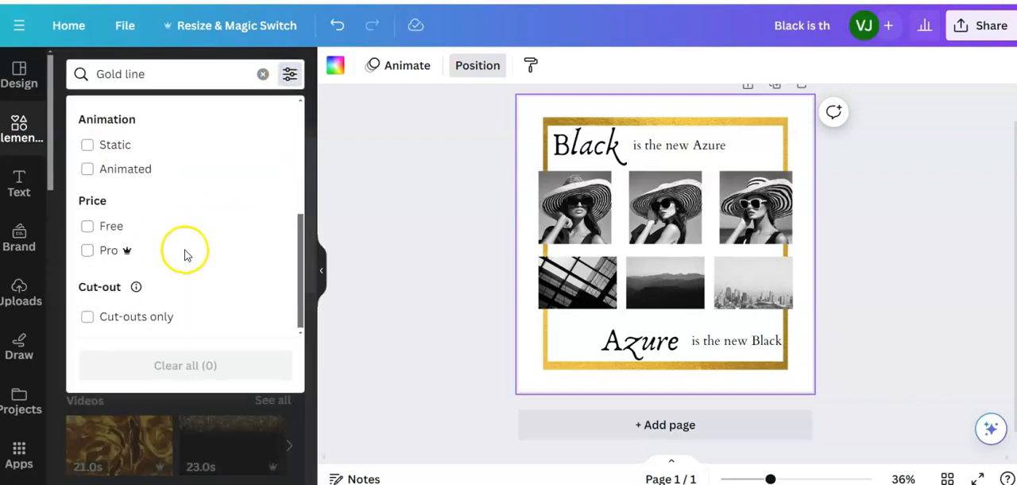
{"action": "left_click", "coordinate": [87, 223]}
{"action": "left_click", "coordinate": [172, 405]}
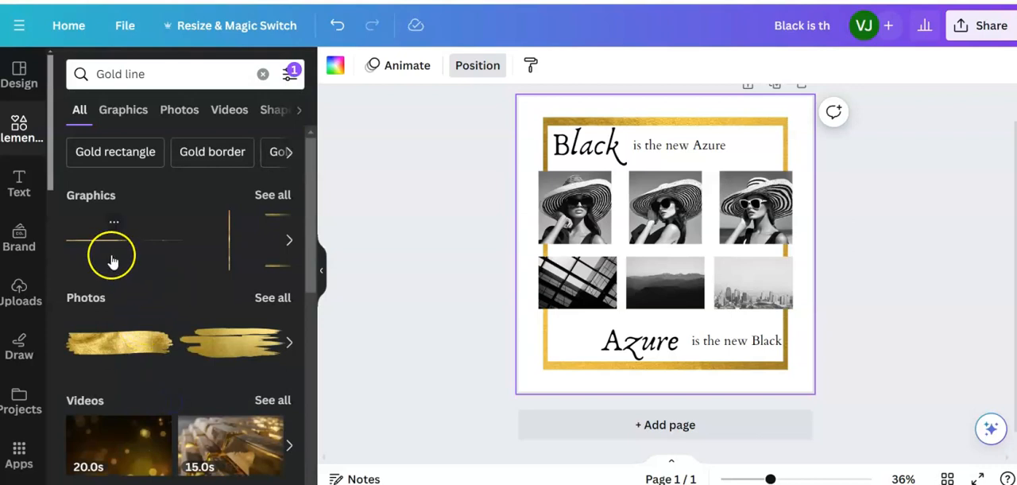
{"action": "left_click", "coordinate": [270, 194]}
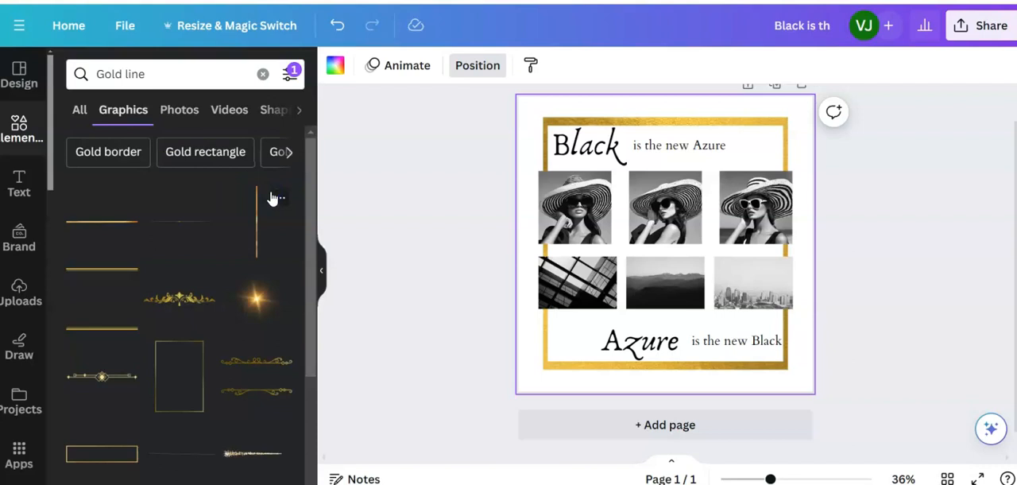
- Add the paired gold double-line graphic, turned 90° and enlarged so its lines run vertically down both sides of the page
{"action": "left_click", "coordinate": [115, 328]}
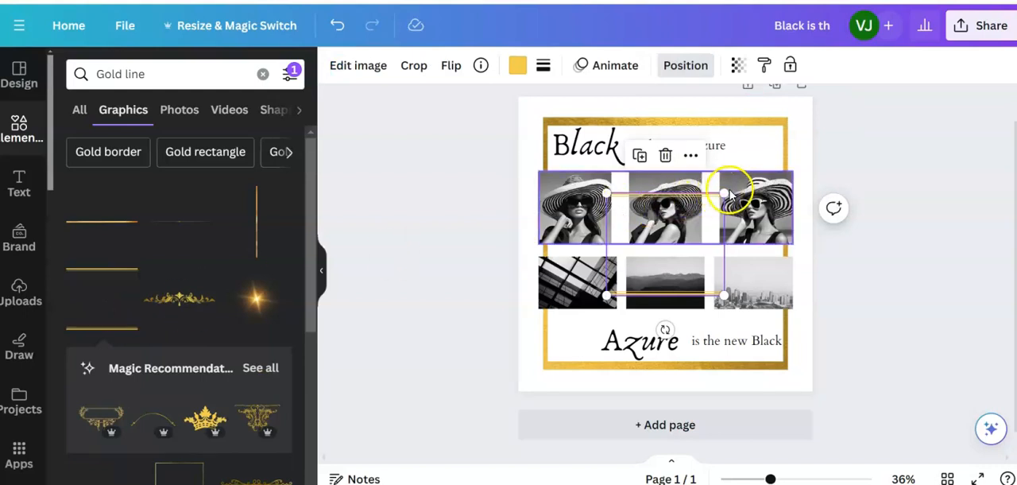
{"action": "left_click_drag", "start_coordinate": [665, 329], "coordinate": [559, 249]}
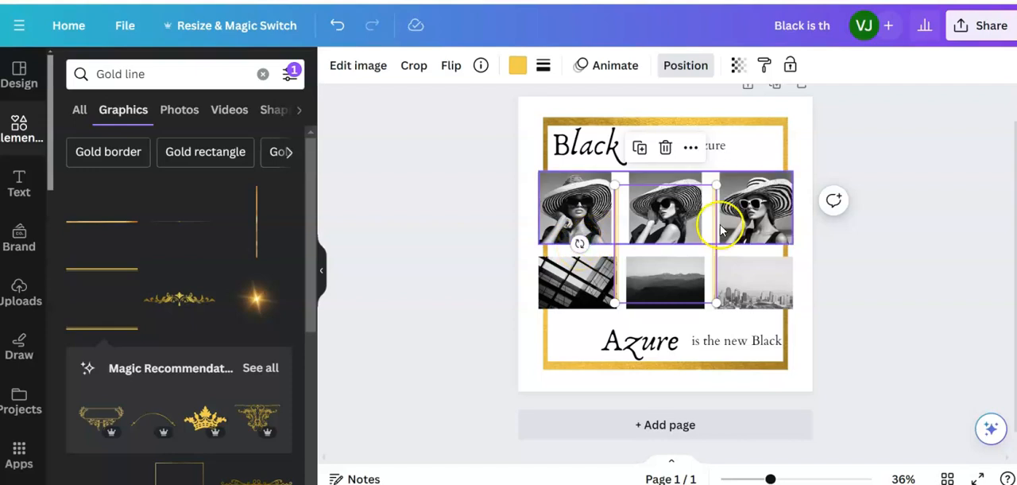
{"action": "left_click_drag", "start_coordinate": [717, 185], "coordinate": [803, 150]}
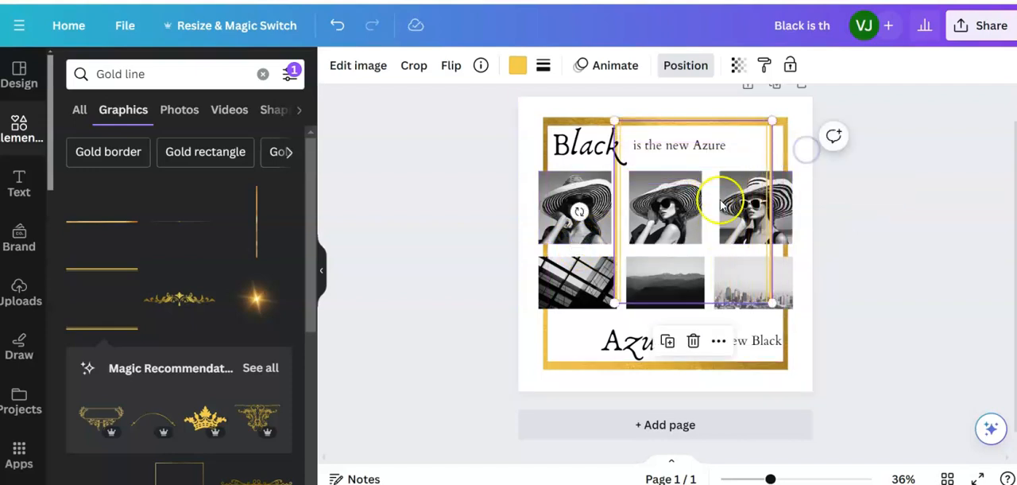
{"action": "left_click_drag", "start_coordinate": [614, 303], "coordinate": [444, 328]}
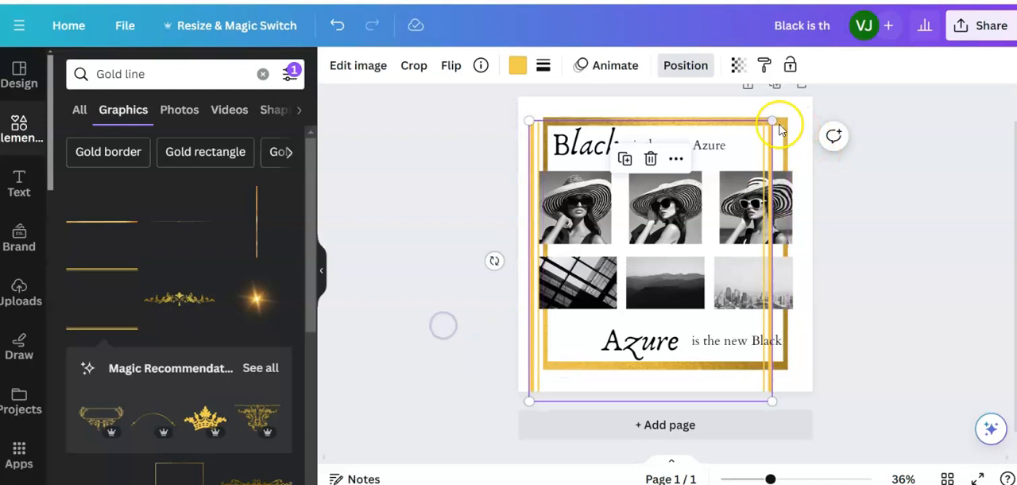
{"action": "left_click_drag", "start_coordinate": [774, 120], "coordinate": [831, 109]}
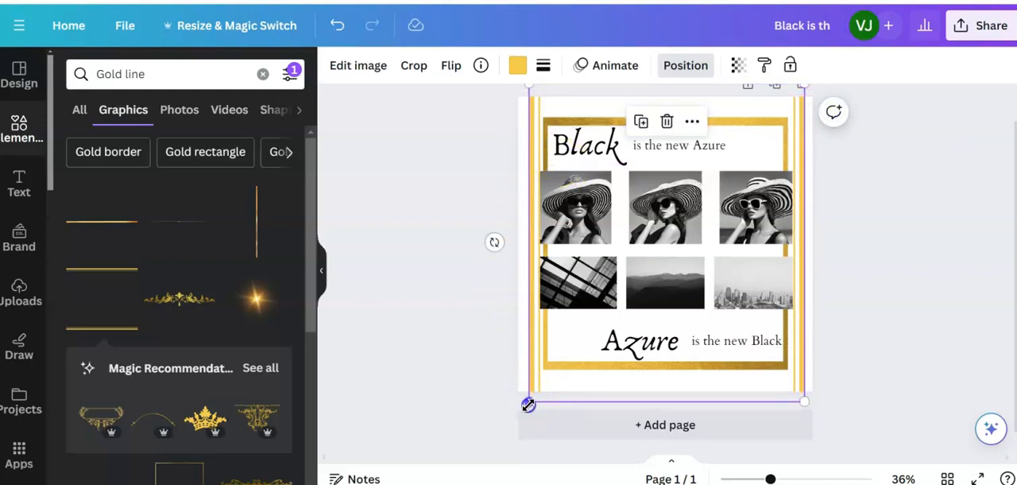
{"action": "left_click_drag", "start_coordinate": [528, 405], "coordinate": [525, 407]}
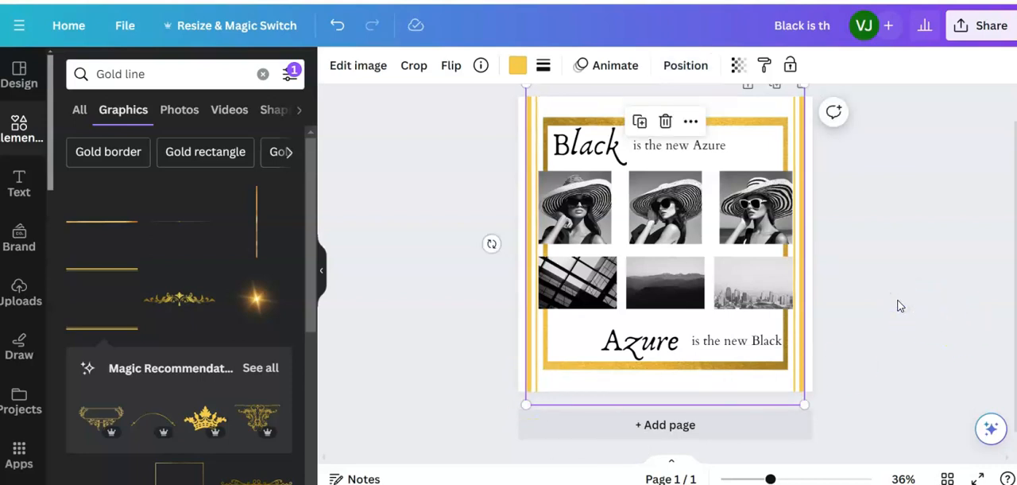
- Recolor the vertical double lines to match the border, trying its photo colors and settling on the second gold shade
{"action": "left_click", "coordinate": [474, 254]}
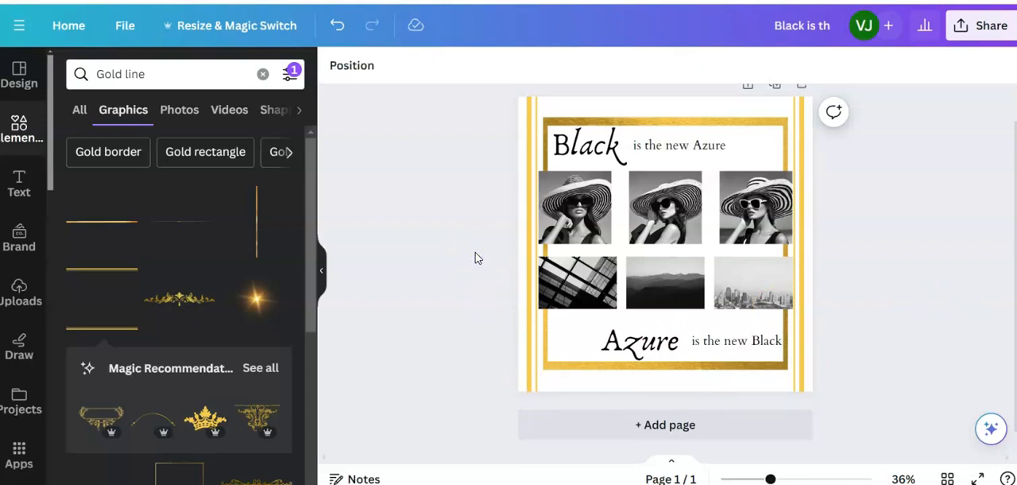
{"action": "left_click", "coordinate": [799, 145]}
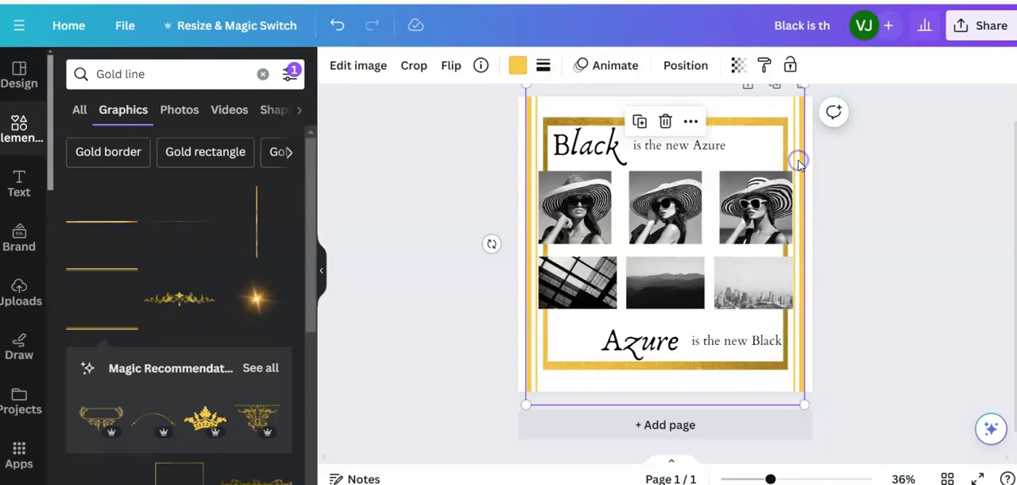
{"action": "left_click", "coordinate": [517, 66]}
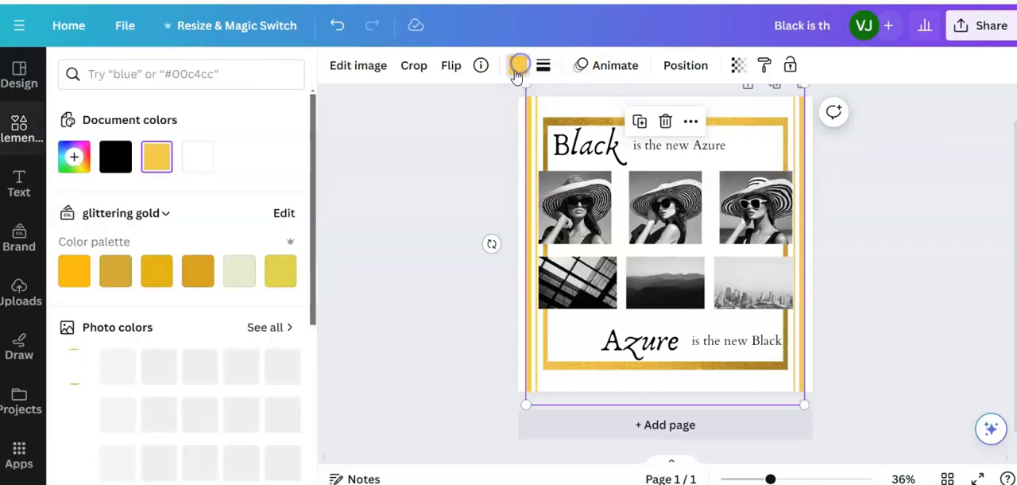
{"action": "scroll", "coordinate": [228, 229], "scroll_direction": "down", "scroll_amount": 3}
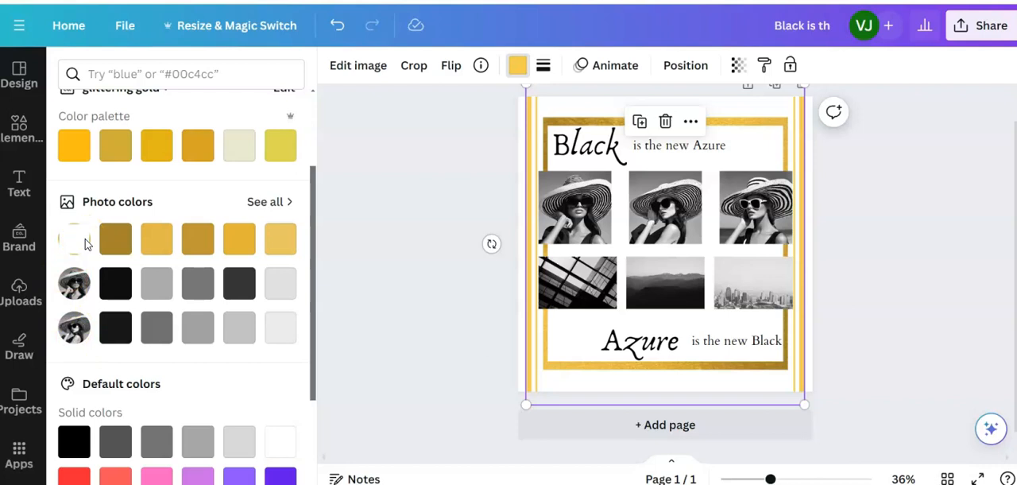
{"action": "left_click", "coordinate": [115, 248]}
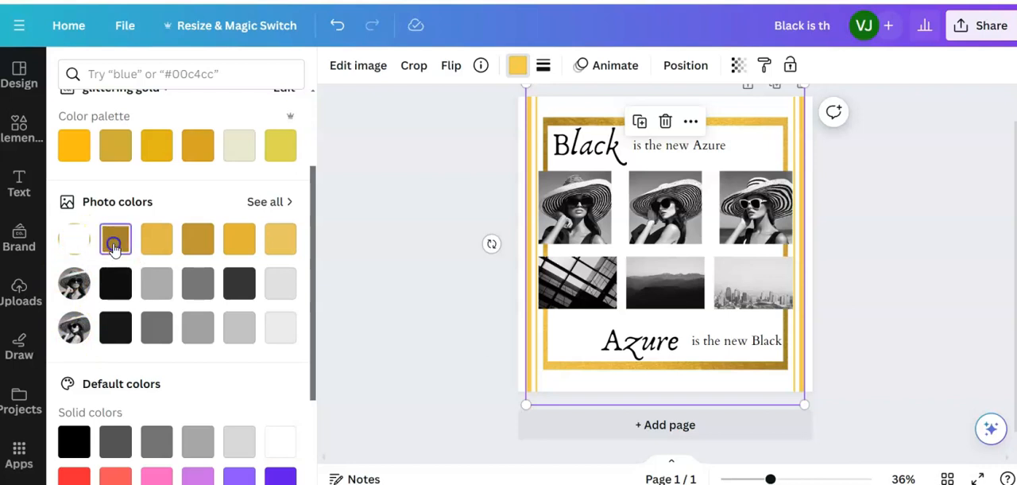
{"action": "left_click", "coordinate": [157, 246]}
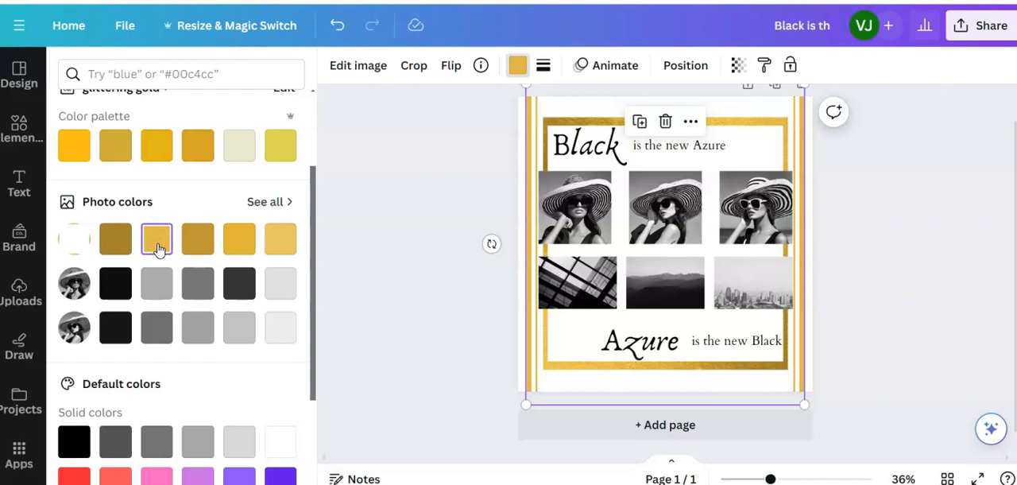
{"action": "left_click", "coordinate": [239, 244]}
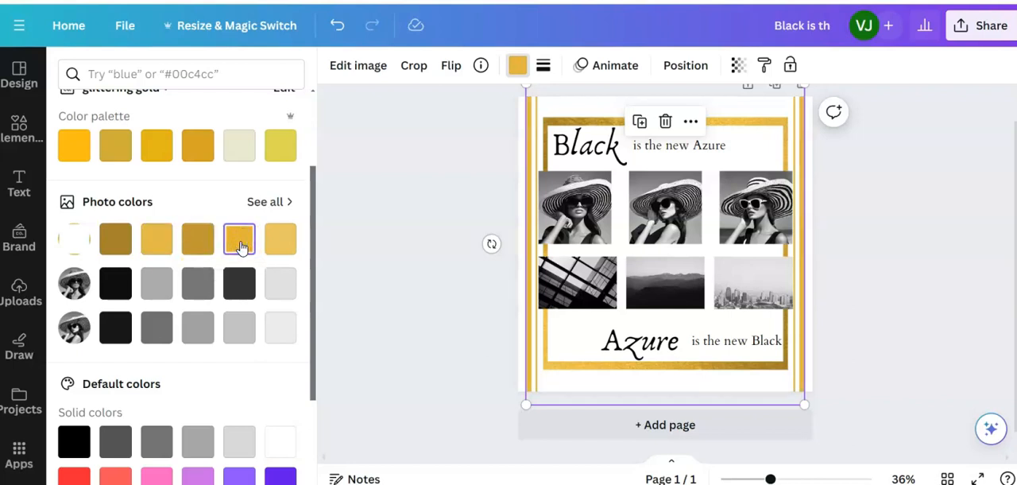
{"action": "left_click", "coordinate": [155, 239]}
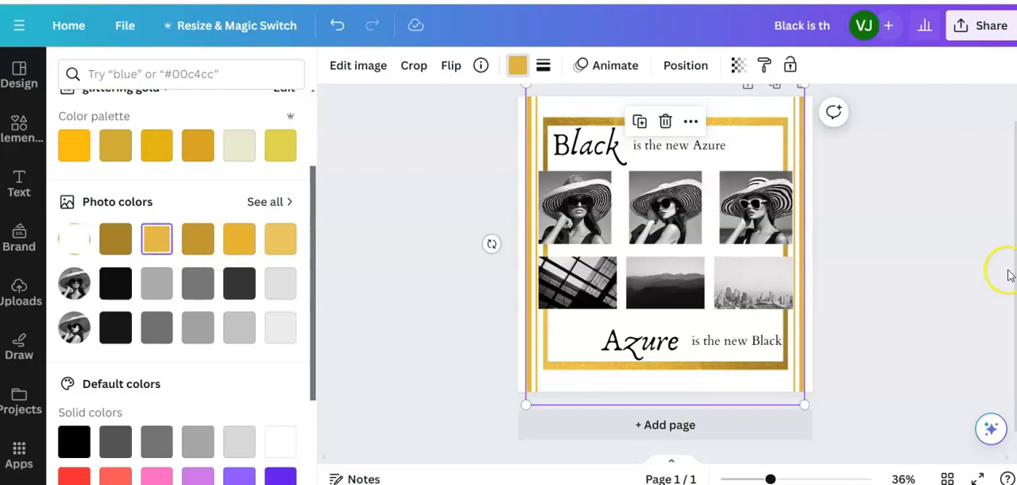
{"action": "left_click", "coordinate": [875, 260]}
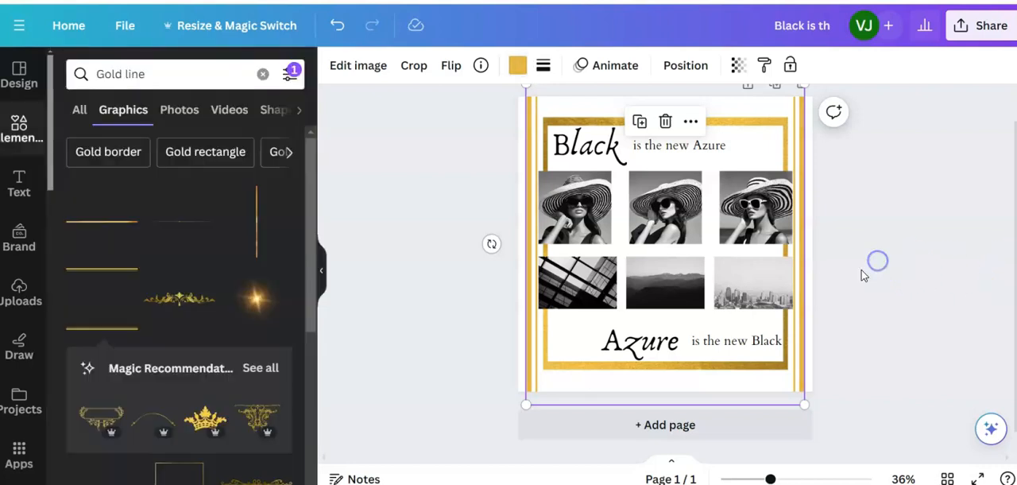
{"action": "left_click", "coordinate": [465, 270]}
- Switch to the original Instagram post design and examine its square border and the side-line frame around the photos
{"action": "left_click", "coordinate": [517, 32]}
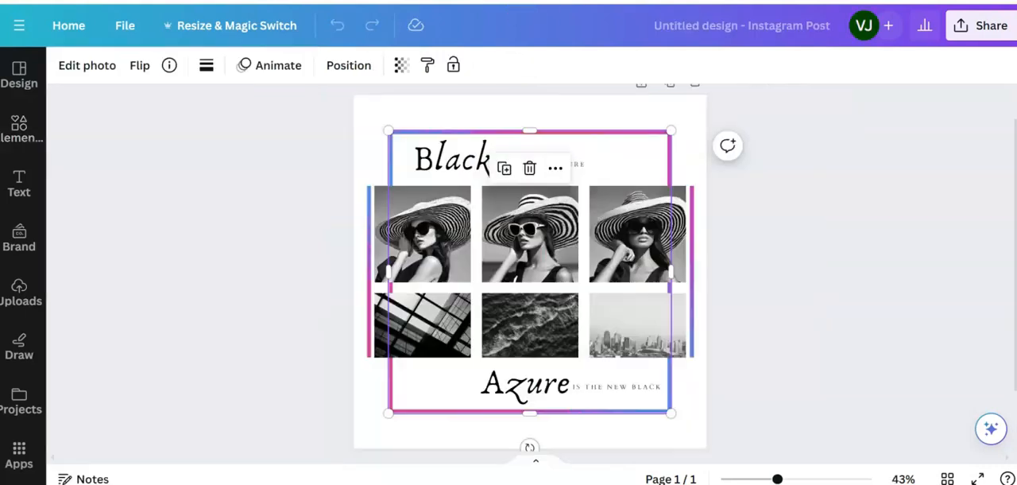
{"action": "left_click", "coordinate": [348, 162]}
{"action": "left_click", "coordinate": [370, 197]}
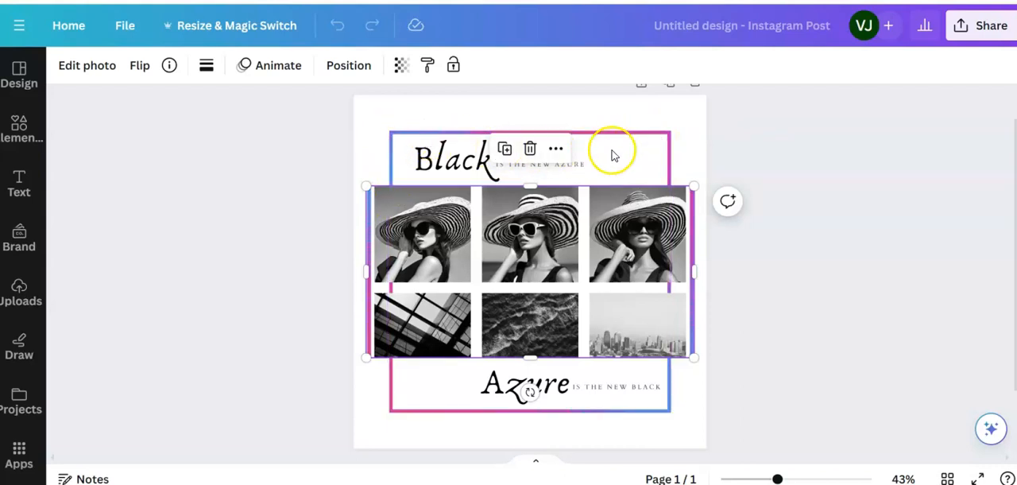
{"action": "left_click", "coordinate": [206, 251]}
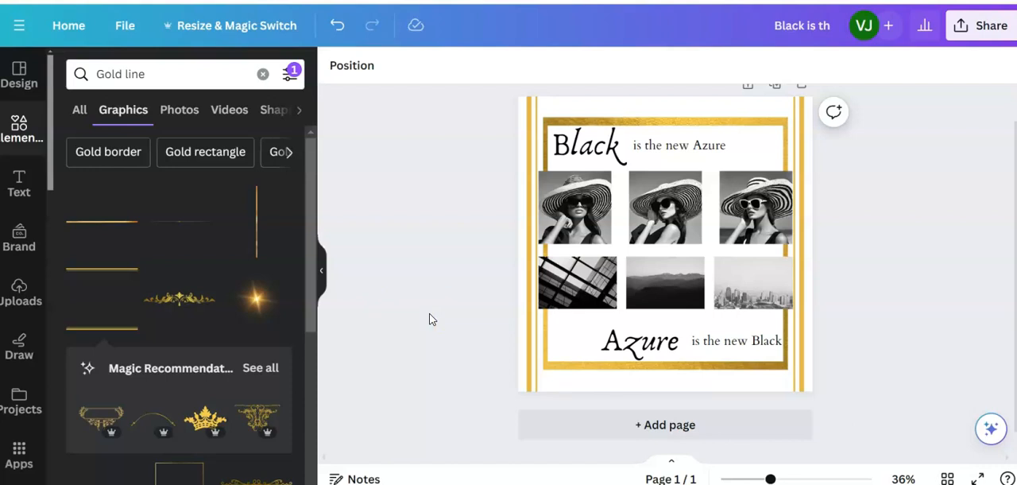
- Move the "is the new Black" text slightly closer to "Azure", away from the gold border
{"action": "left_click", "coordinate": [738, 343]}
{"action": "left_click_drag", "start_coordinate": [738, 342], "coordinate": [731, 340]}
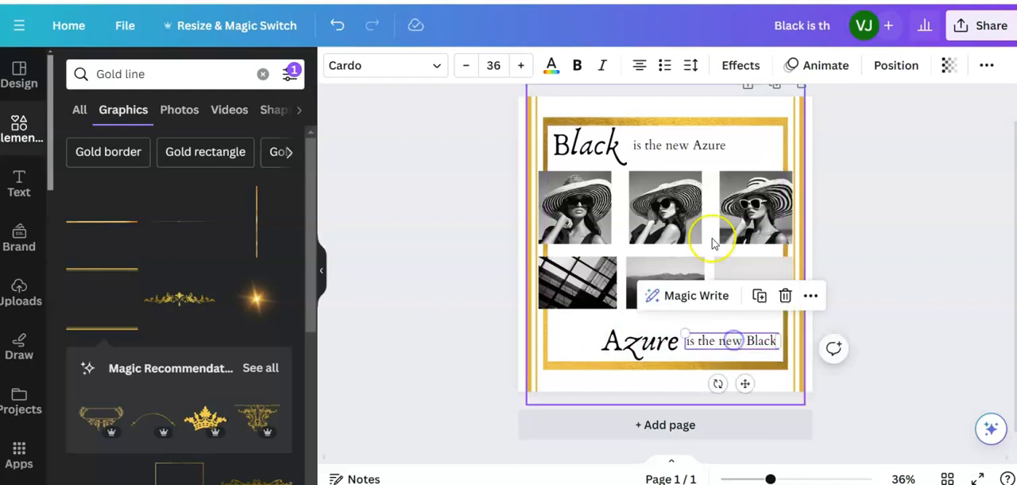
- Ungroup the upper heading and position "is the new Azure" just beside "Black", vertically centred on it
{"action": "left_click", "coordinate": [688, 150]}
{"action": "left_click_drag", "start_coordinate": [688, 150], "coordinate": [683, 149]}
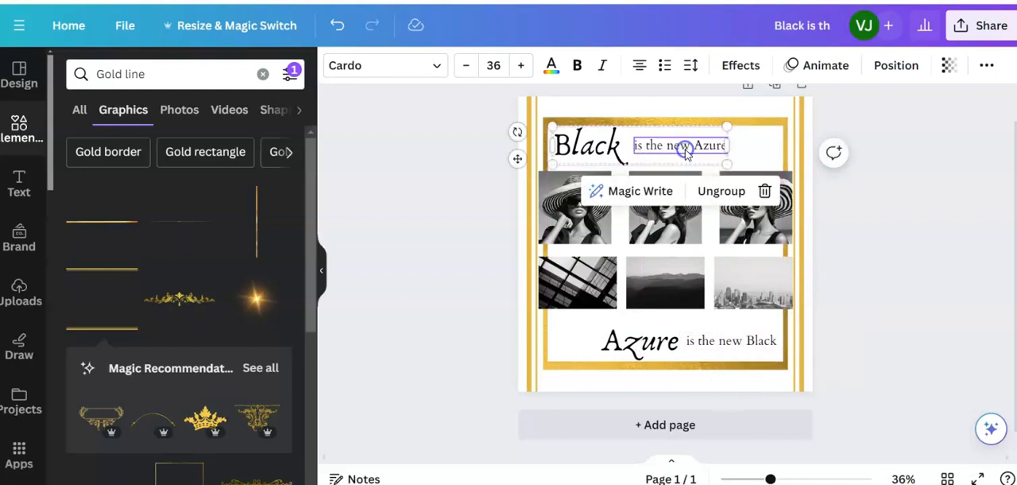
{"action": "left_click", "coordinate": [715, 193]}
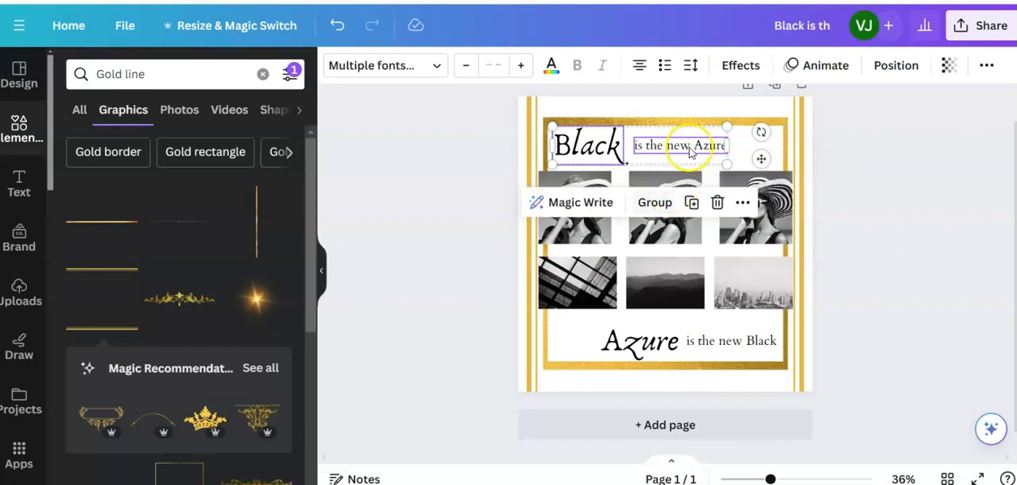
{"action": "left_click", "coordinate": [850, 186]}
{"action": "left_click", "coordinate": [688, 153]}
{"action": "left_click_drag", "start_coordinate": [688, 153], "coordinate": [680, 150]}
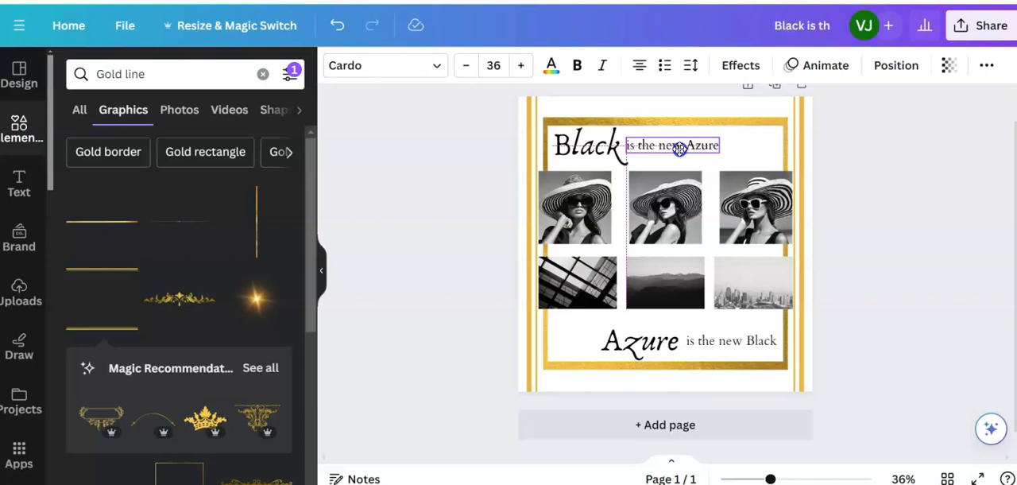
{"action": "left_click_drag", "start_coordinate": [683, 148], "coordinate": [690, 149]}
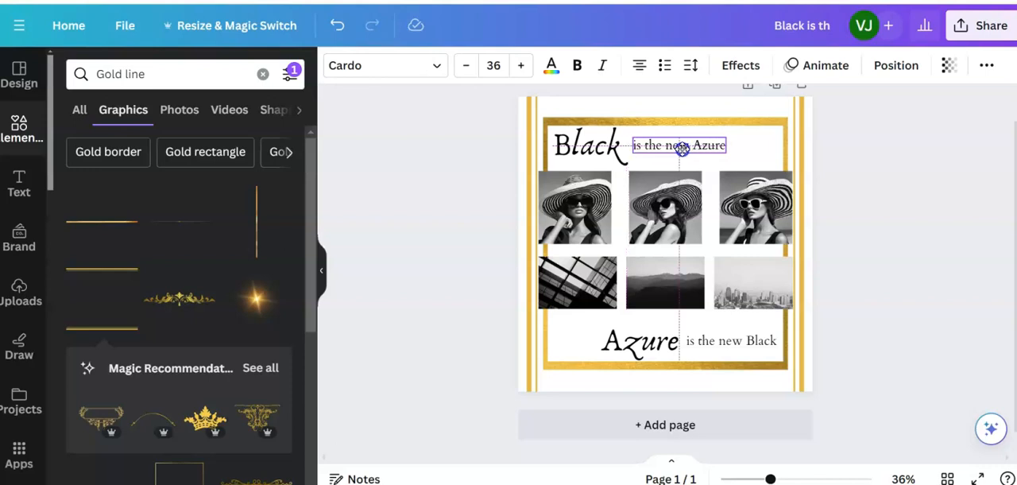
{"action": "left_click", "coordinate": [930, 323]}
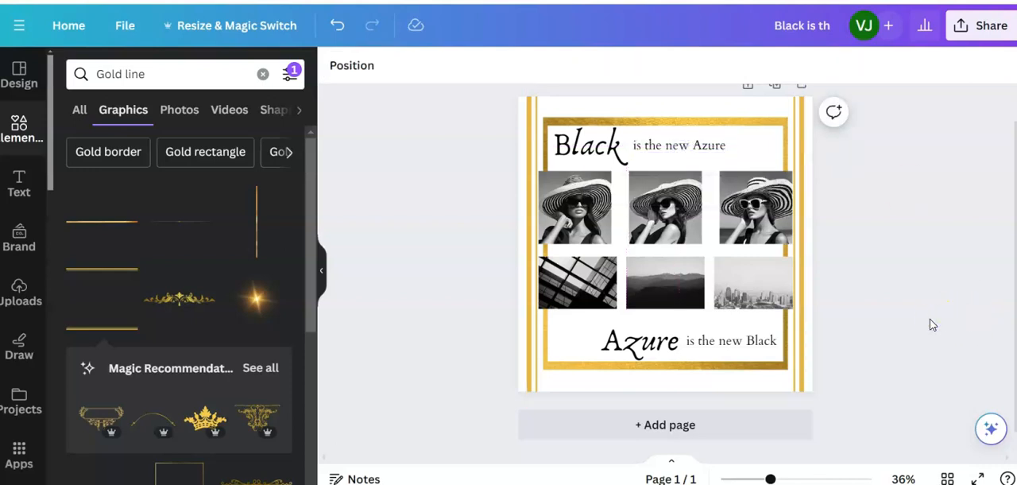